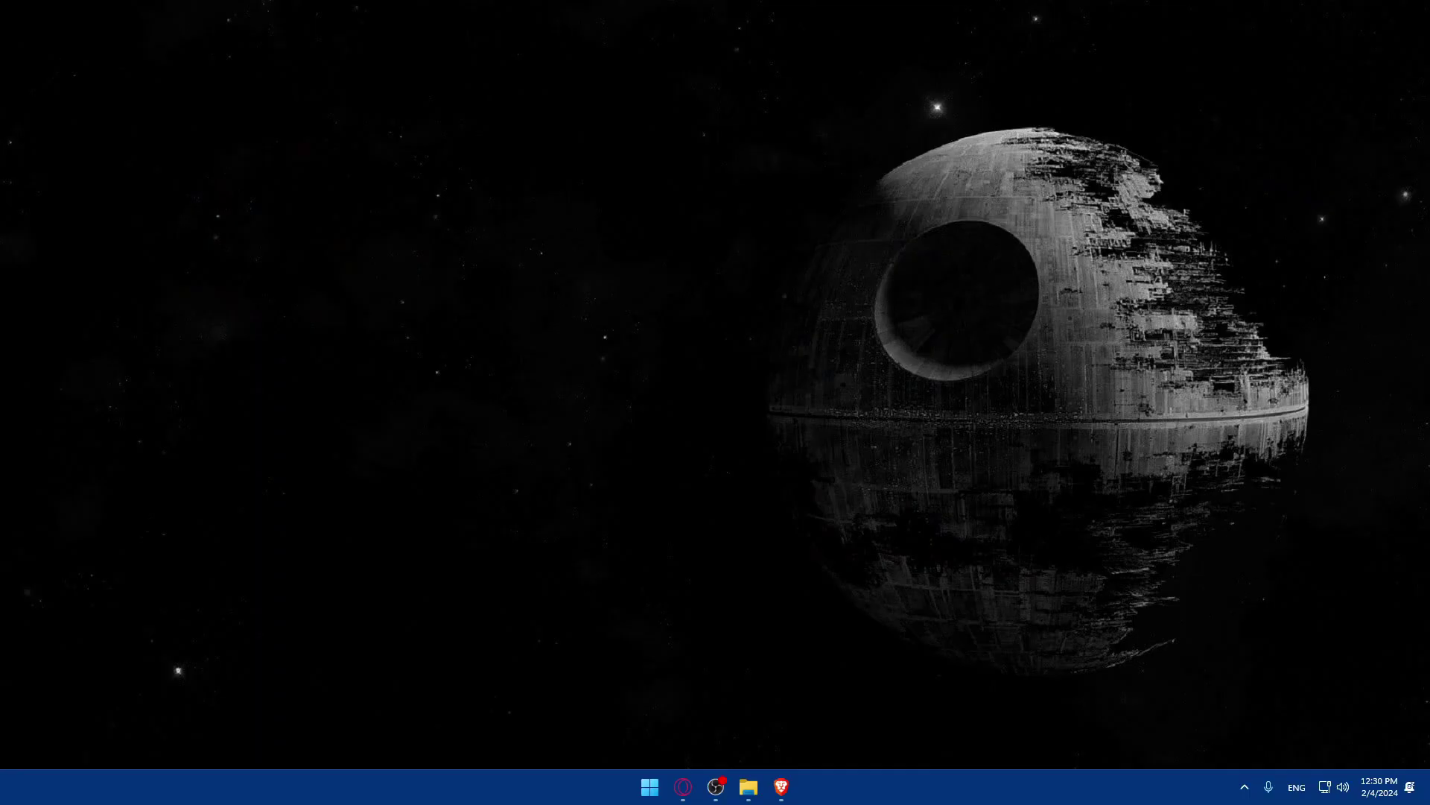
Step: Bring up the Brave window and load zapier.com
left_click(772, 786)
left_click(782, 787)
left_click(782, 787)
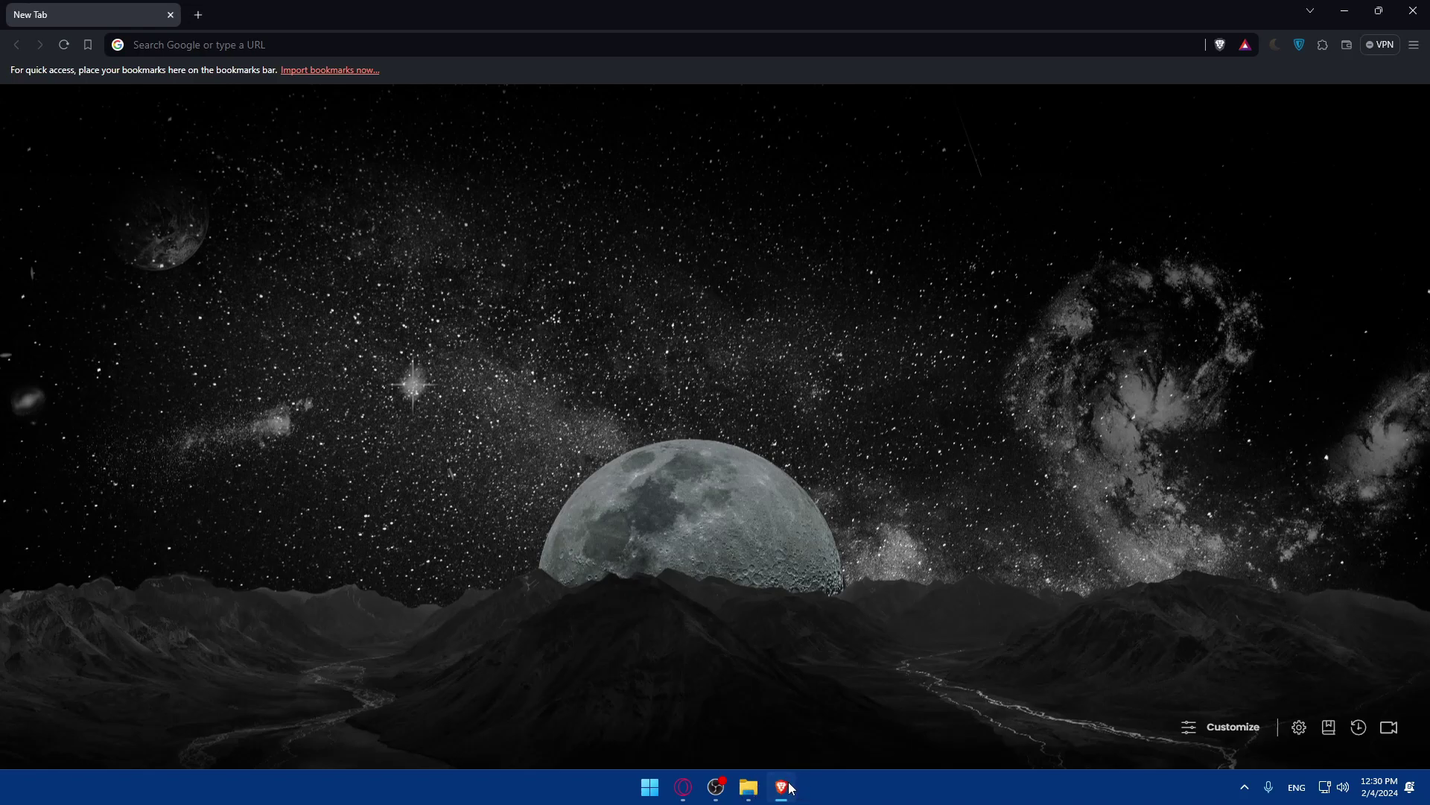
left_click(783, 787)
left_click(782, 787)
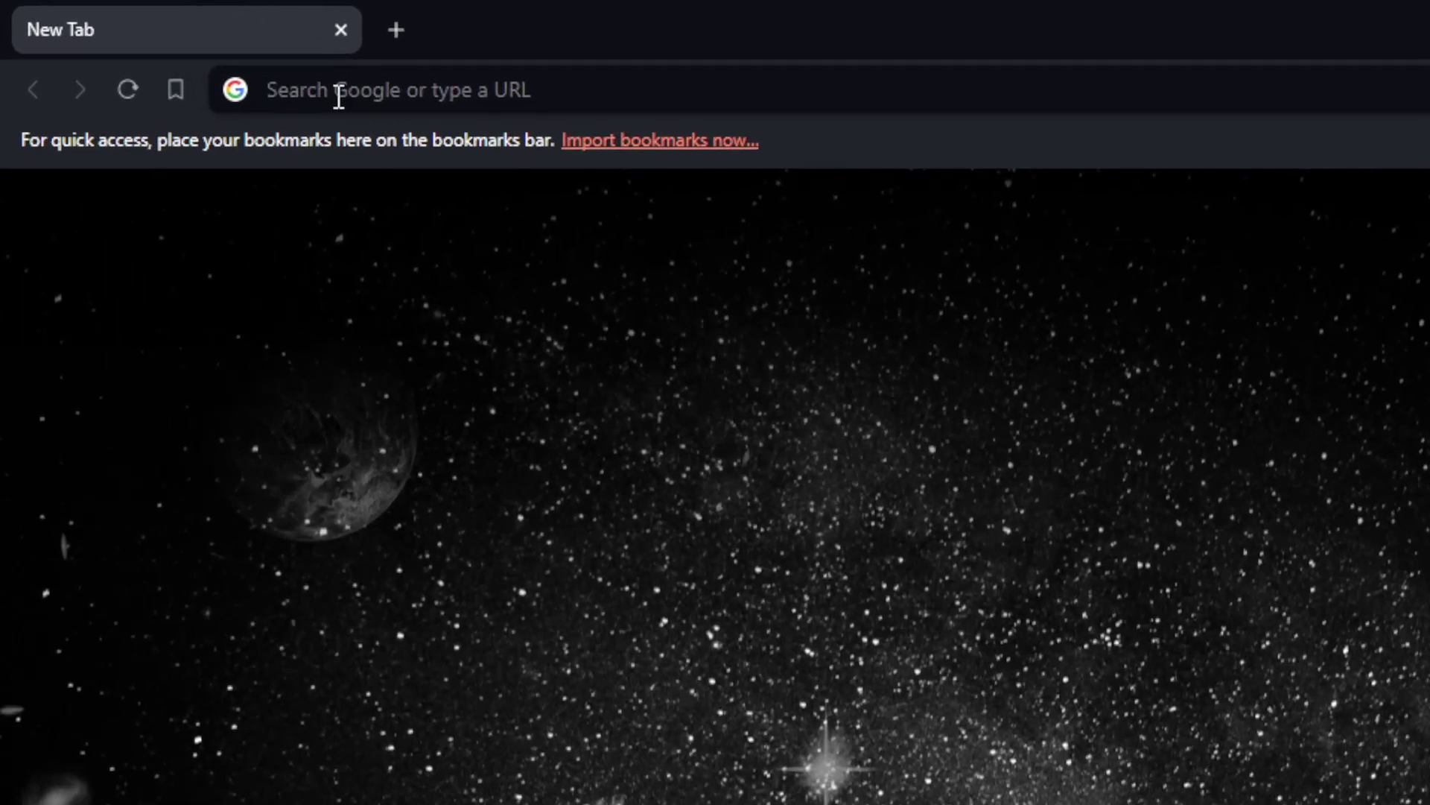
left_click(170, 47)
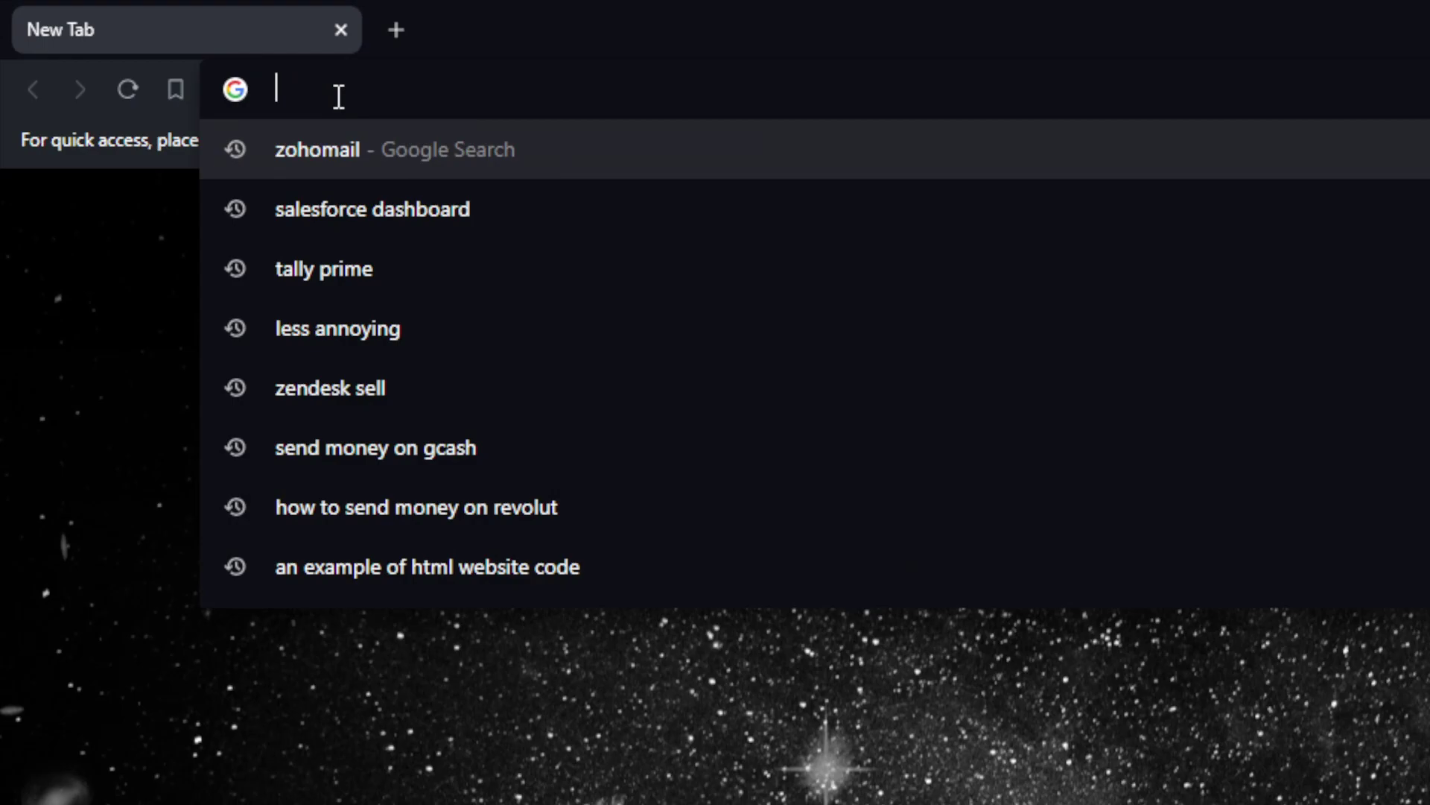
type("zapier.com")
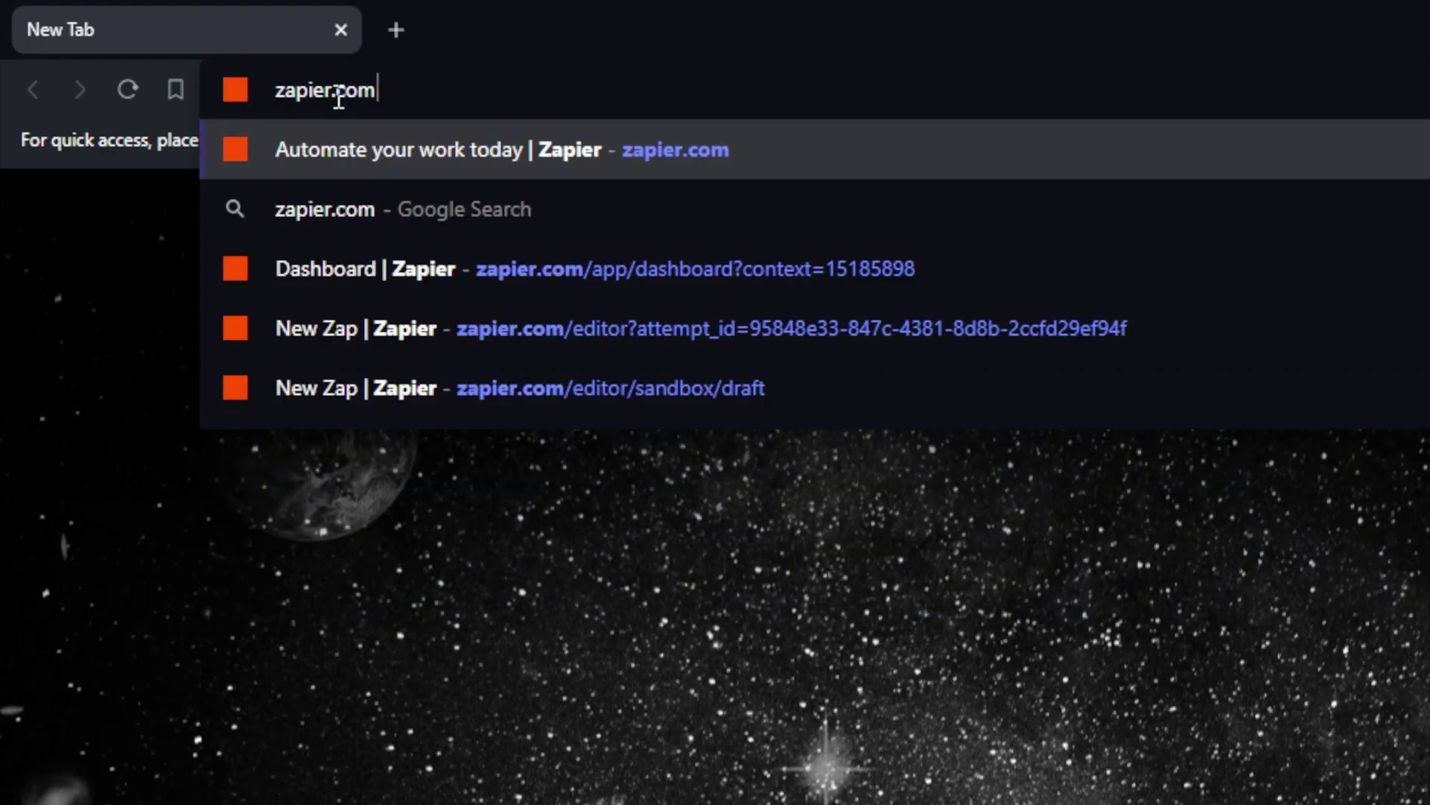
key("Return")
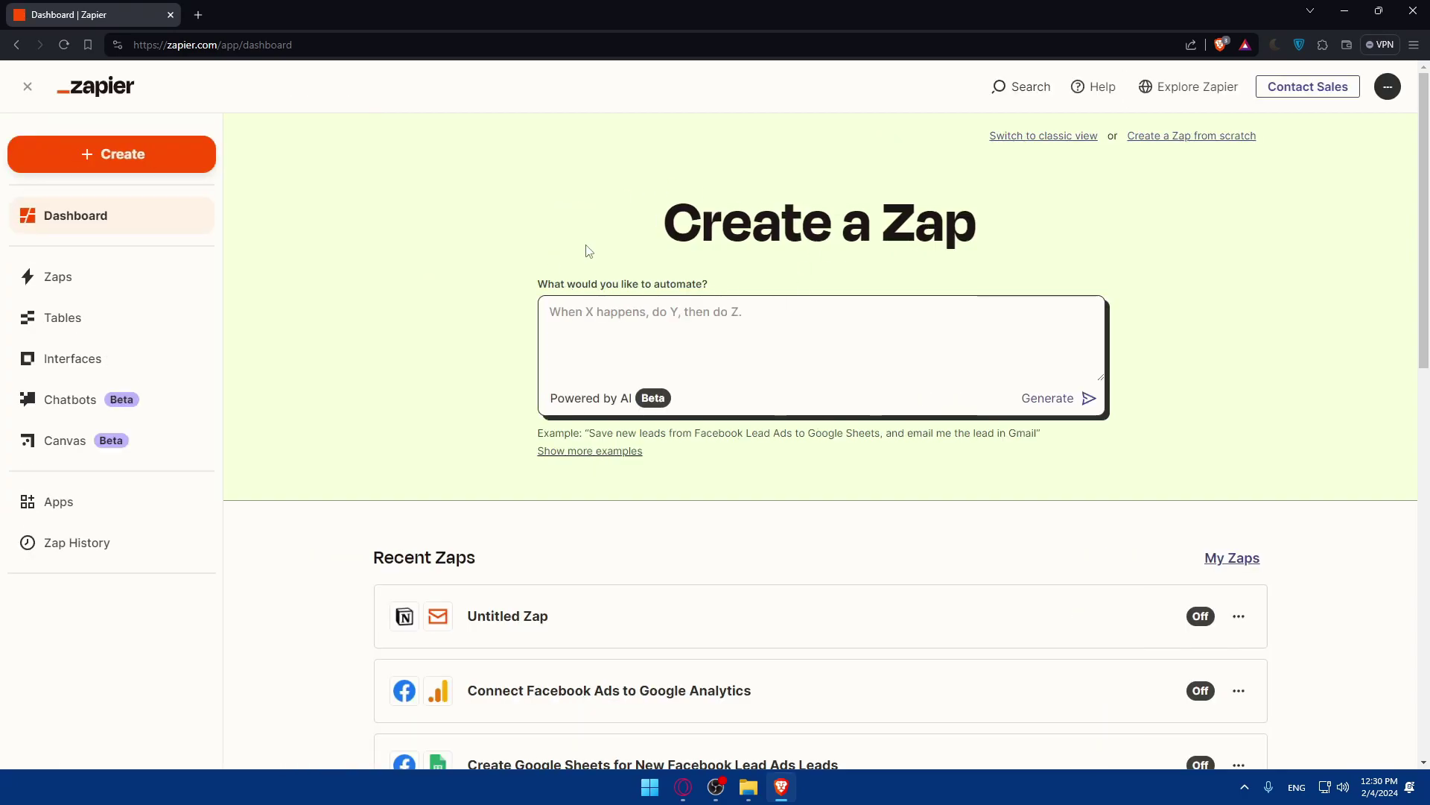
Step: Log out of Zapier from the avatar menu at top right
left_click(1385, 88)
left_click(1257, 194)
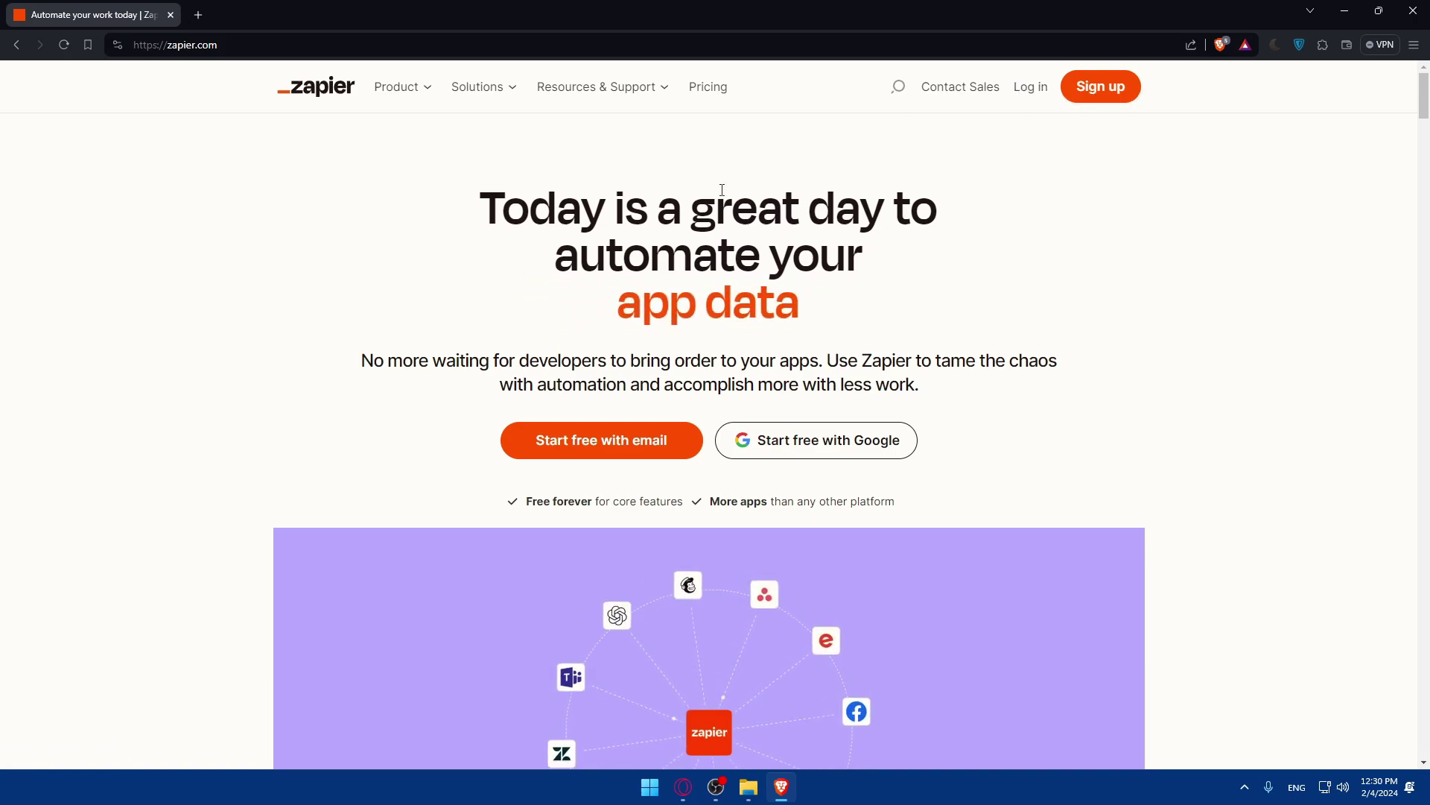
scroll(724, 190, "down", 10)
scroll(729, 190, "up", 5)
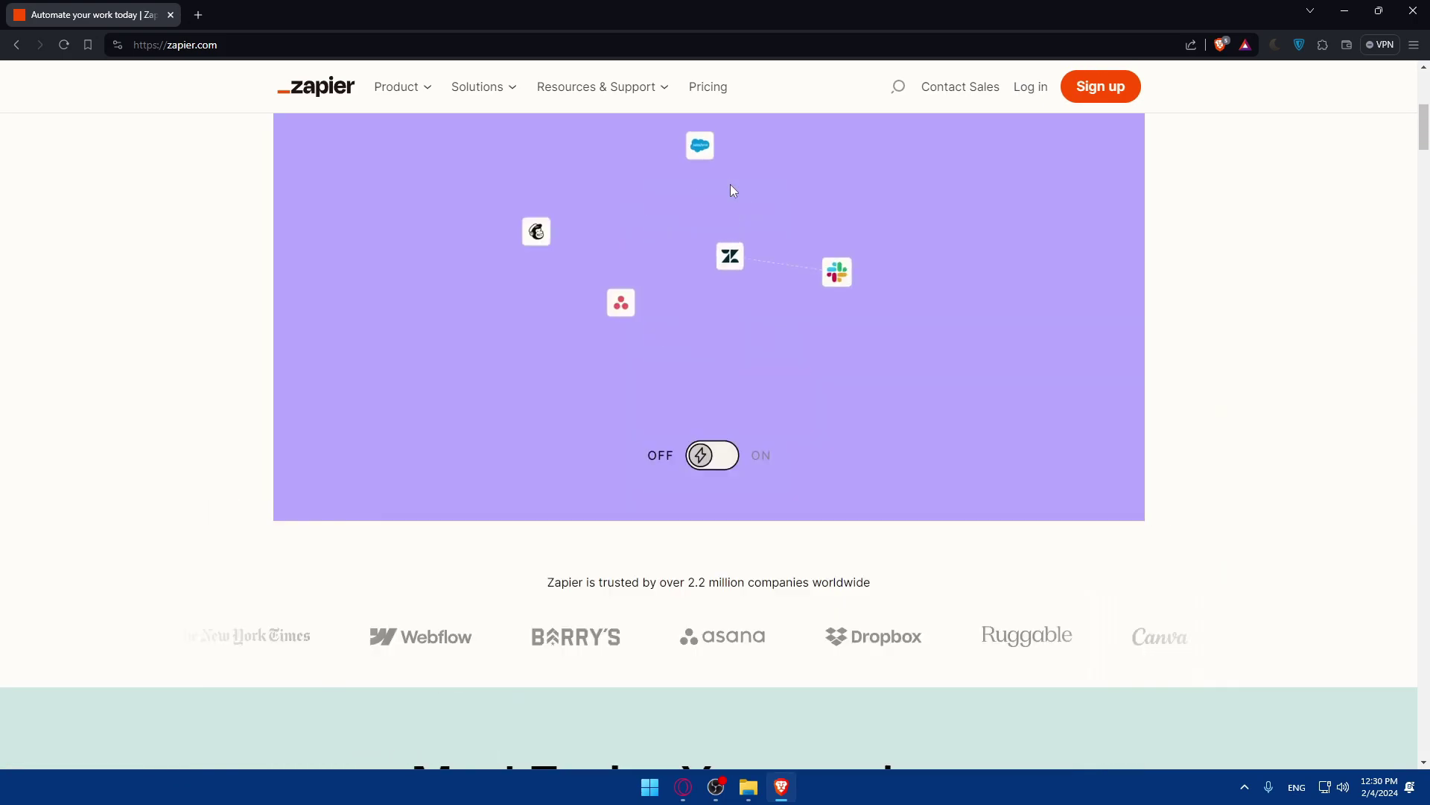
scroll(738, 195, "up", 2)
scroll(734, 246, "down", 10)
scroll(734, 291, "up", 7)
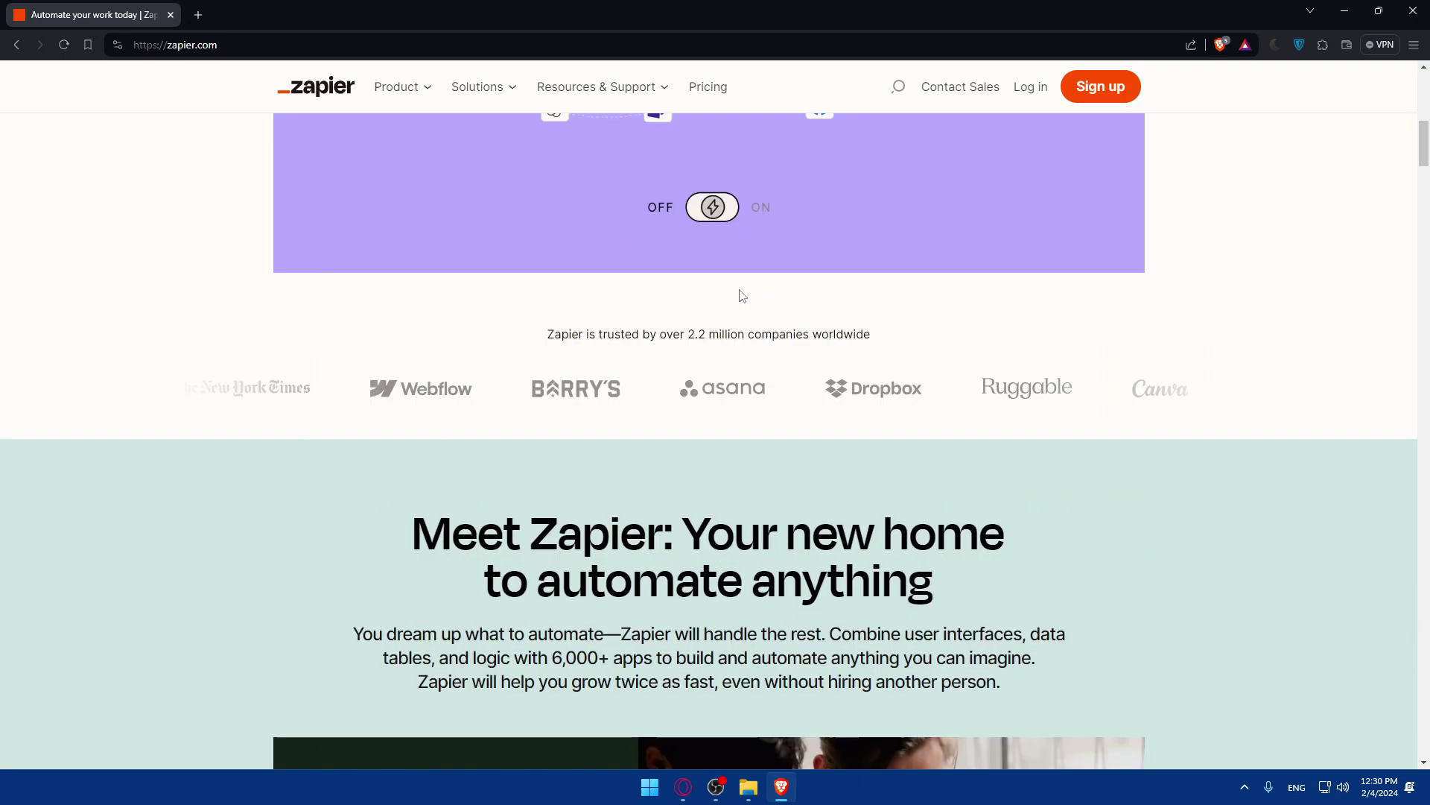
scroll(741, 292, "up", 7)
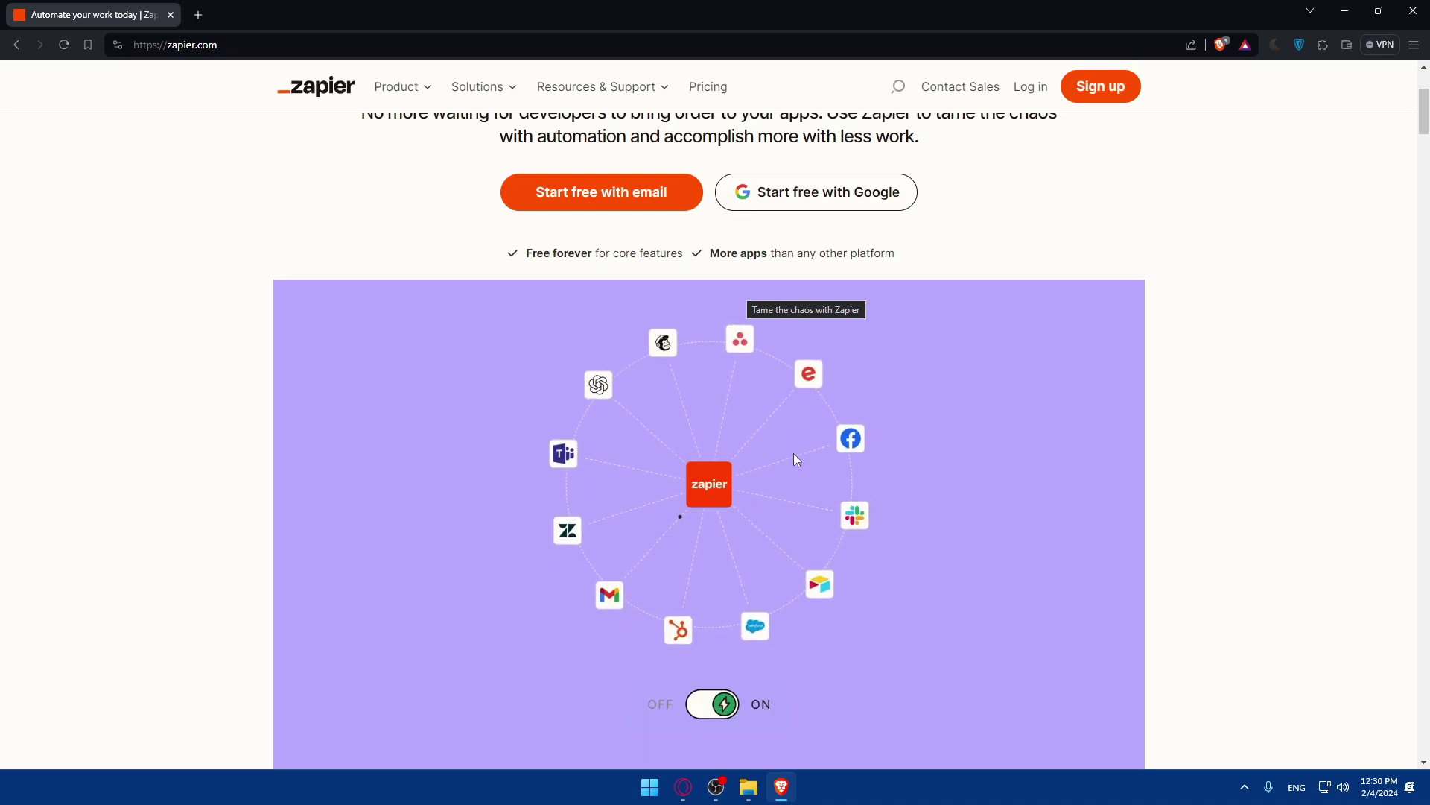
Step: Browse down the public zapier.com homepage's products, templates and customer stories
scroll(793, 443, "down", 2)
scroll(794, 444, "down", 3)
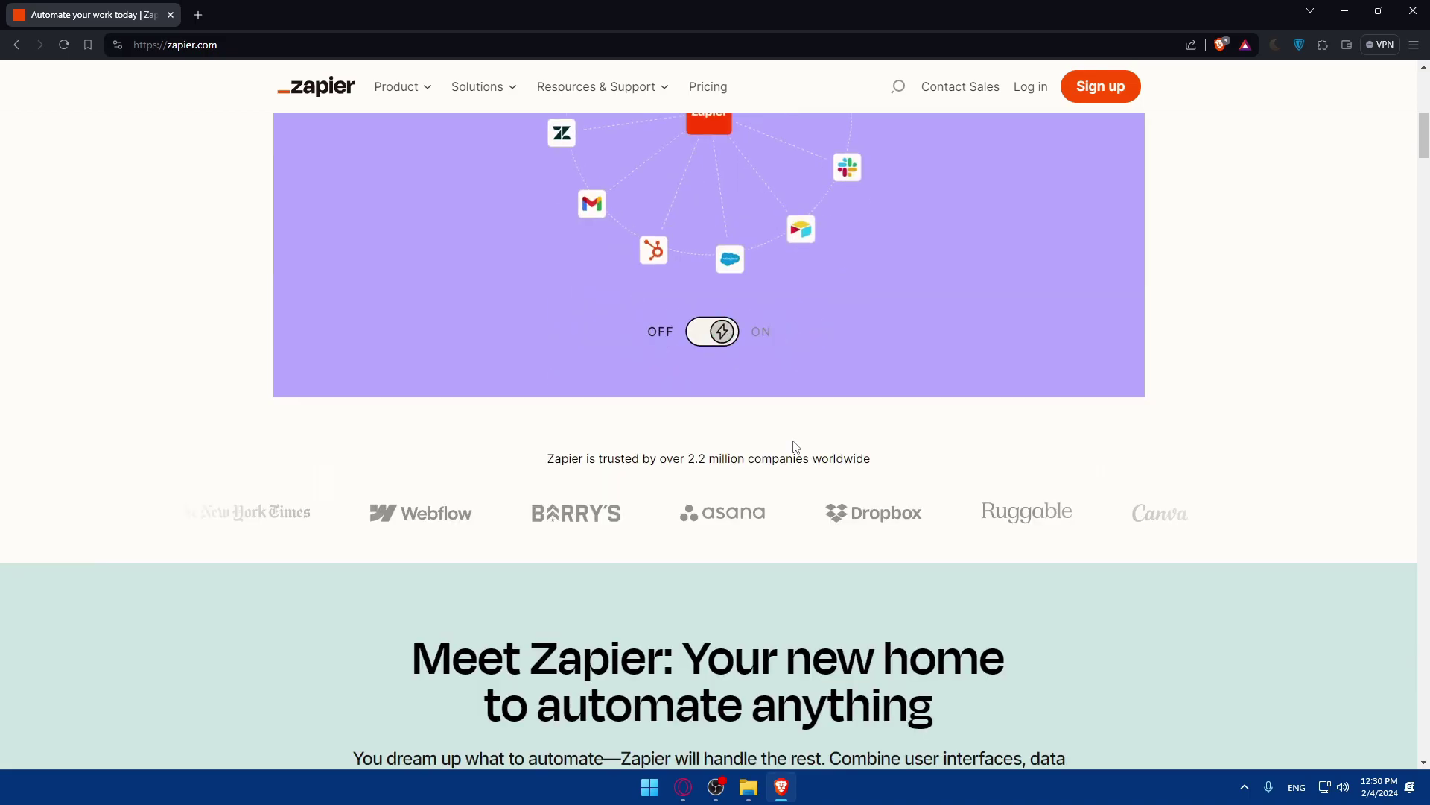
scroll(793, 446, "down", 12)
scroll(679, 276, "up", 3)
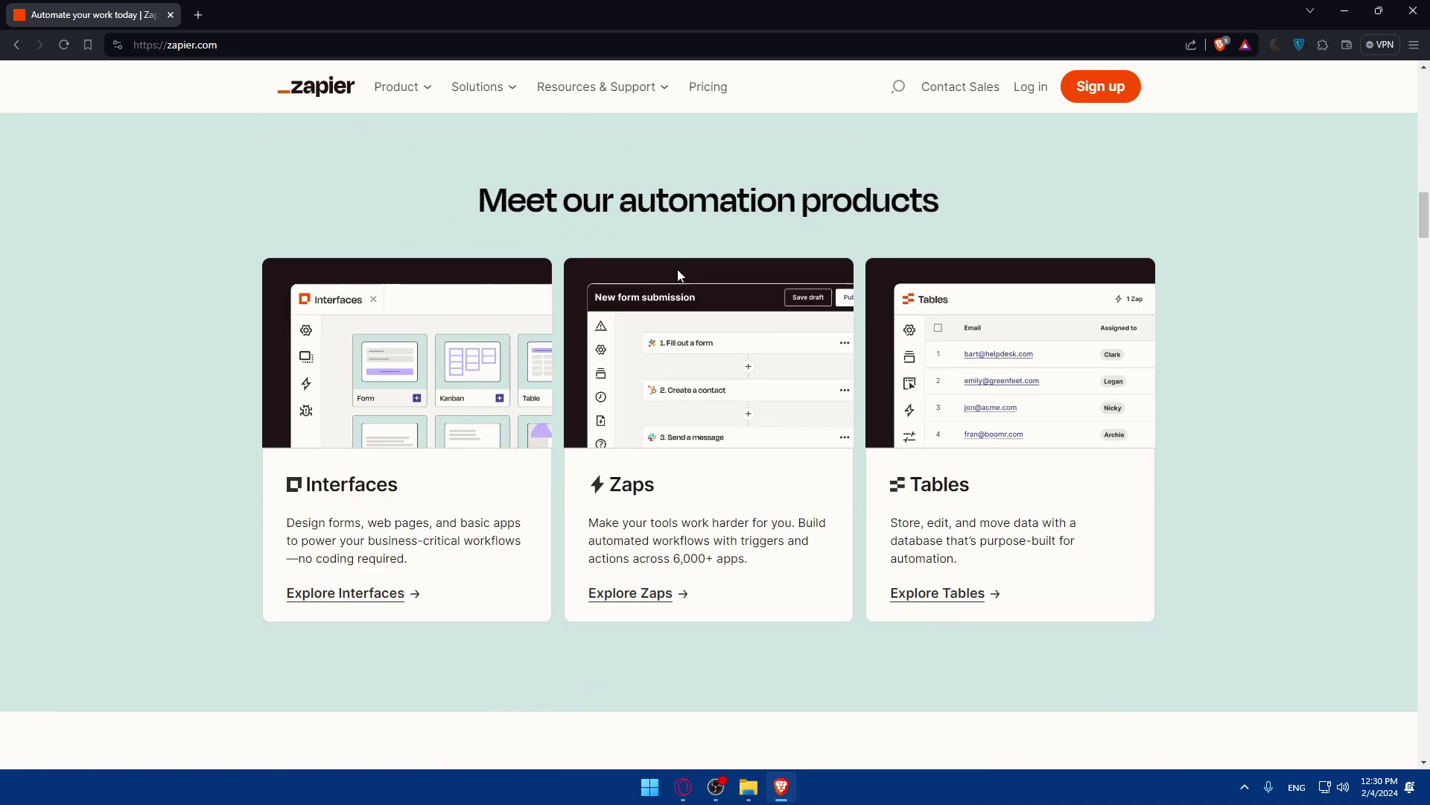
scroll(564, 313, "down", 2)
scroll(685, 356, "down", 10)
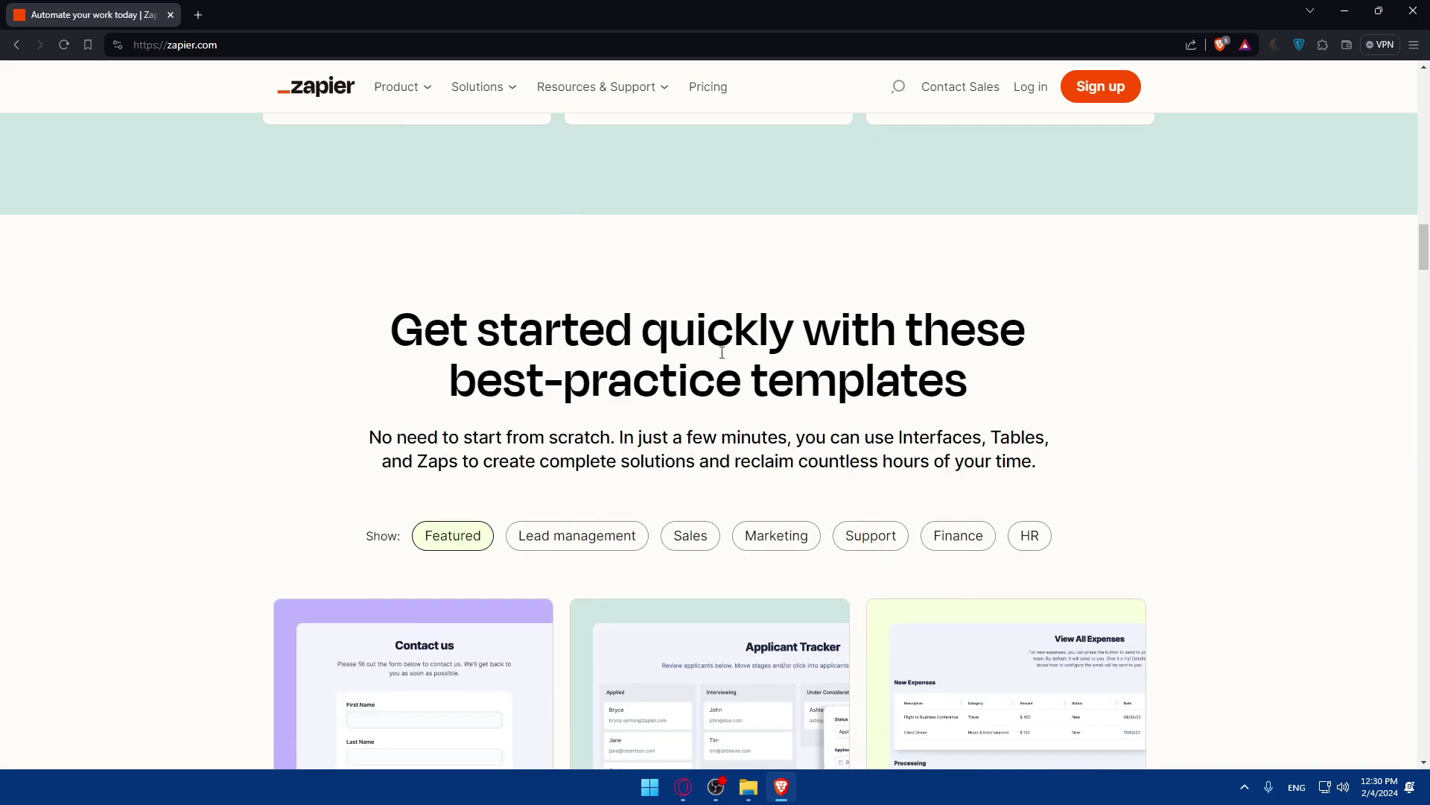
scroll(728, 322, "down", 6)
scroll(728, 322, "down", 14)
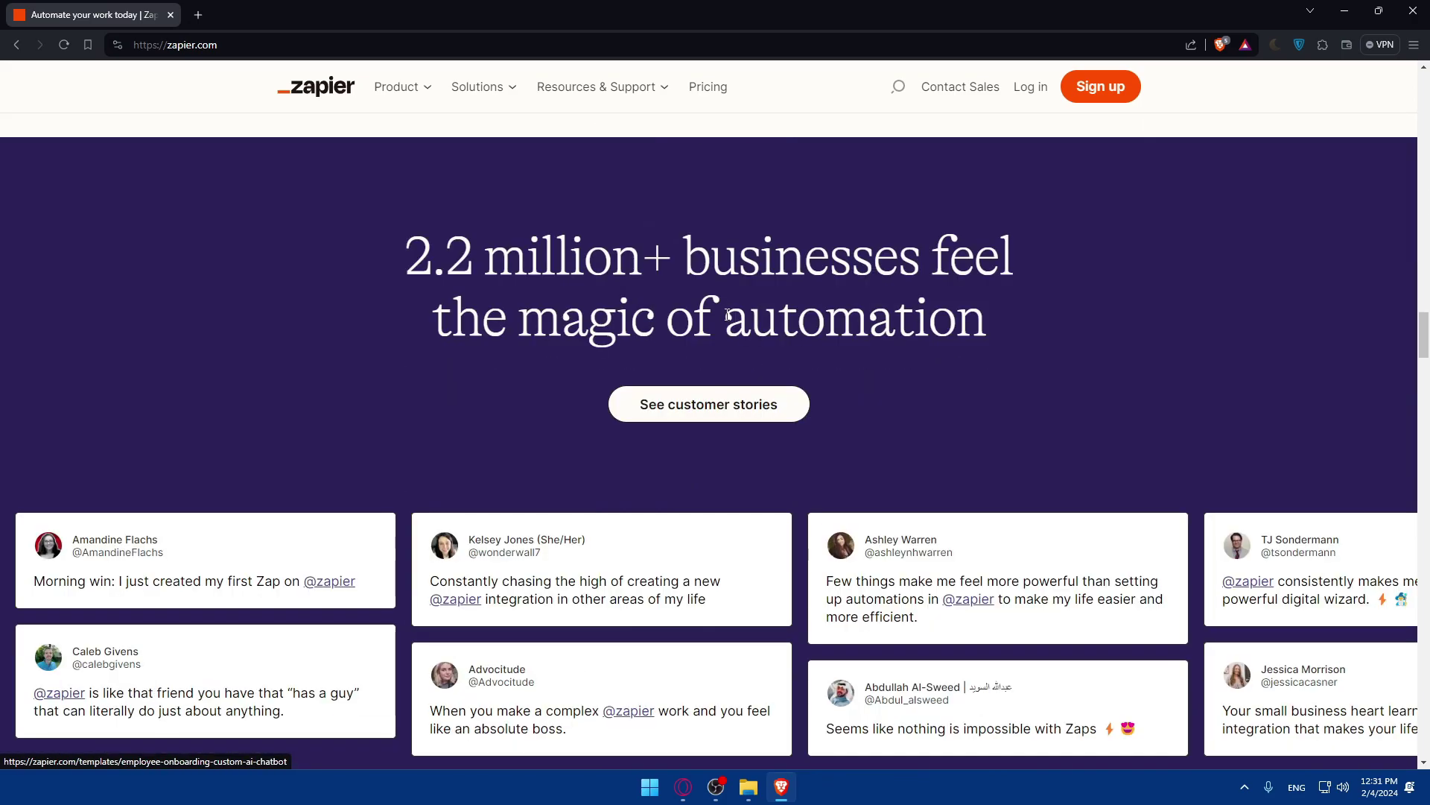
scroll(715, 319, "up", 4)
scroll(716, 319, "down", 12)
scroll(805, 334, "down", 20)
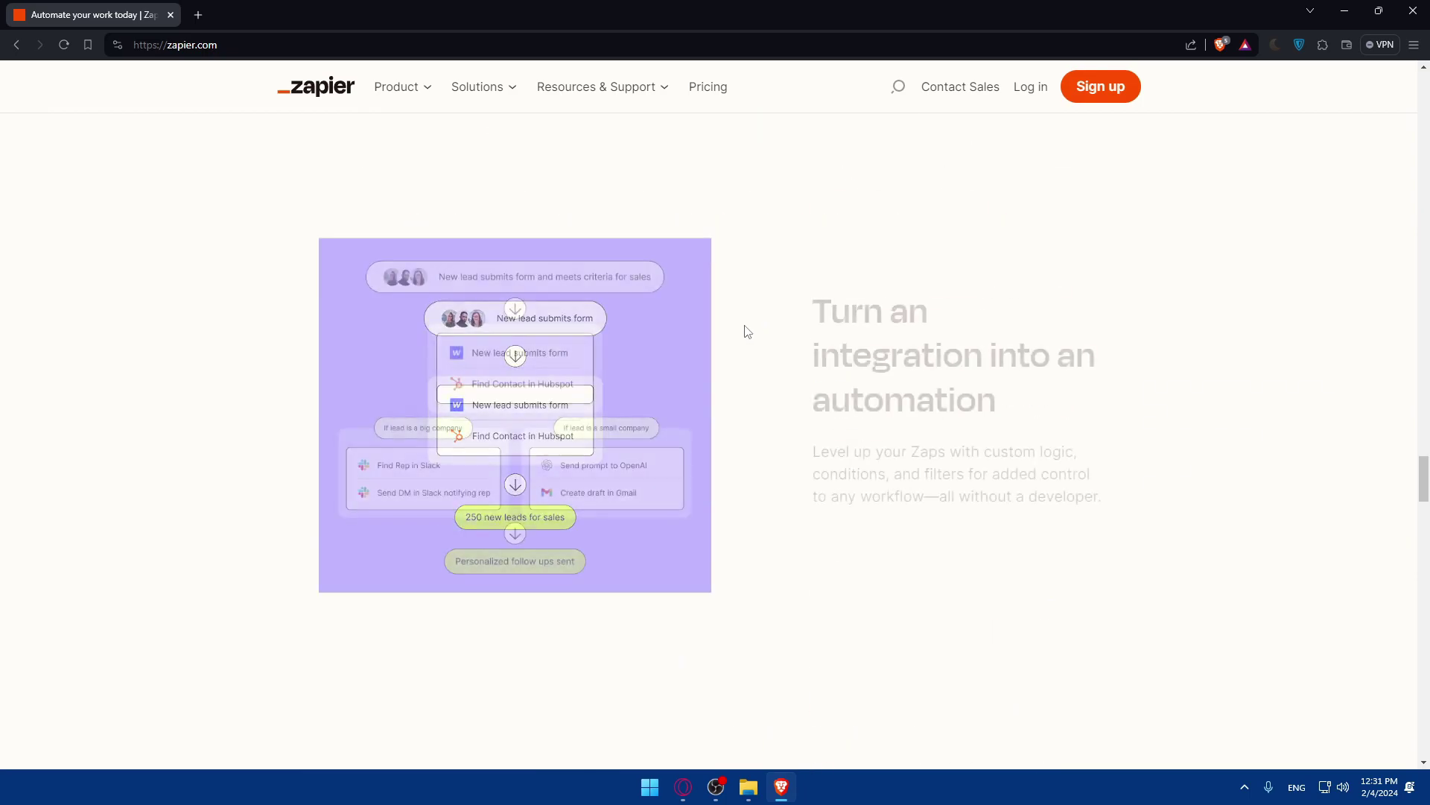
scroll(775, 365, "down", 20)
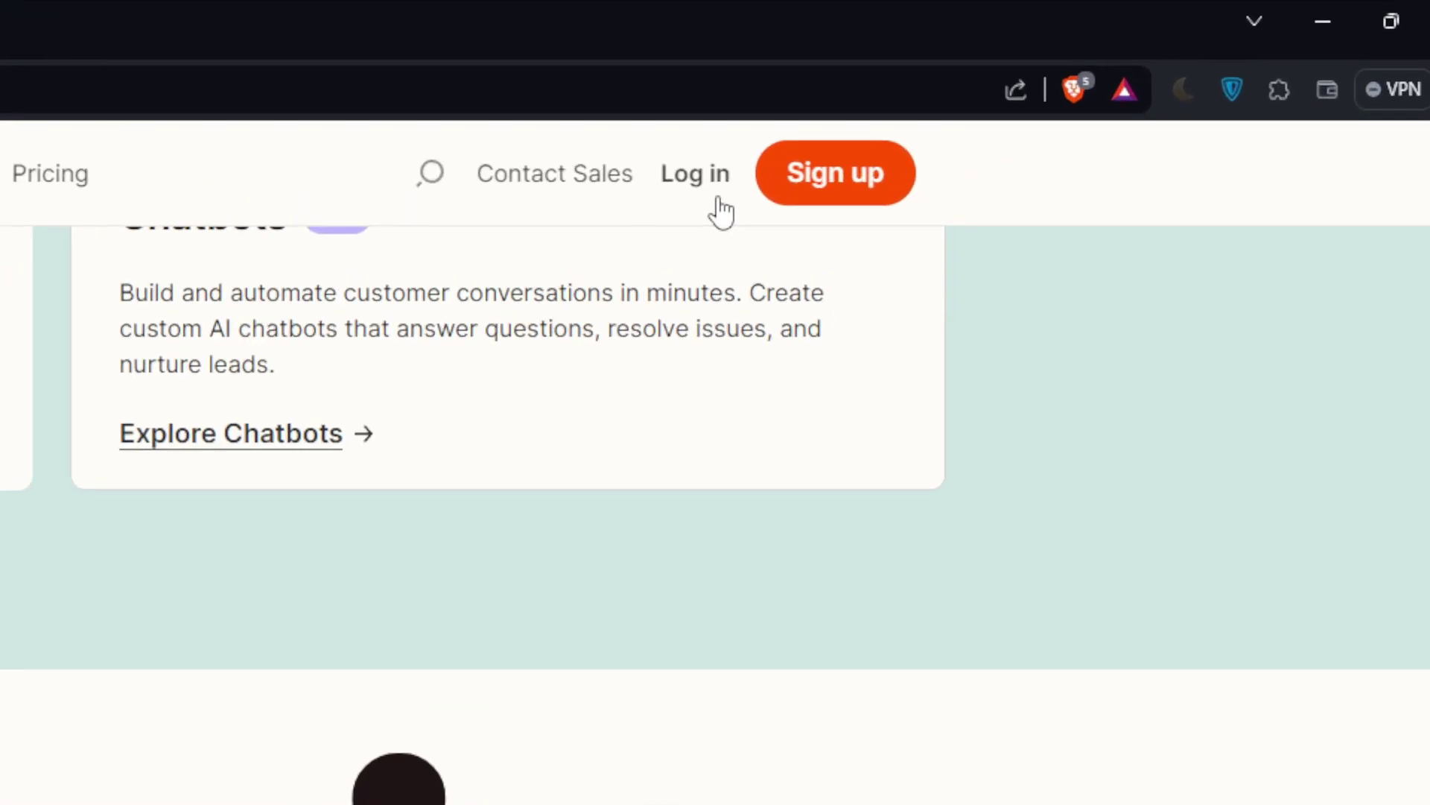
Step: Log back in to Zapier with Continue with Google, choosing the Google account
left_click(816, 175)
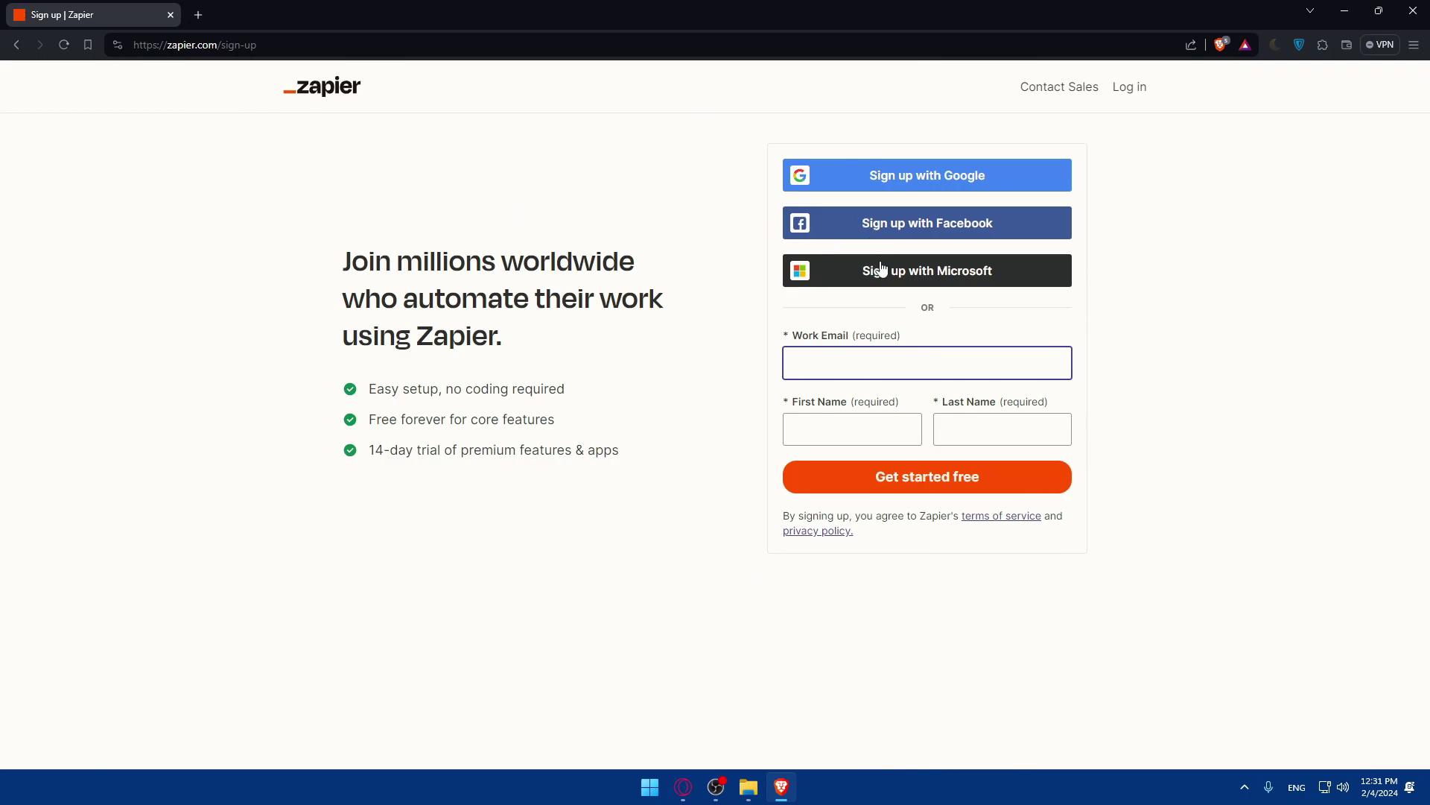
left_click(1121, 87)
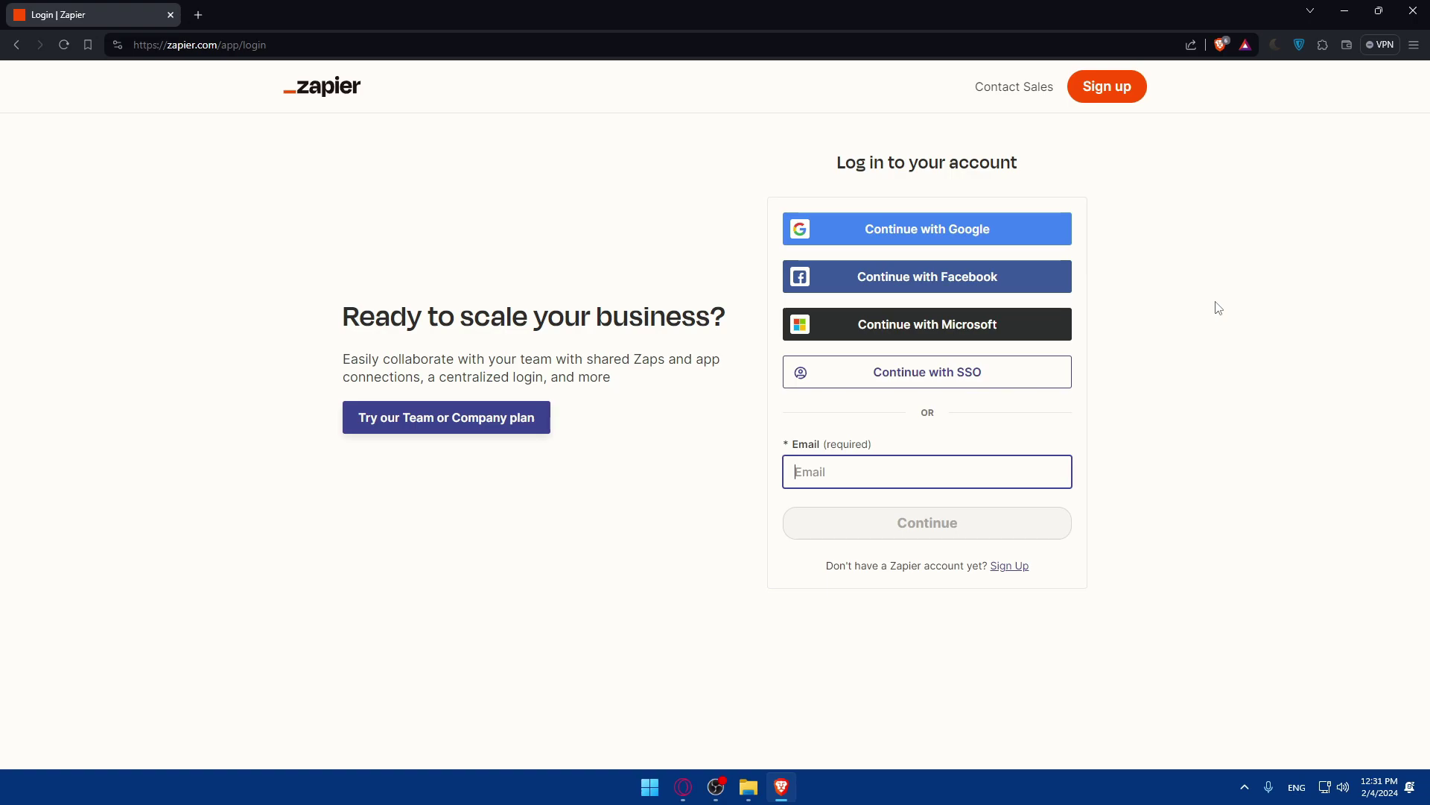
left_click(989, 244)
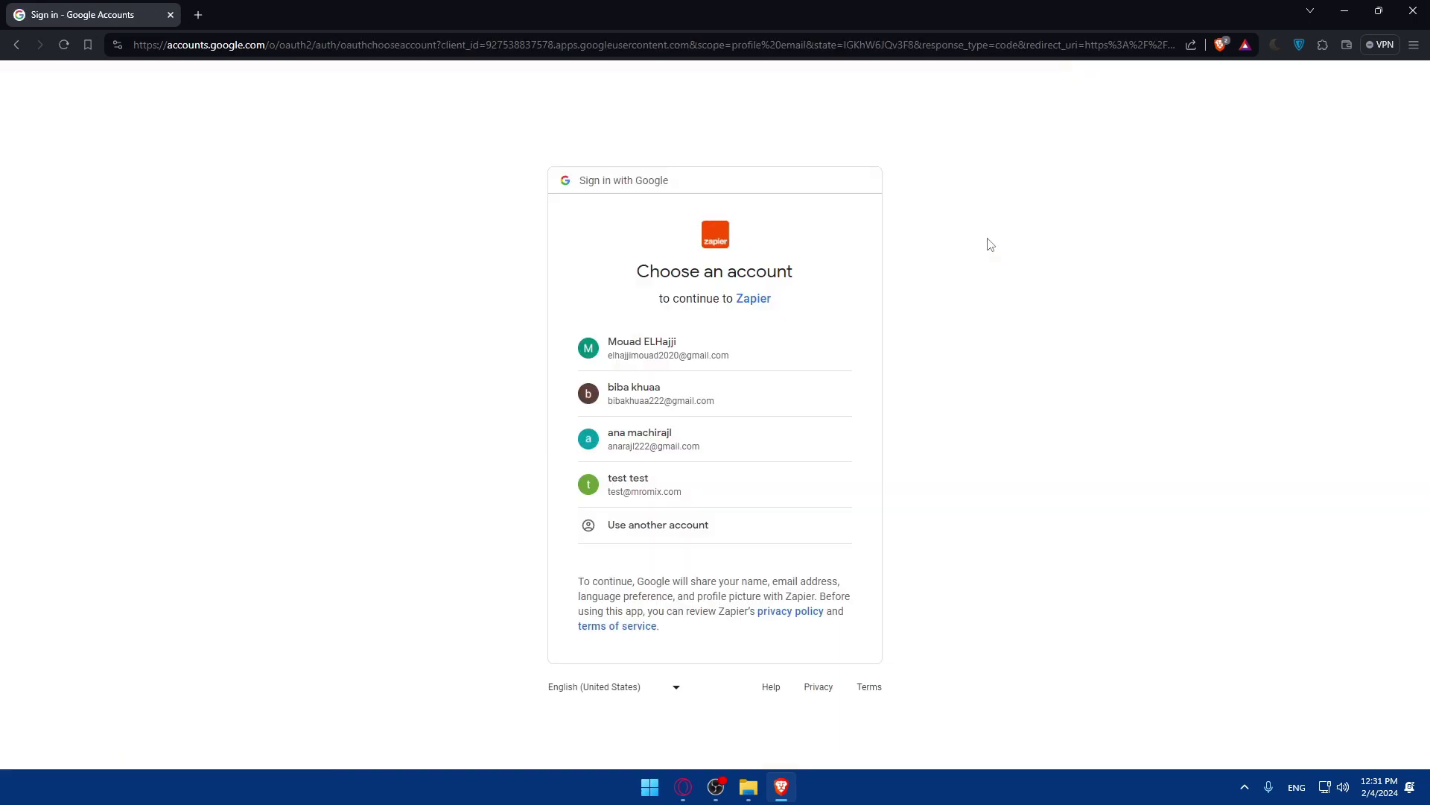
left_click(713, 399)
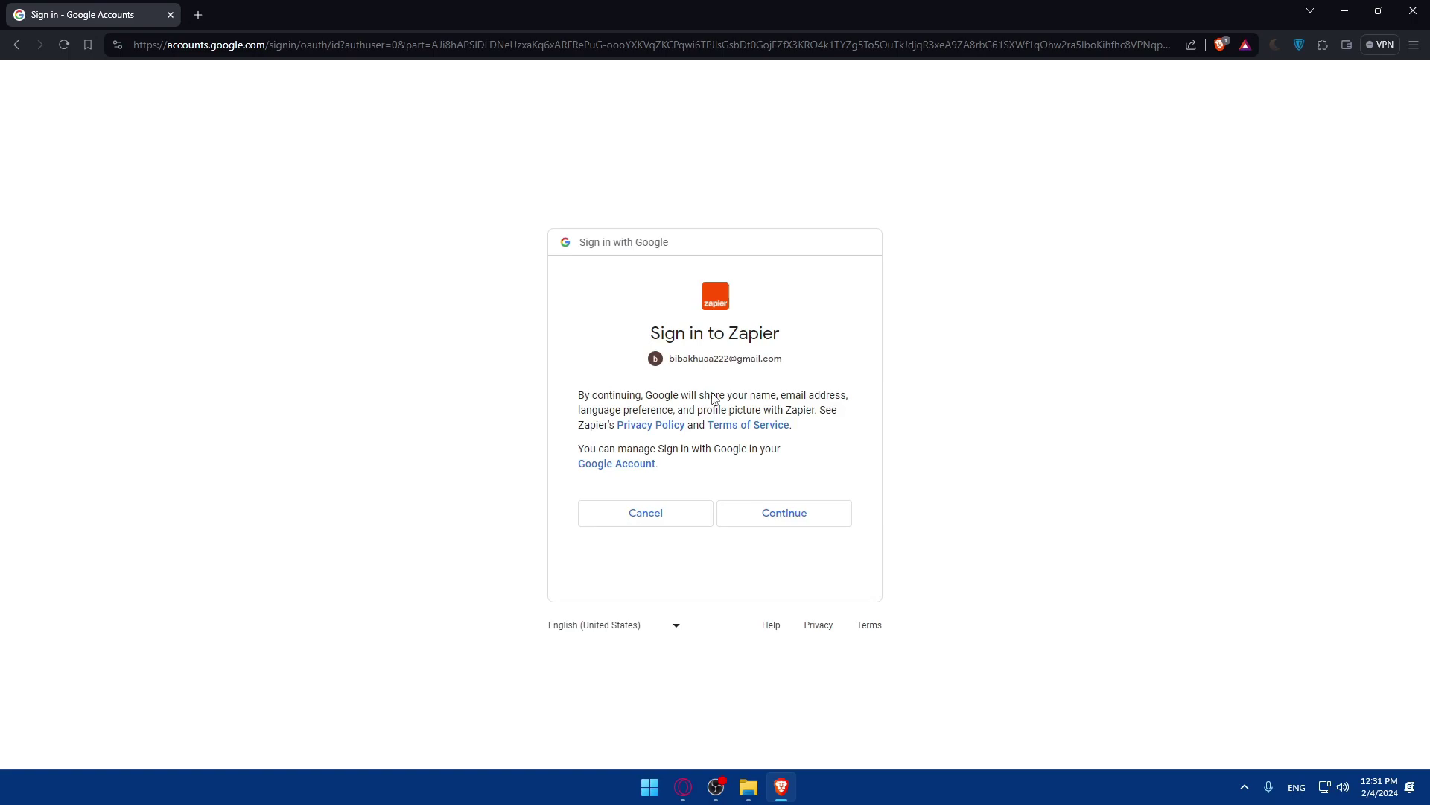
left_click(773, 520)
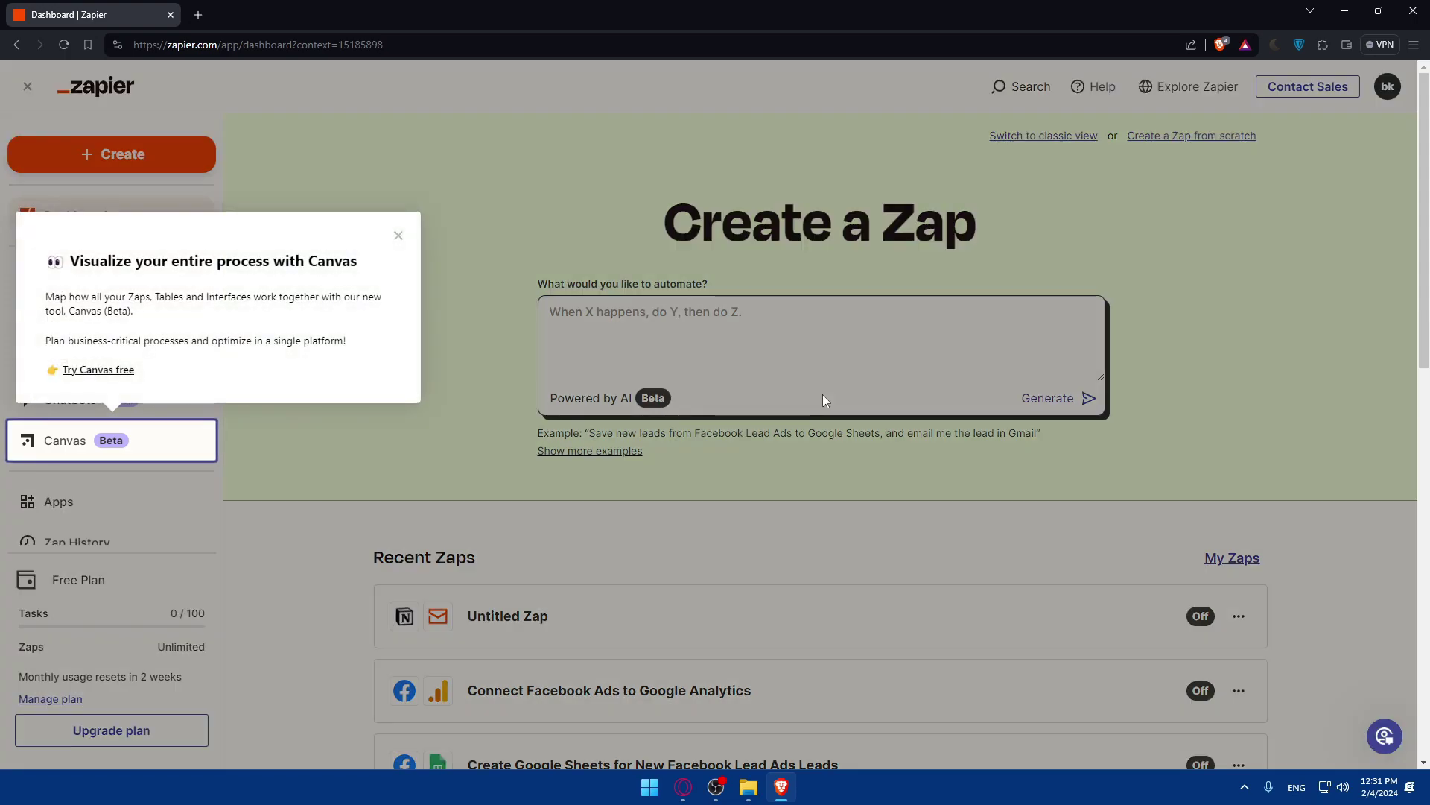
Step: Dismiss the Canvas tip and review the dashboard's five switched-off recent Zaps
left_click(396, 236)
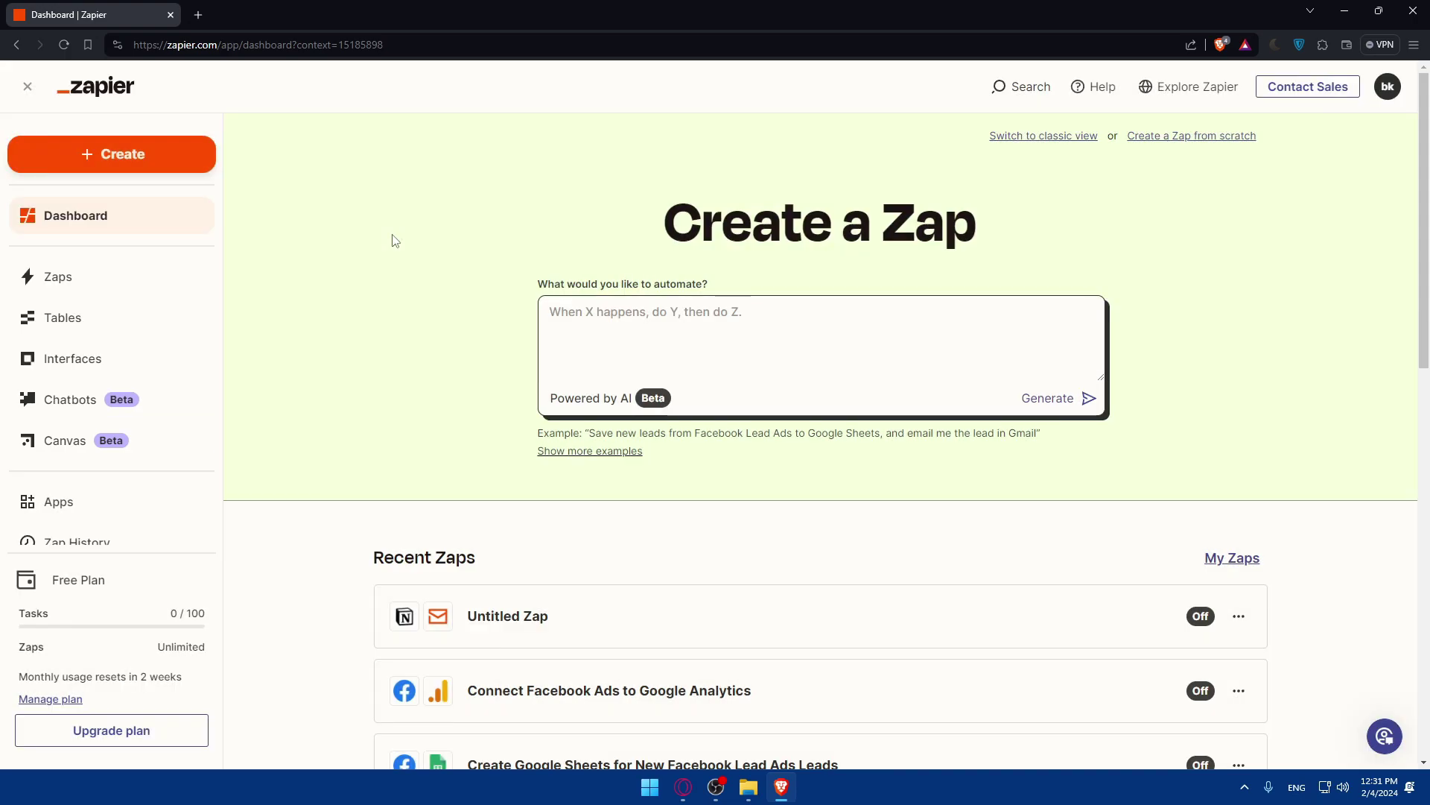
scroll(239, 351, "down", 5)
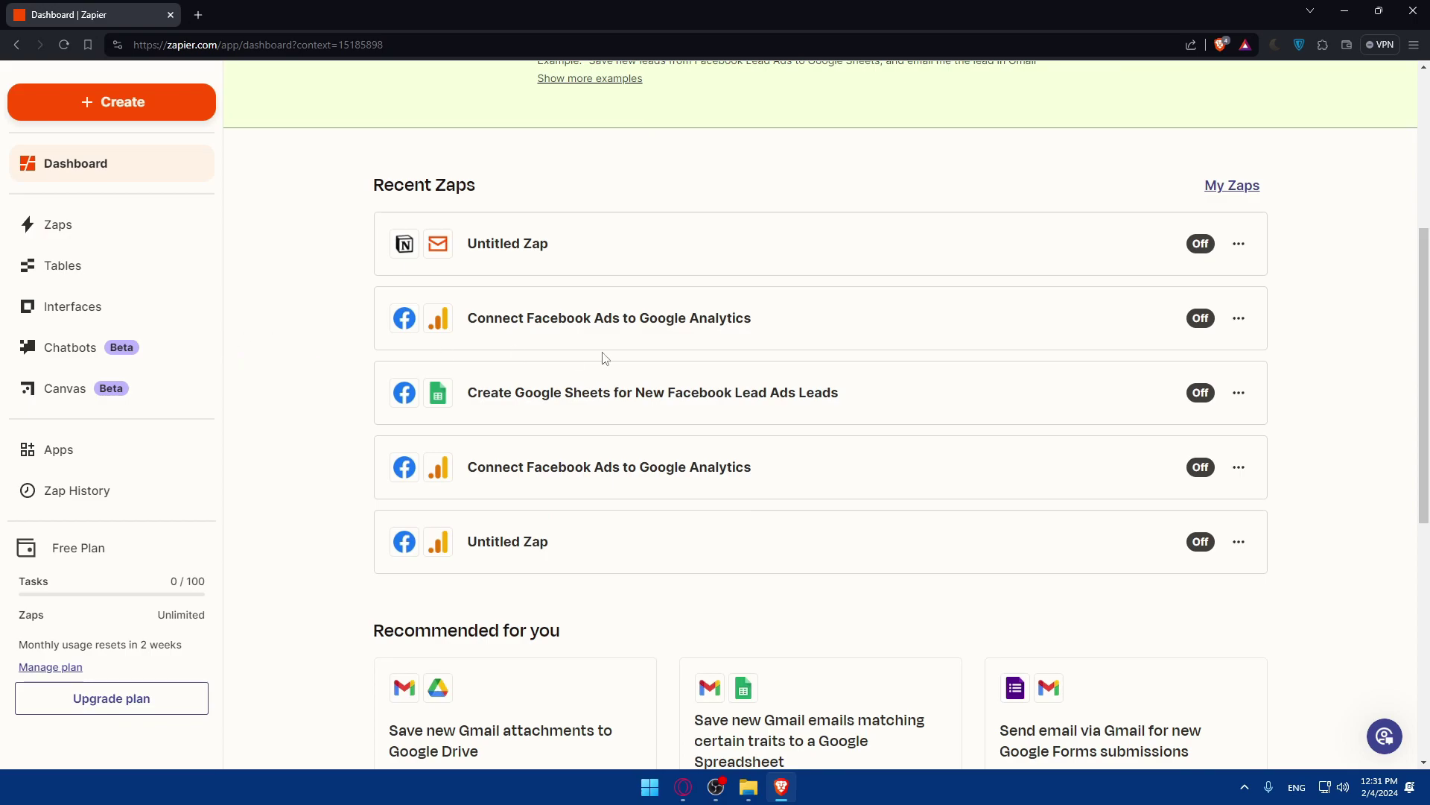
scroll(779, 342, "up", 5)
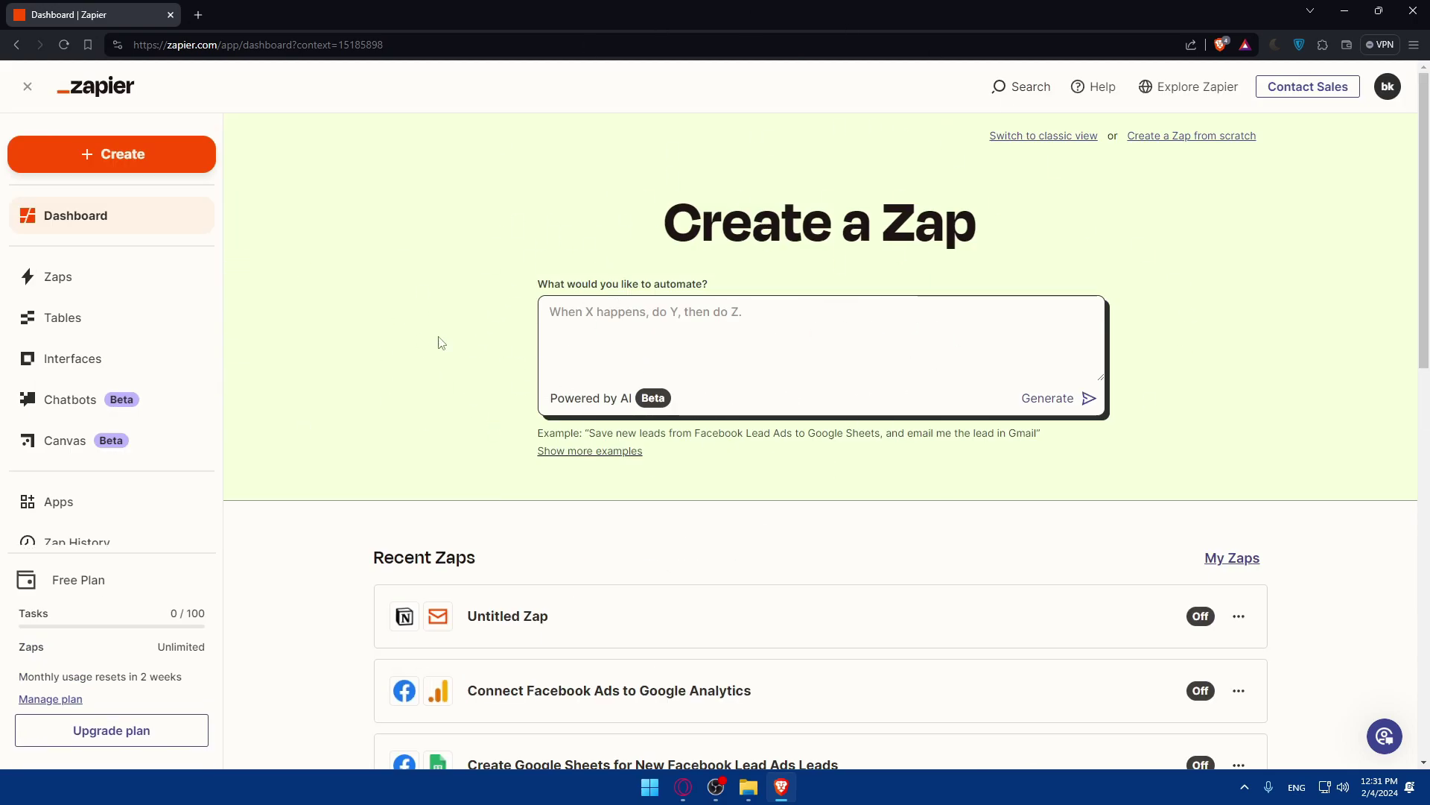
scroll(463, 330, "down", 3)
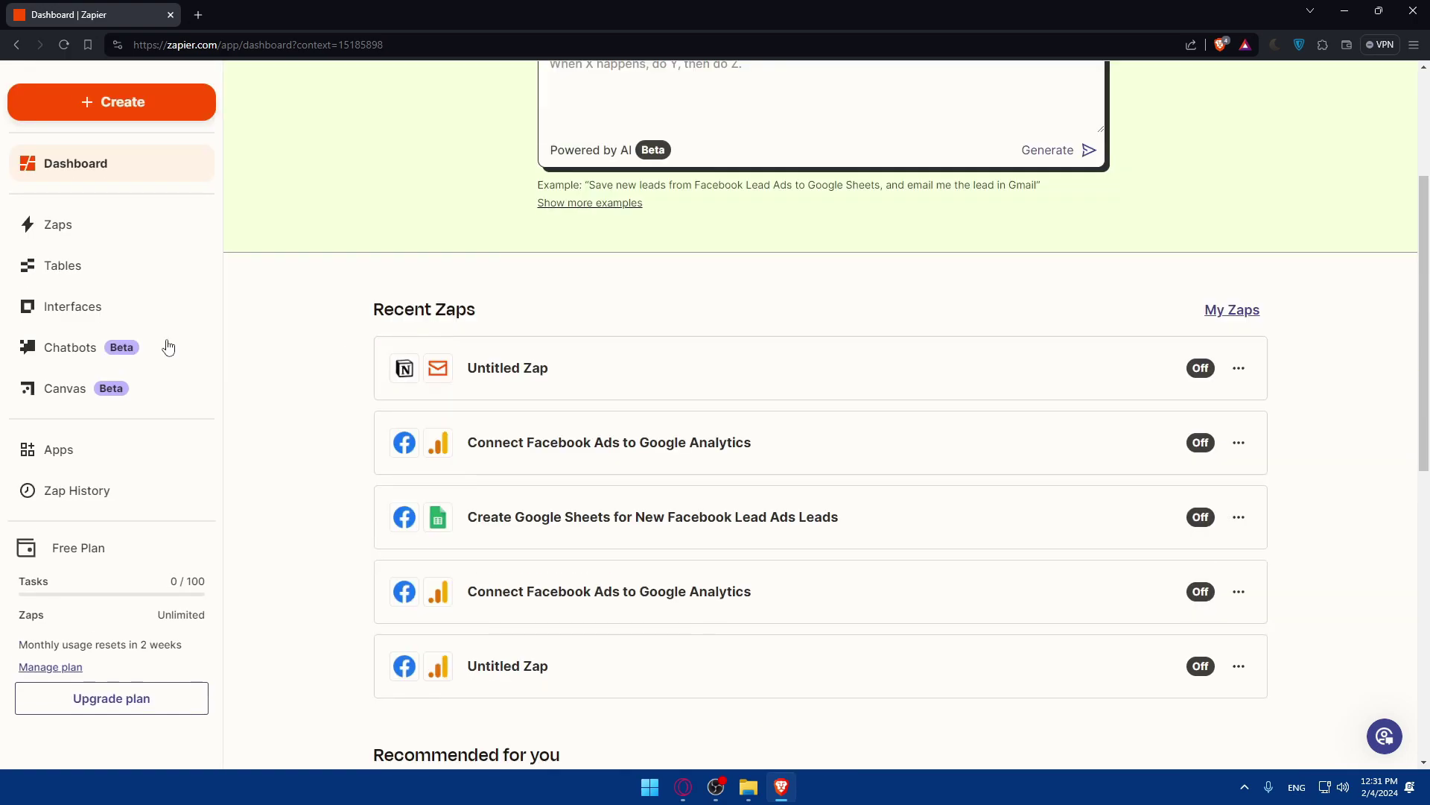
scroll(527, 300, "up", 3)
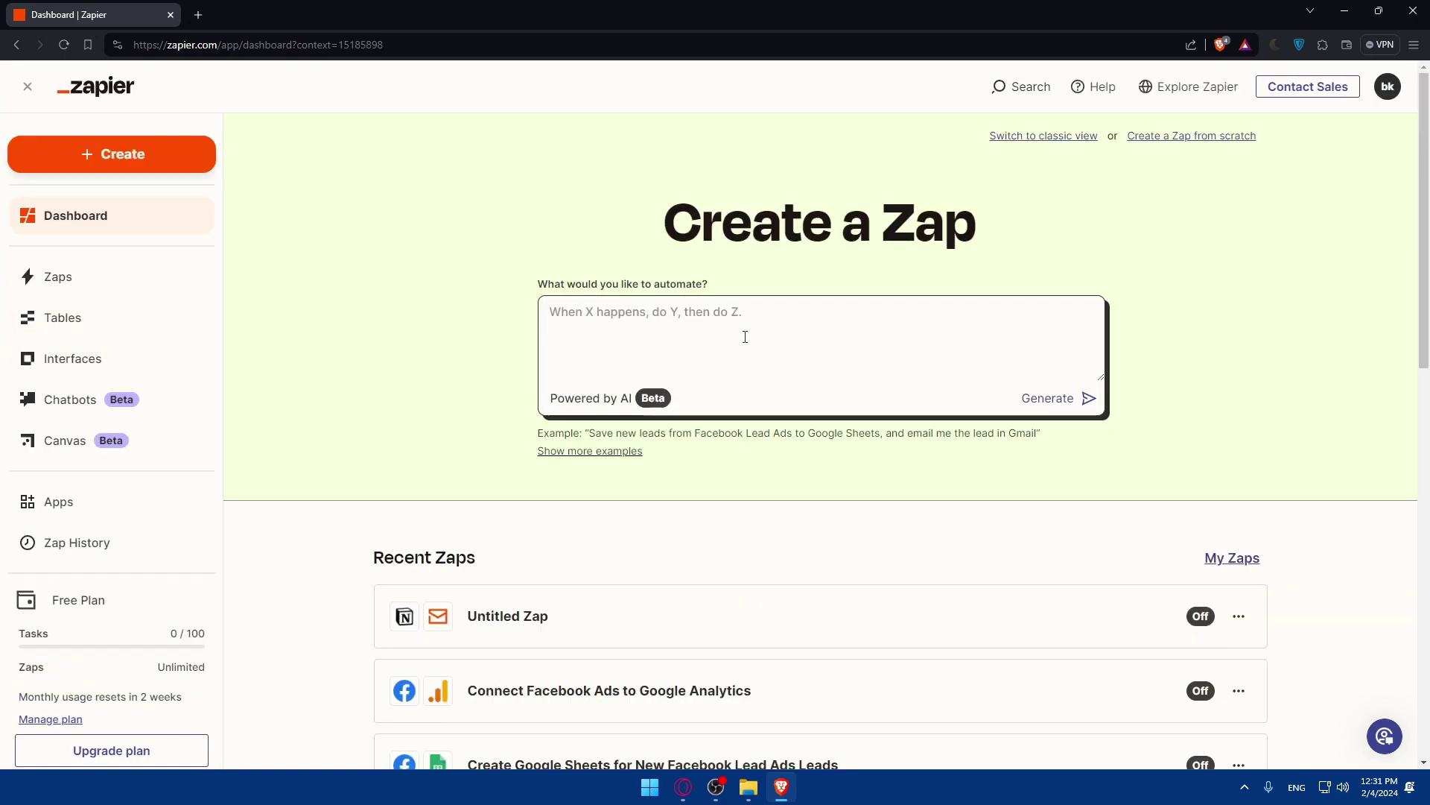
scroll(104, 380, "down", 1)
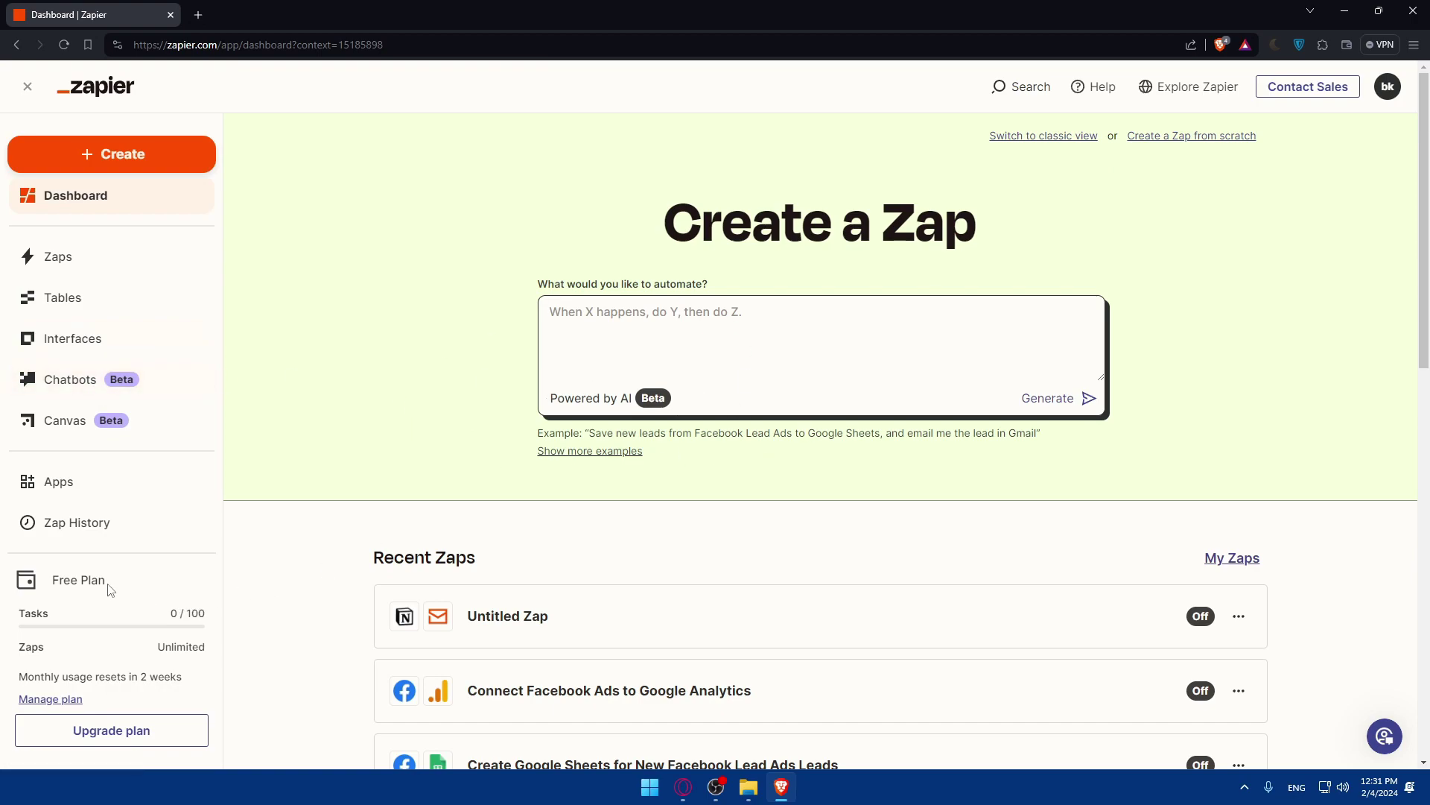
left_click(119, 730)
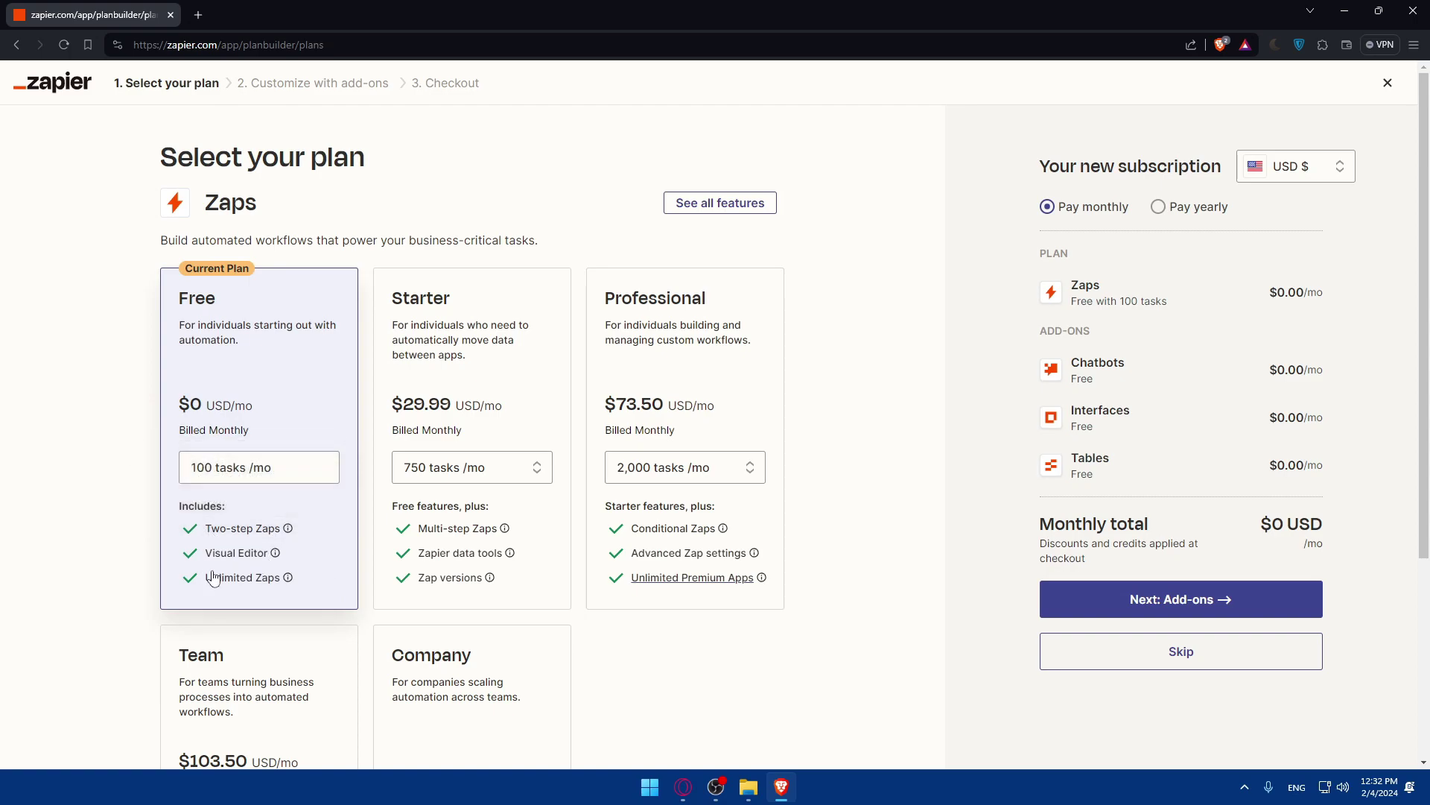
mouse_move(242, 582)
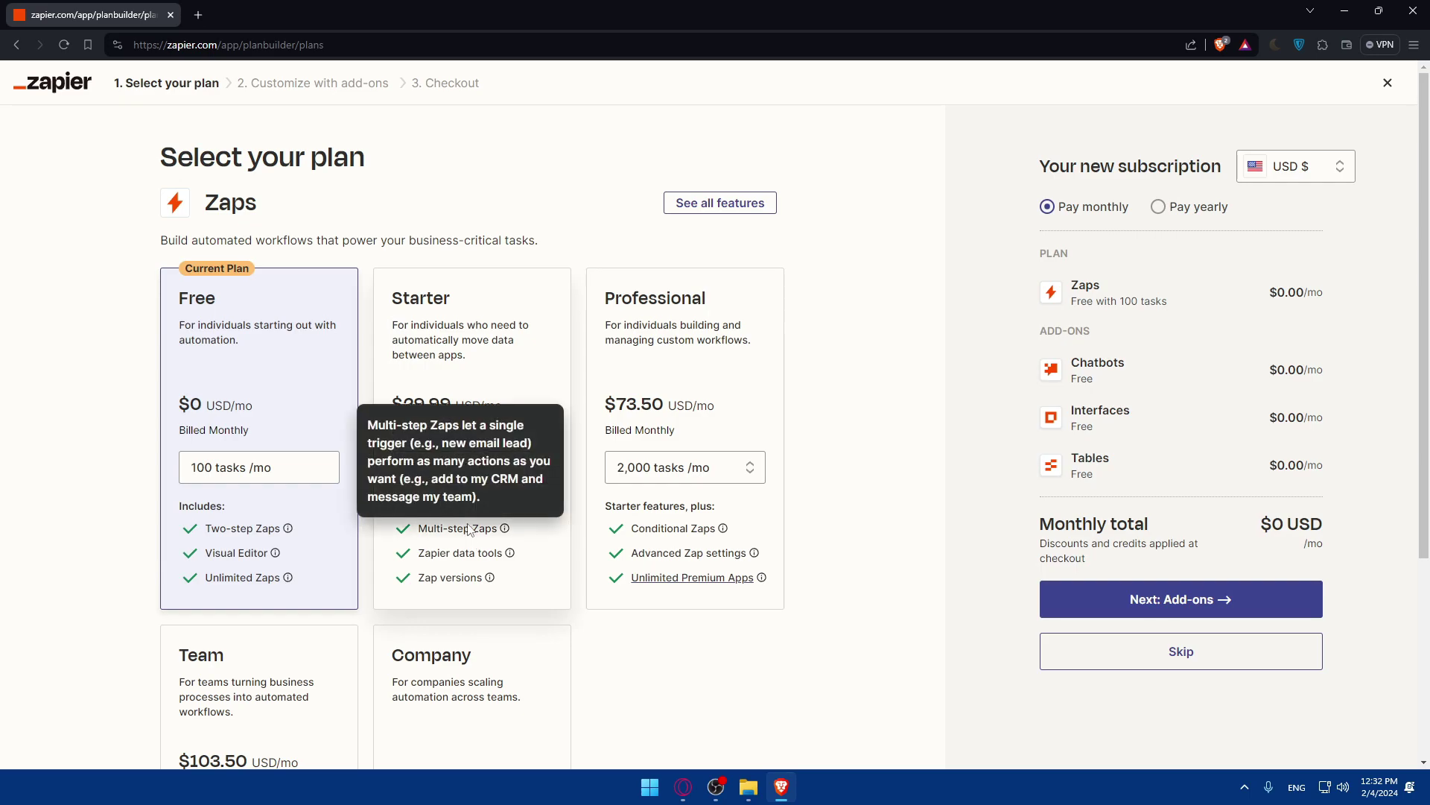
scroll(472, 541, "down", 2)
scroll(521, 510, "down", 2)
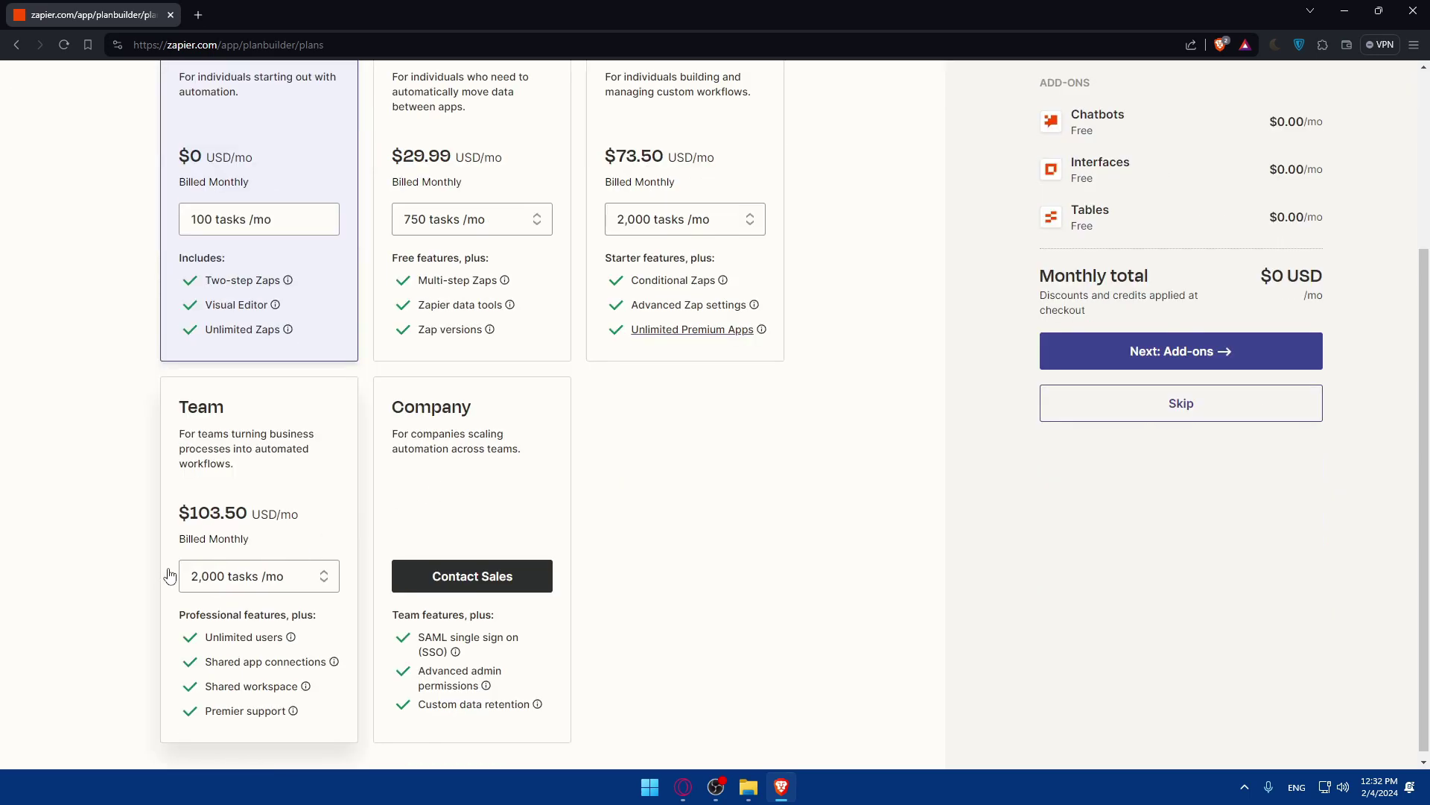
scroll(447, 496, "up", 4)
scroll(484, 478, "down", 4)
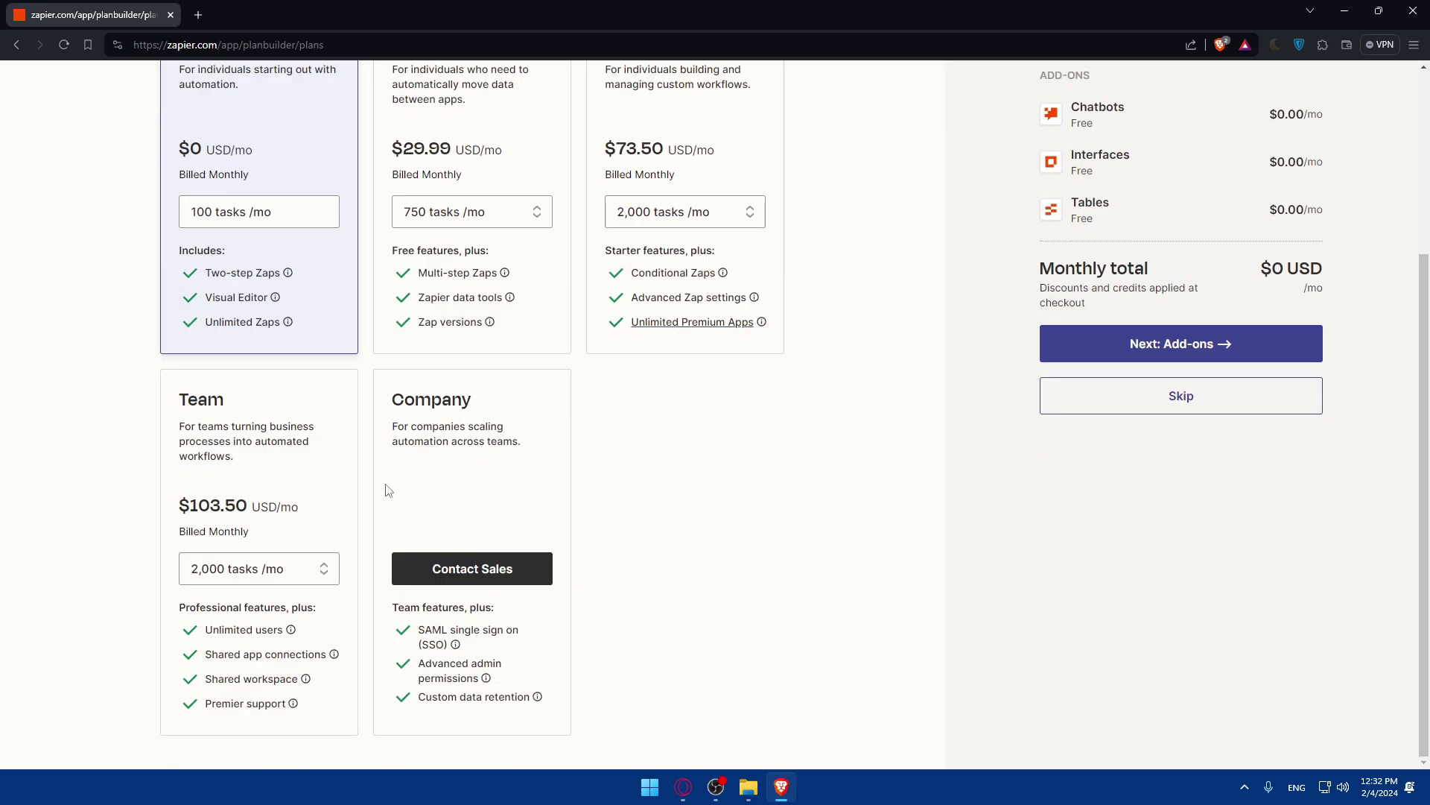
scroll(409, 398, "up", 2)
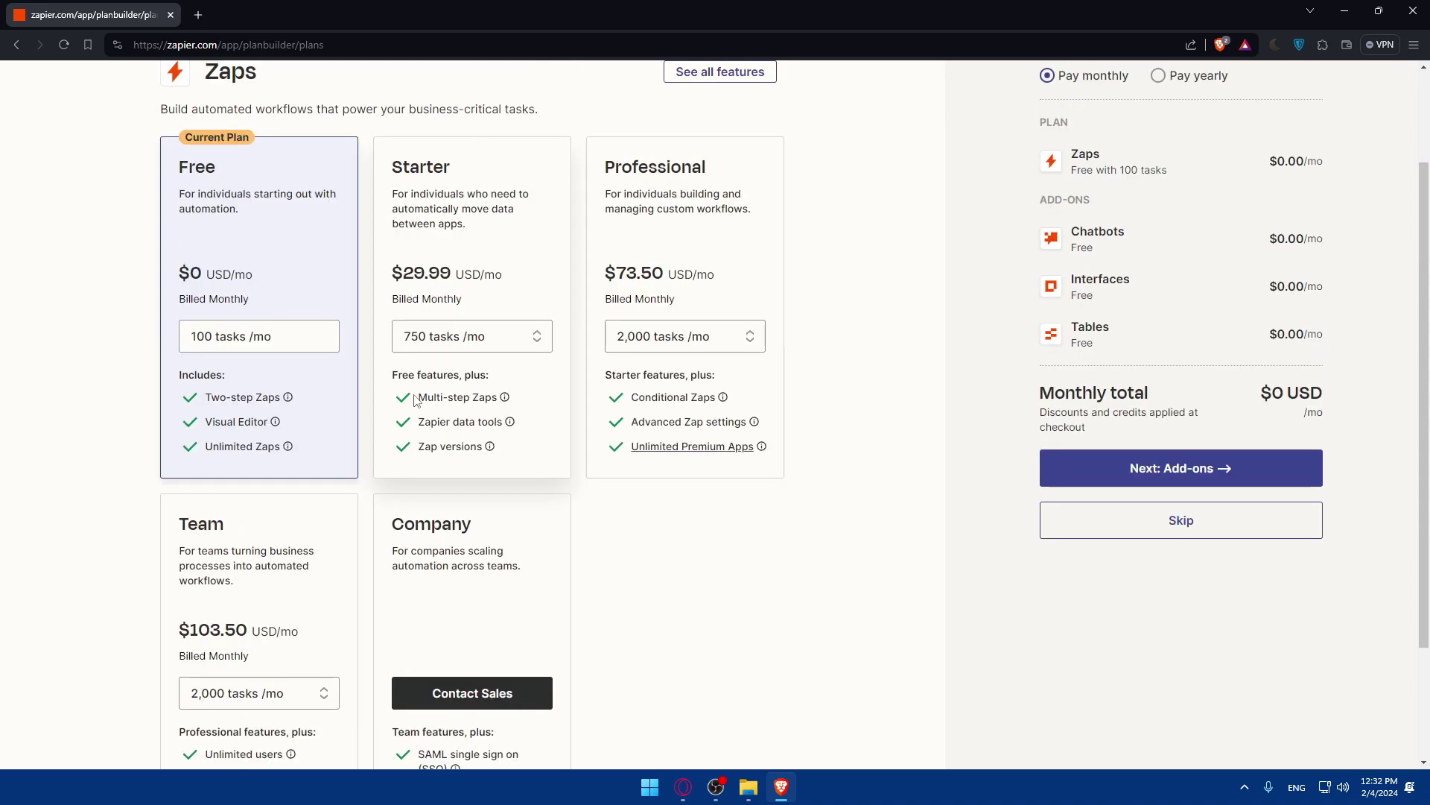
scroll(415, 400, "up", 2)
scroll(477, 384, "down", 3)
scroll(501, 377, "up", 3)
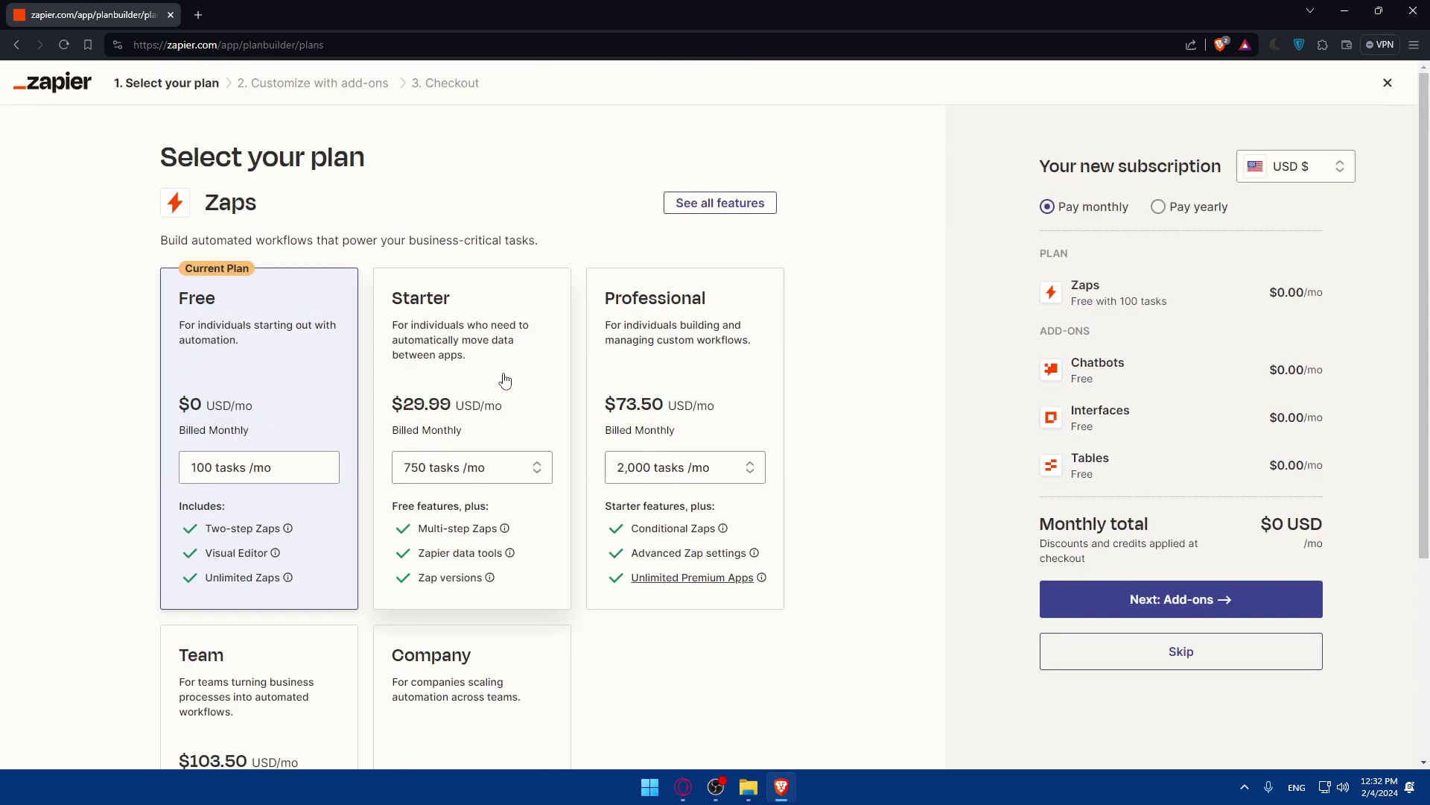
scroll(503, 377, "down", 2)
scroll(505, 381, "up", 2)
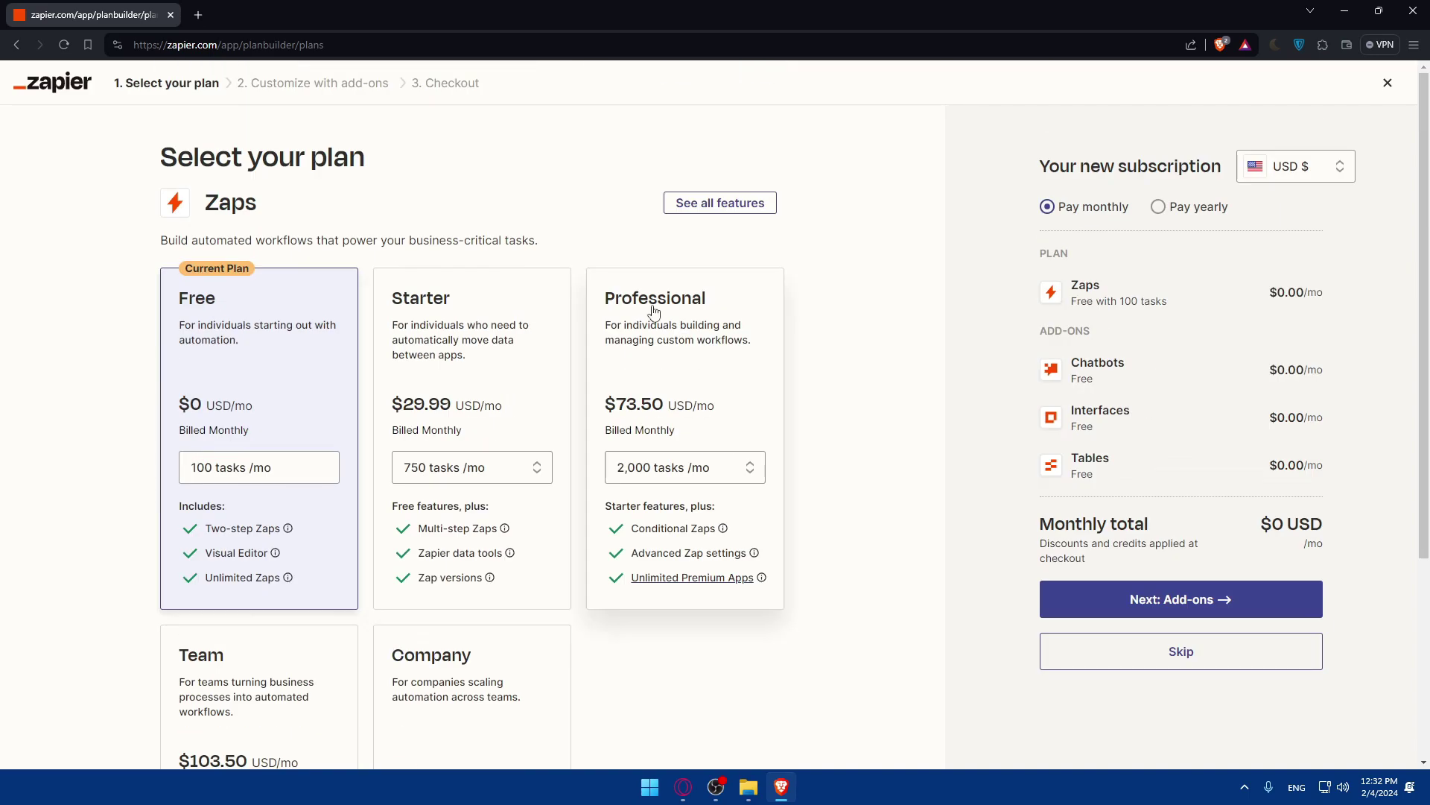
left_click(1159, 208)
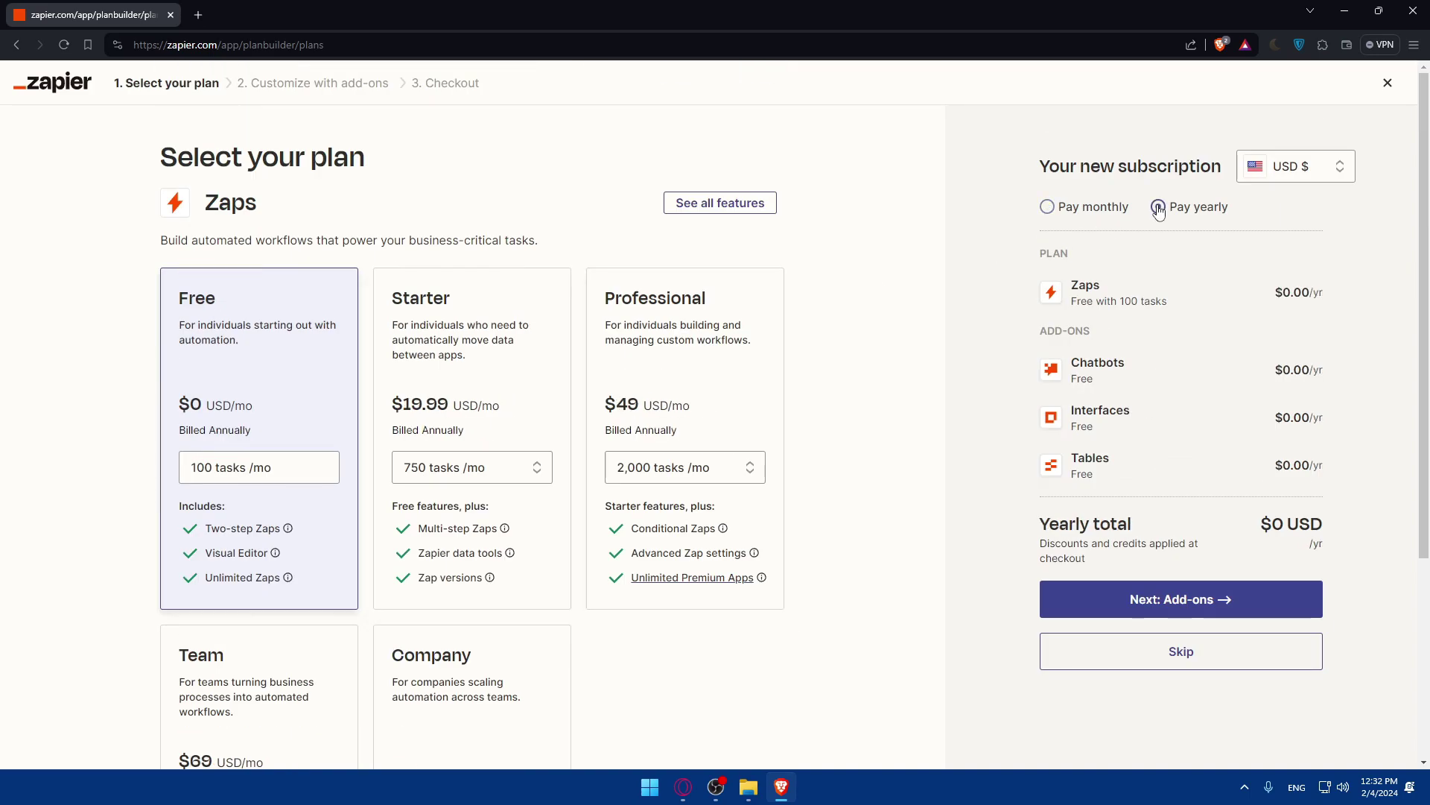
left_click(1056, 210)
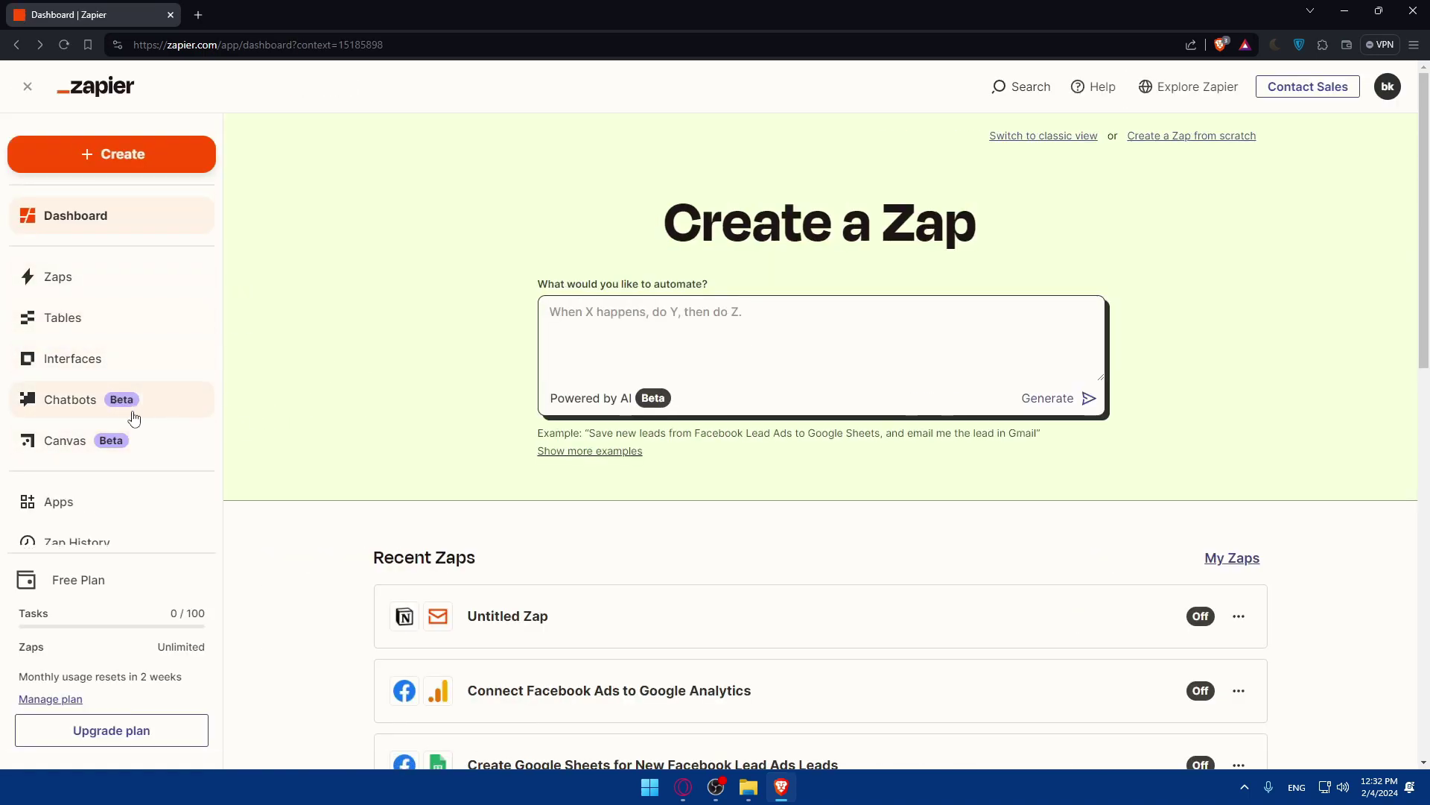
Step: Search the Apps page for 'gmail', then replace the search with 'zoho'
scroll(127, 424, "down", 1)
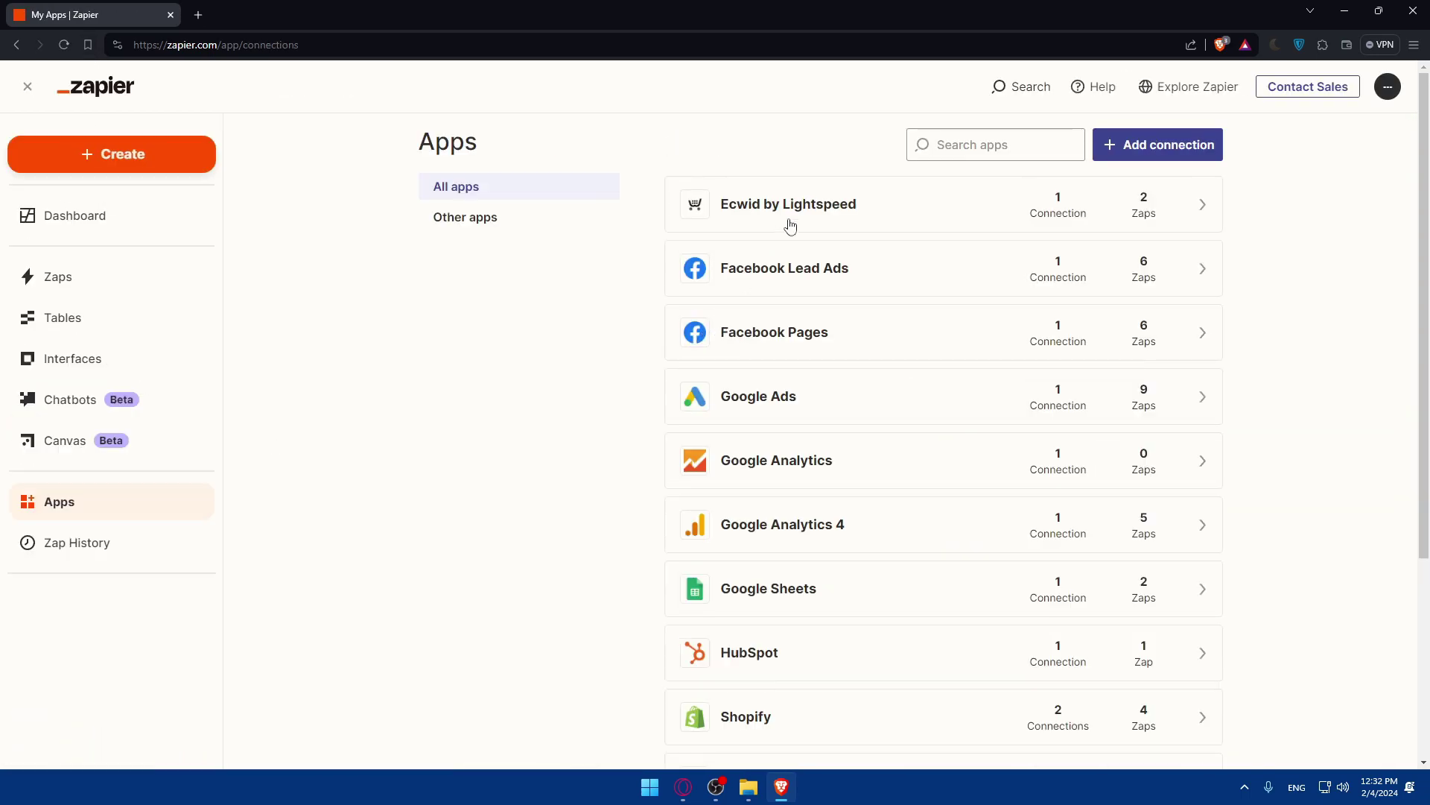
left_click(961, 146)
type("gma")
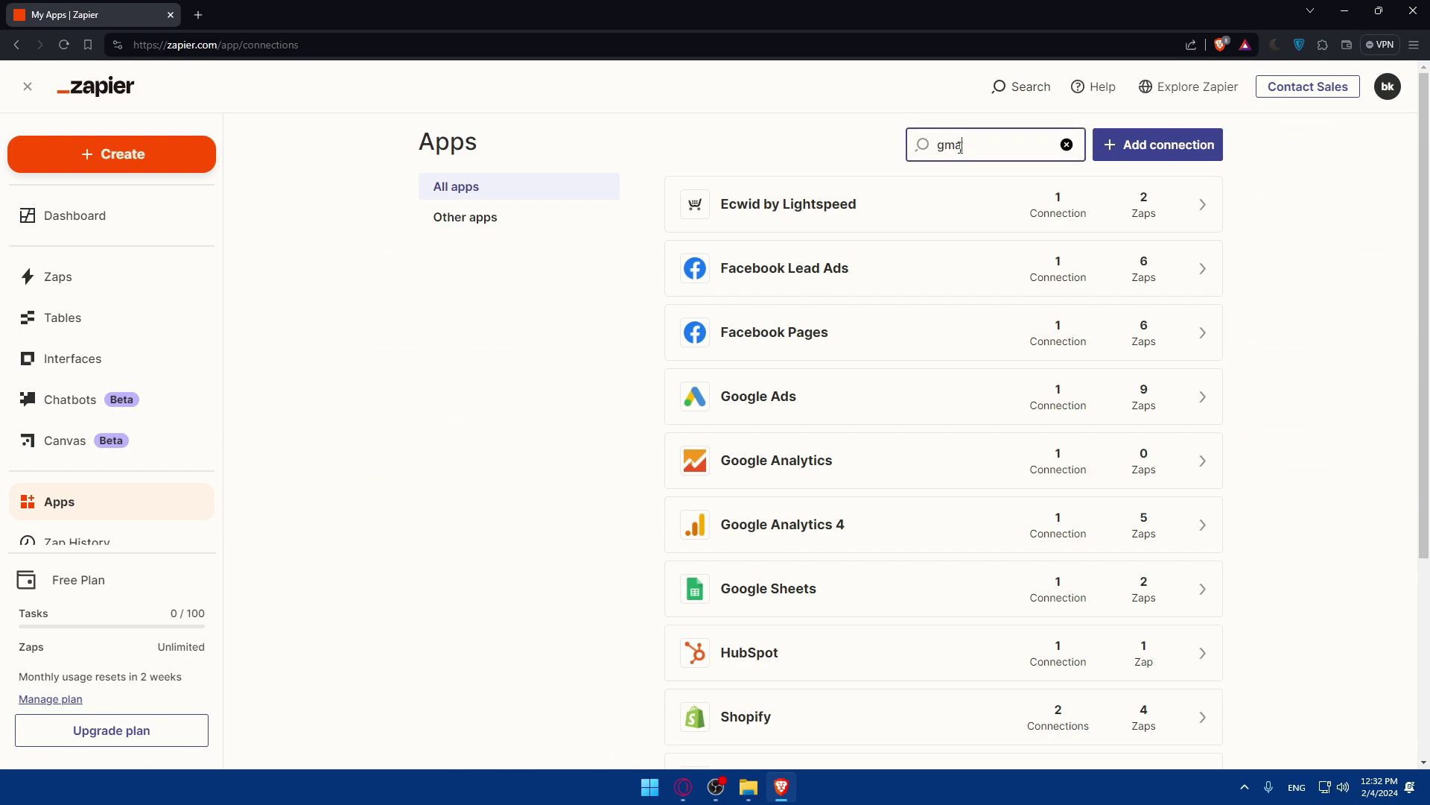
type("il")
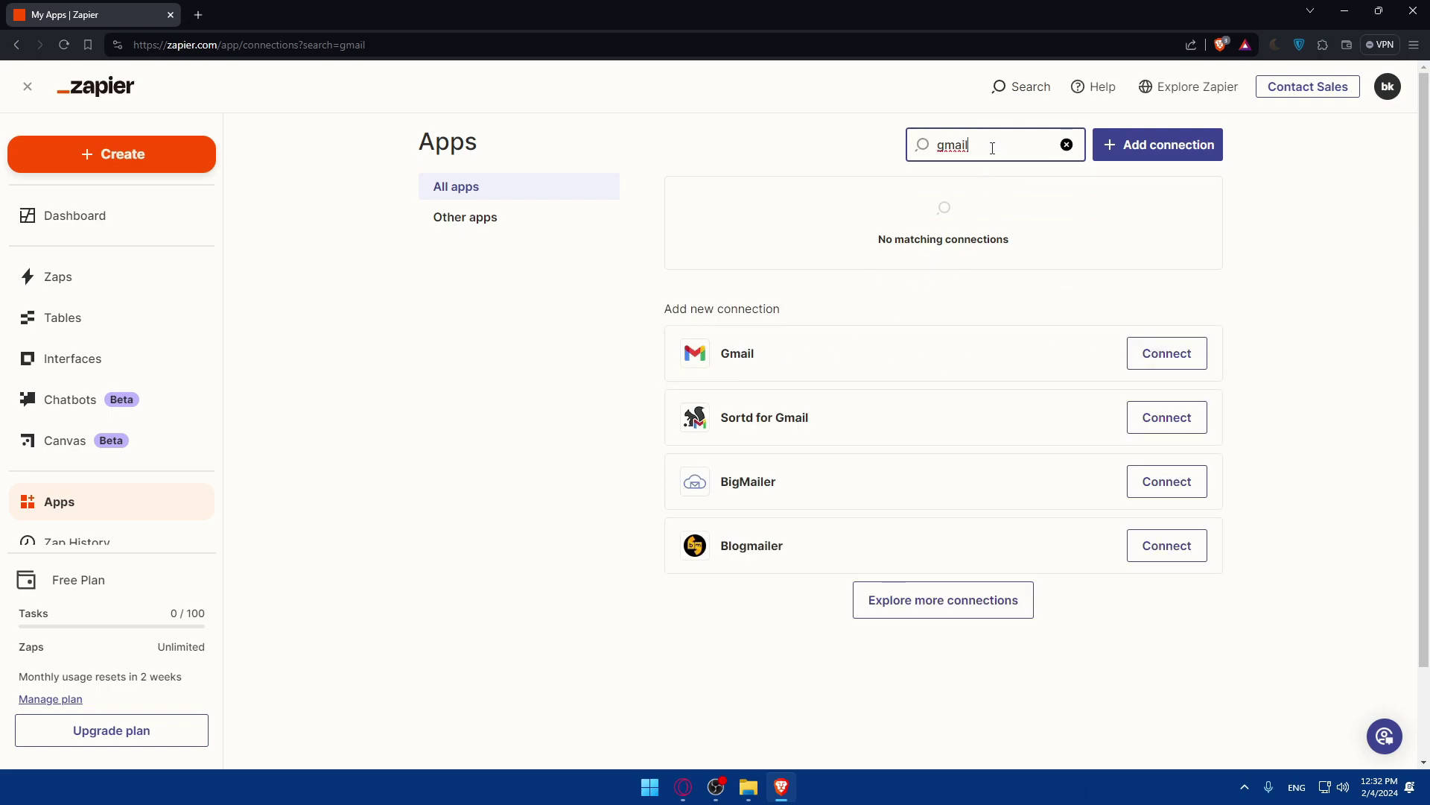
left_click_drag(993, 147, 899, 154)
type("zoho")
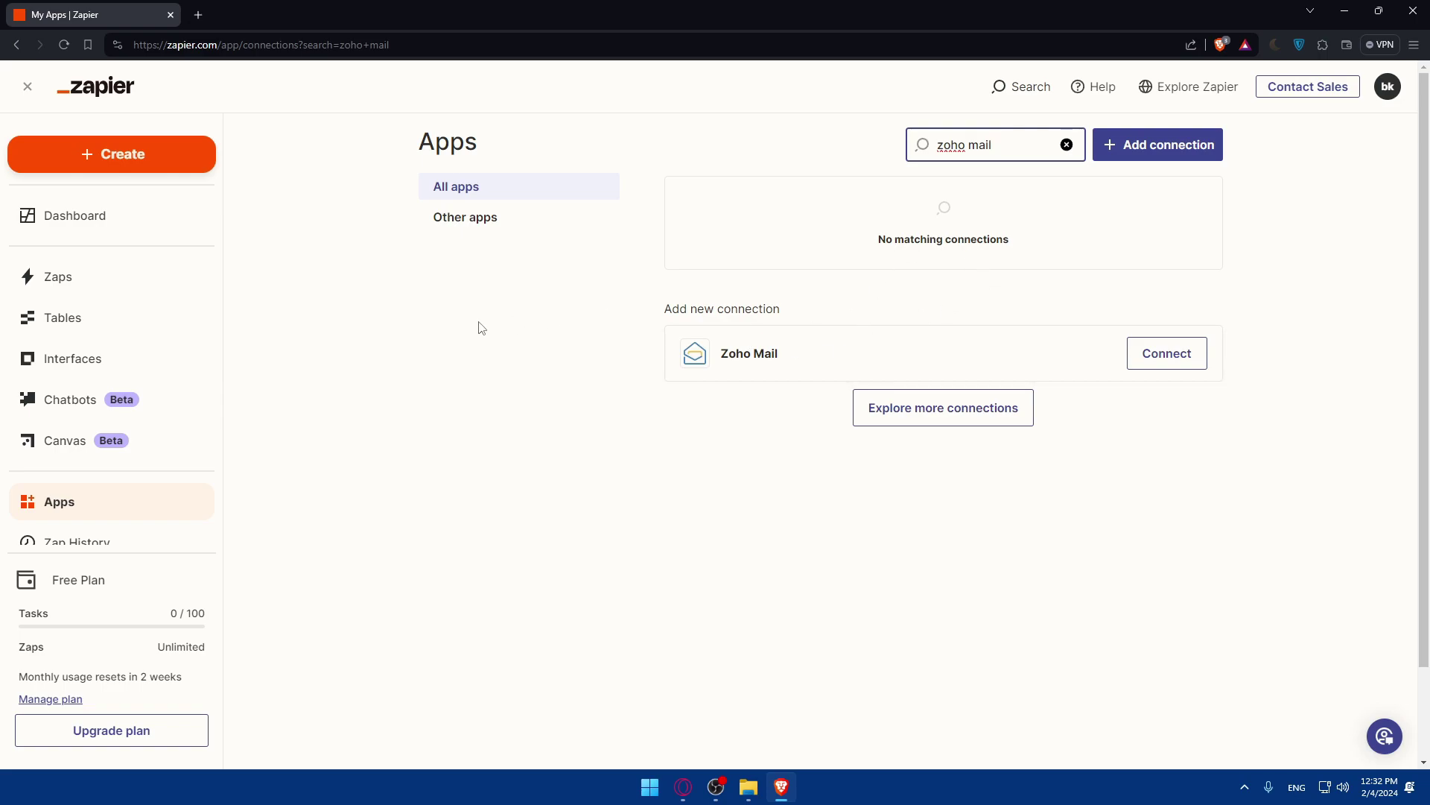
left_click(447, 328)
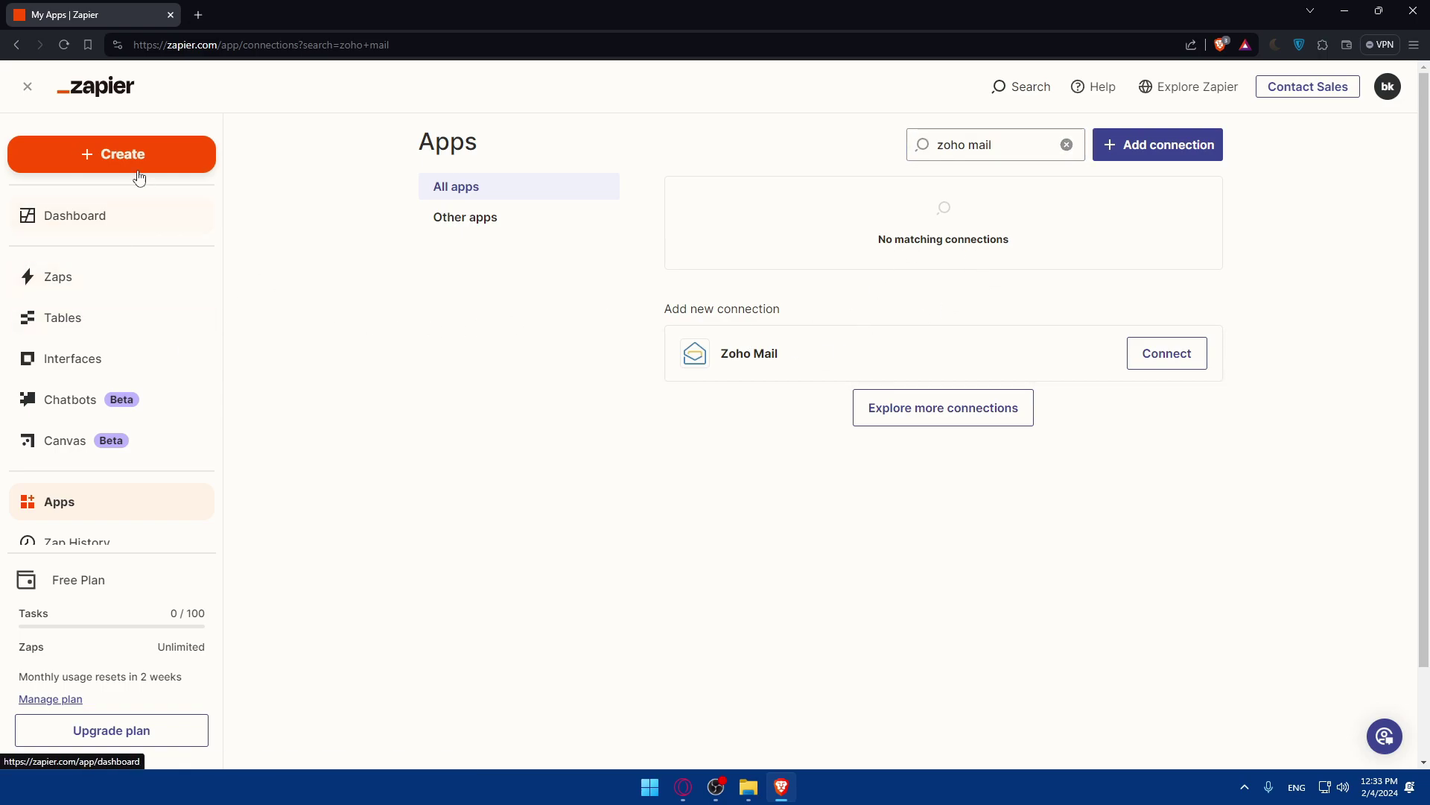
Step: Create a new Zap and enter 'connect my zoho mail to gmail' in the AI prompt
left_click(119, 154)
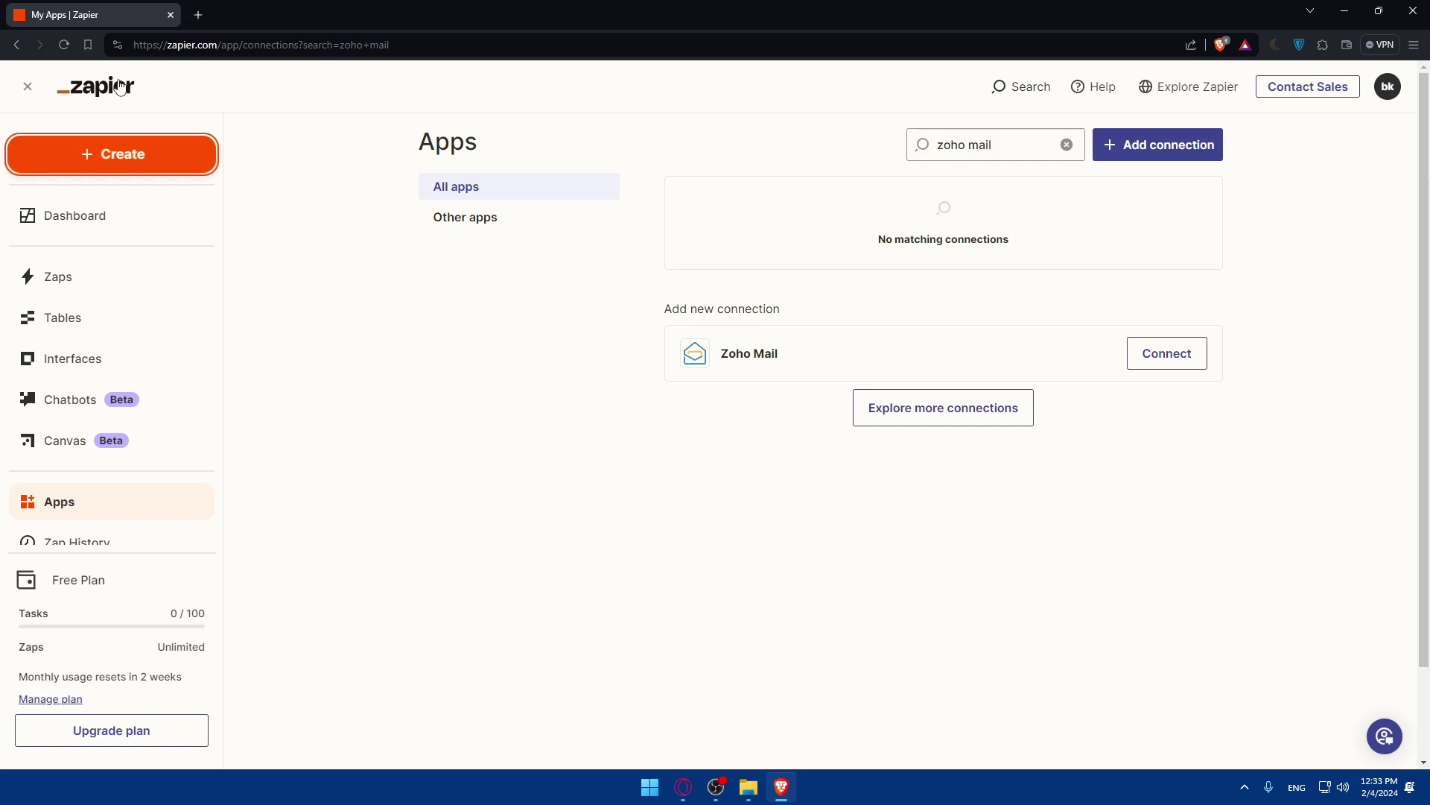
left_click(100, 156)
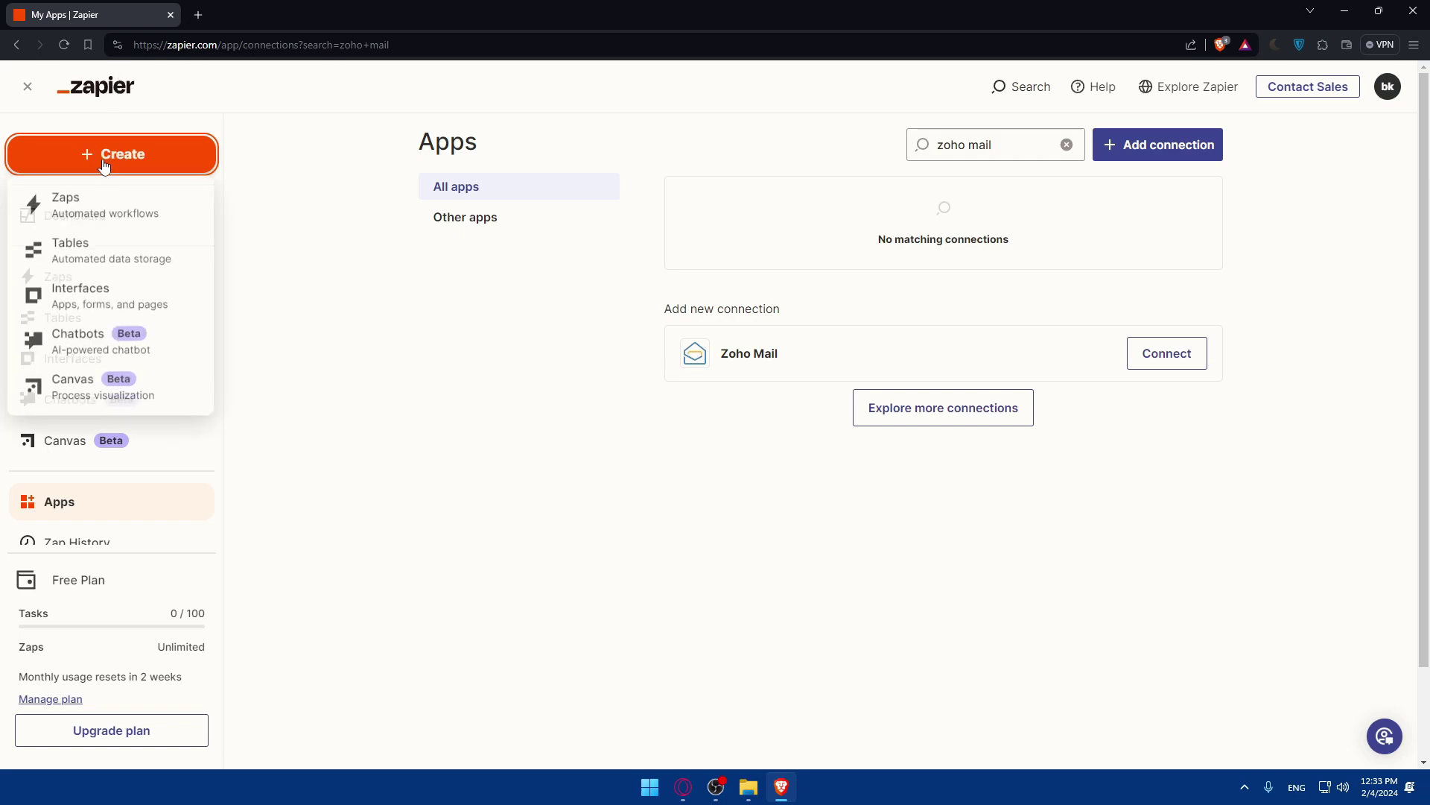
left_click(83, 214)
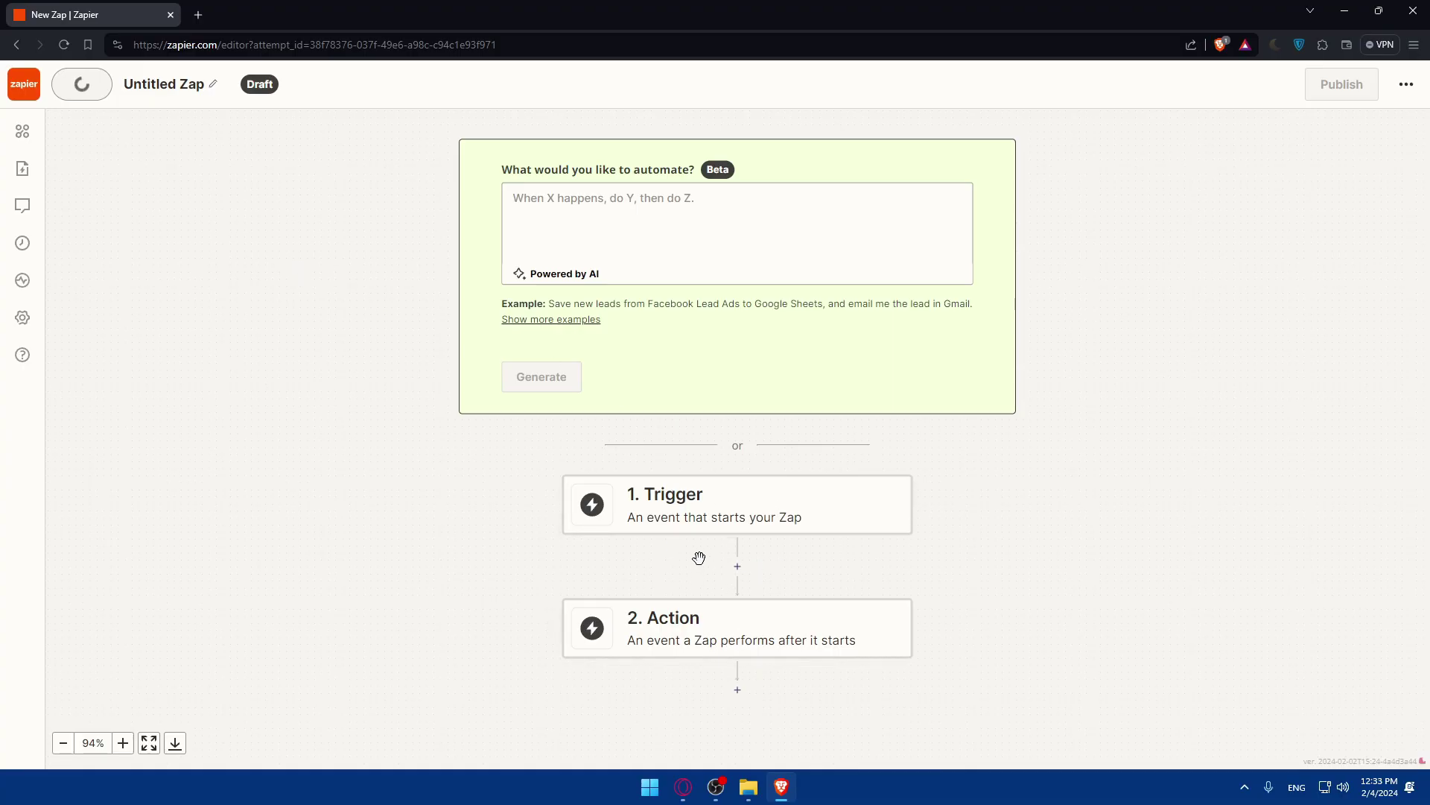
left_click(611, 227)
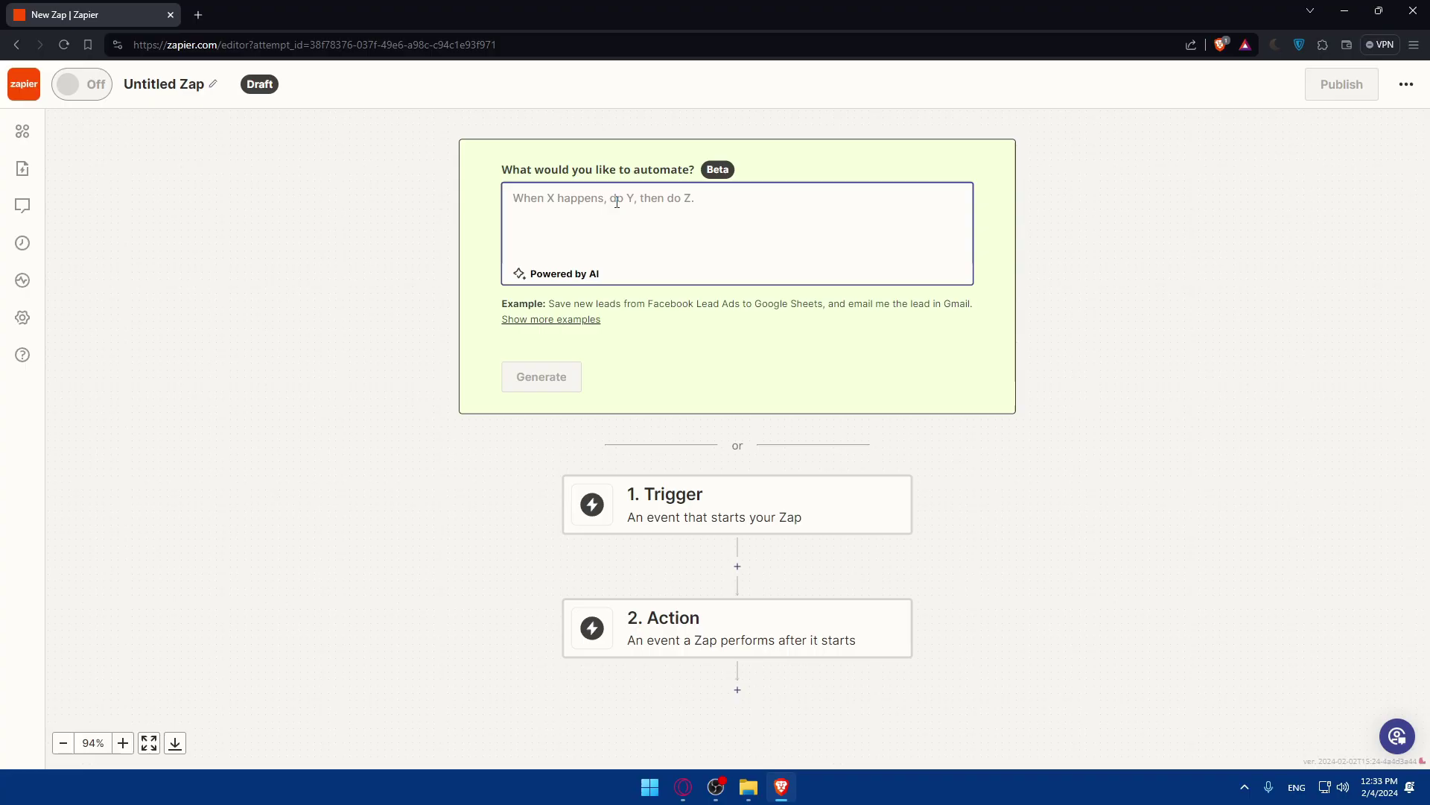
type("coo")
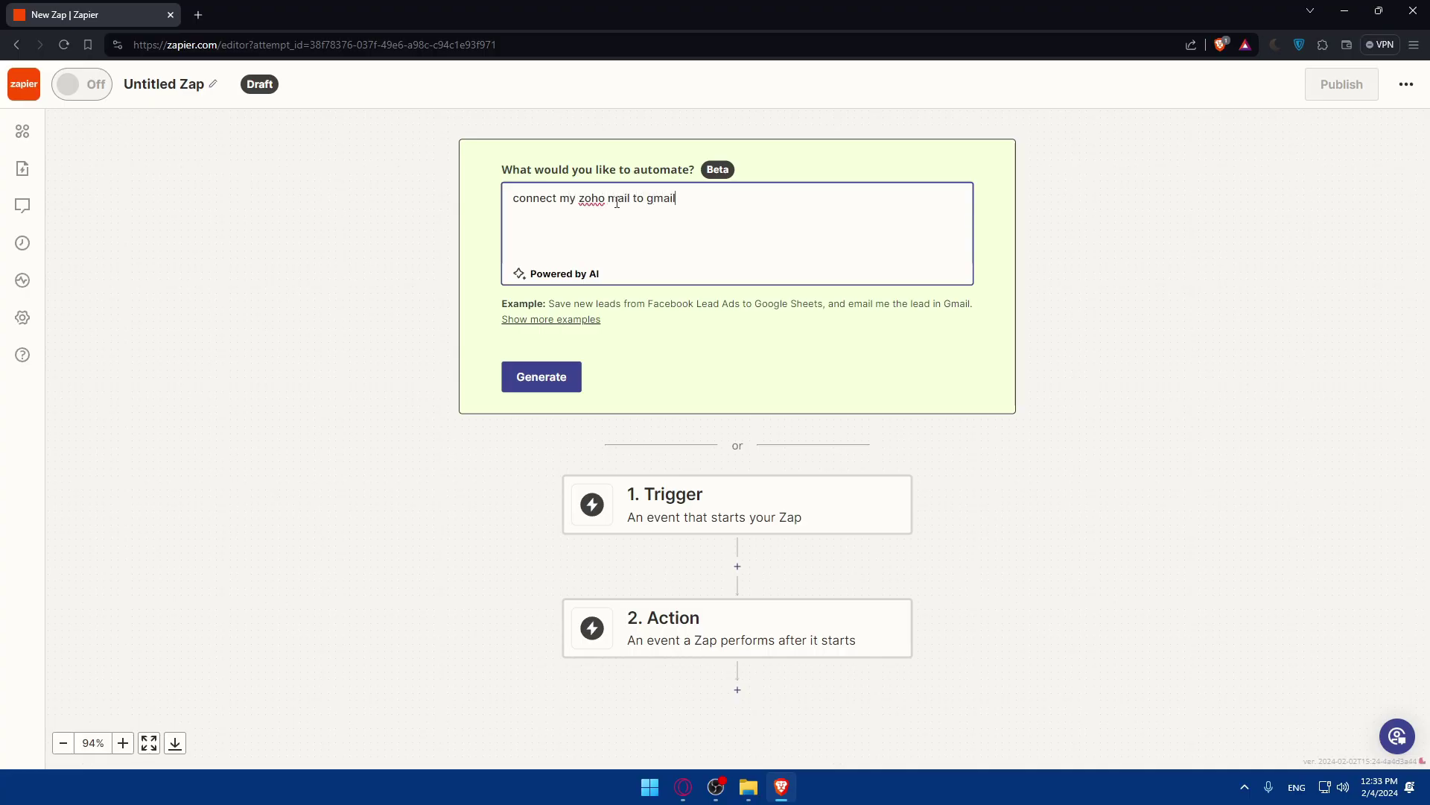
Step: Generate the AI Zap suggestion, review it, and accept it with Try it
left_click(554, 383)
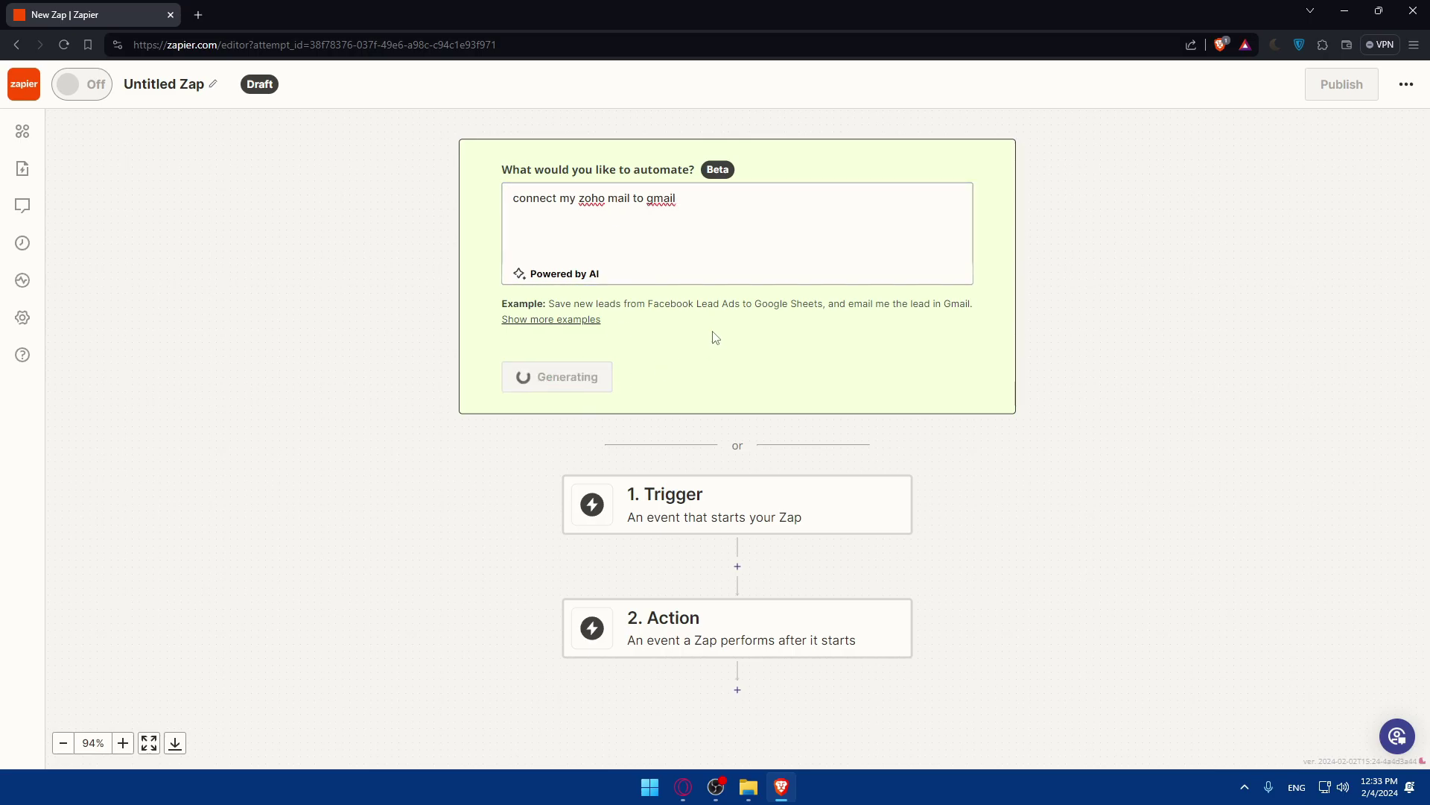
scroll(626, 584, "down", 4)
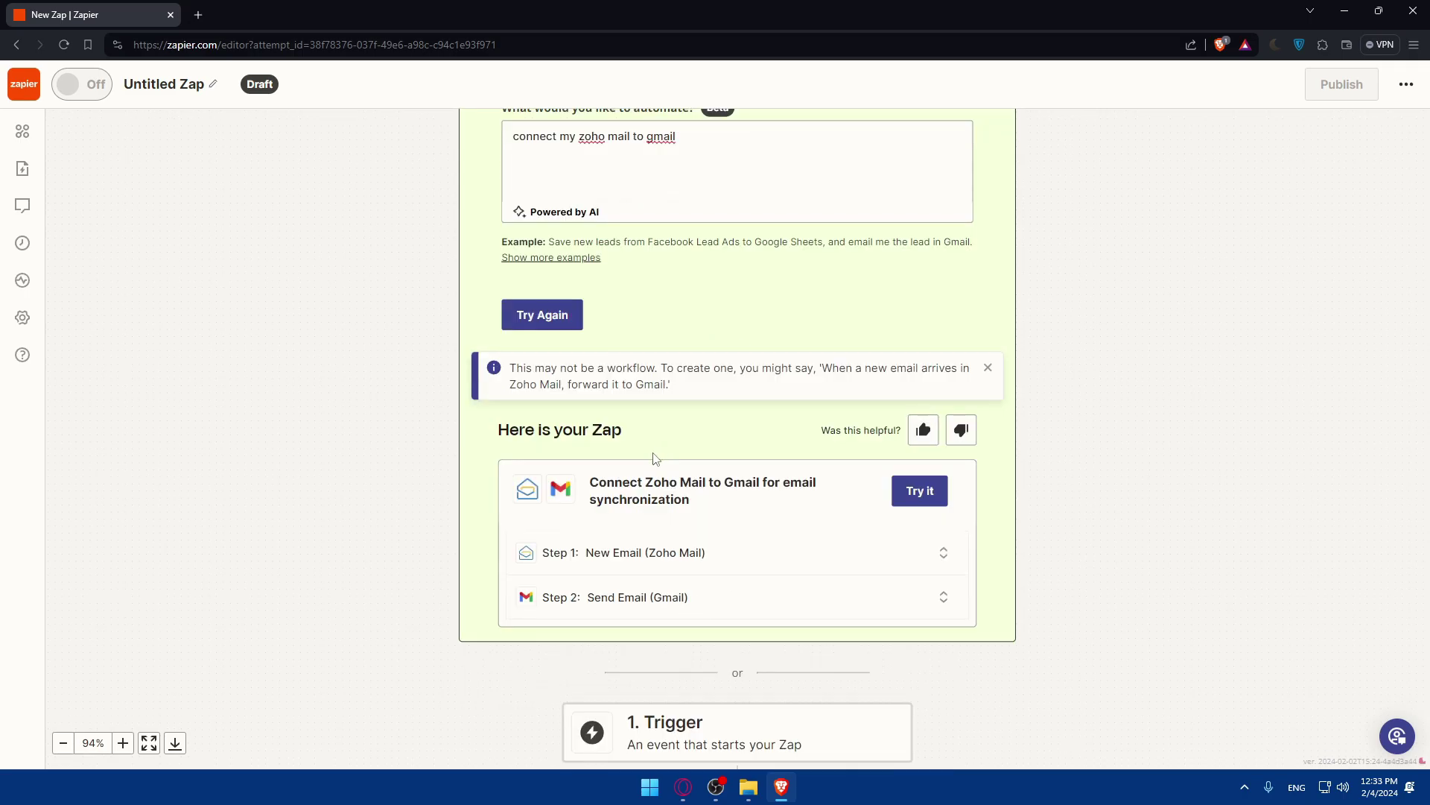
scroll(670, 474, "up", 1)
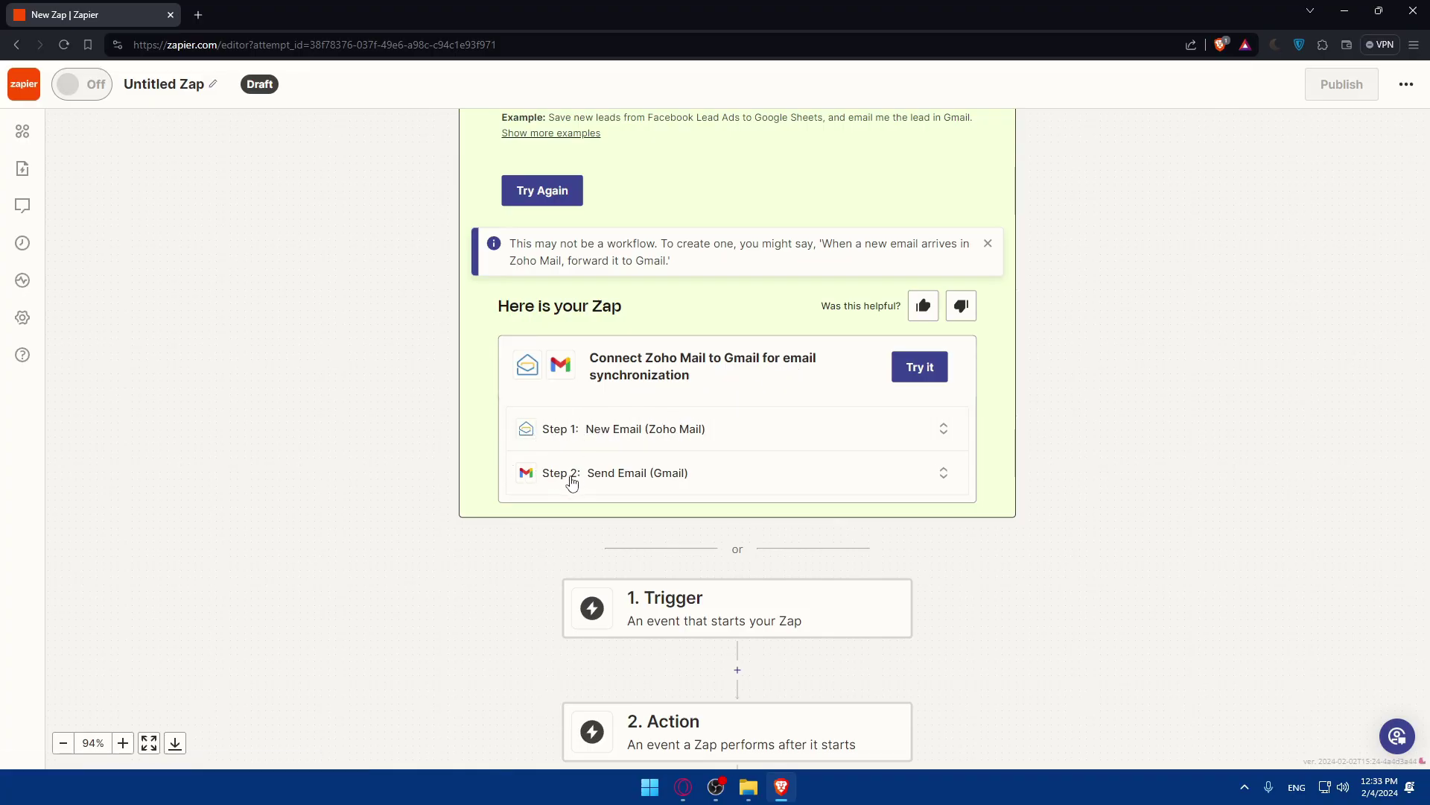
left_click(918, 368)
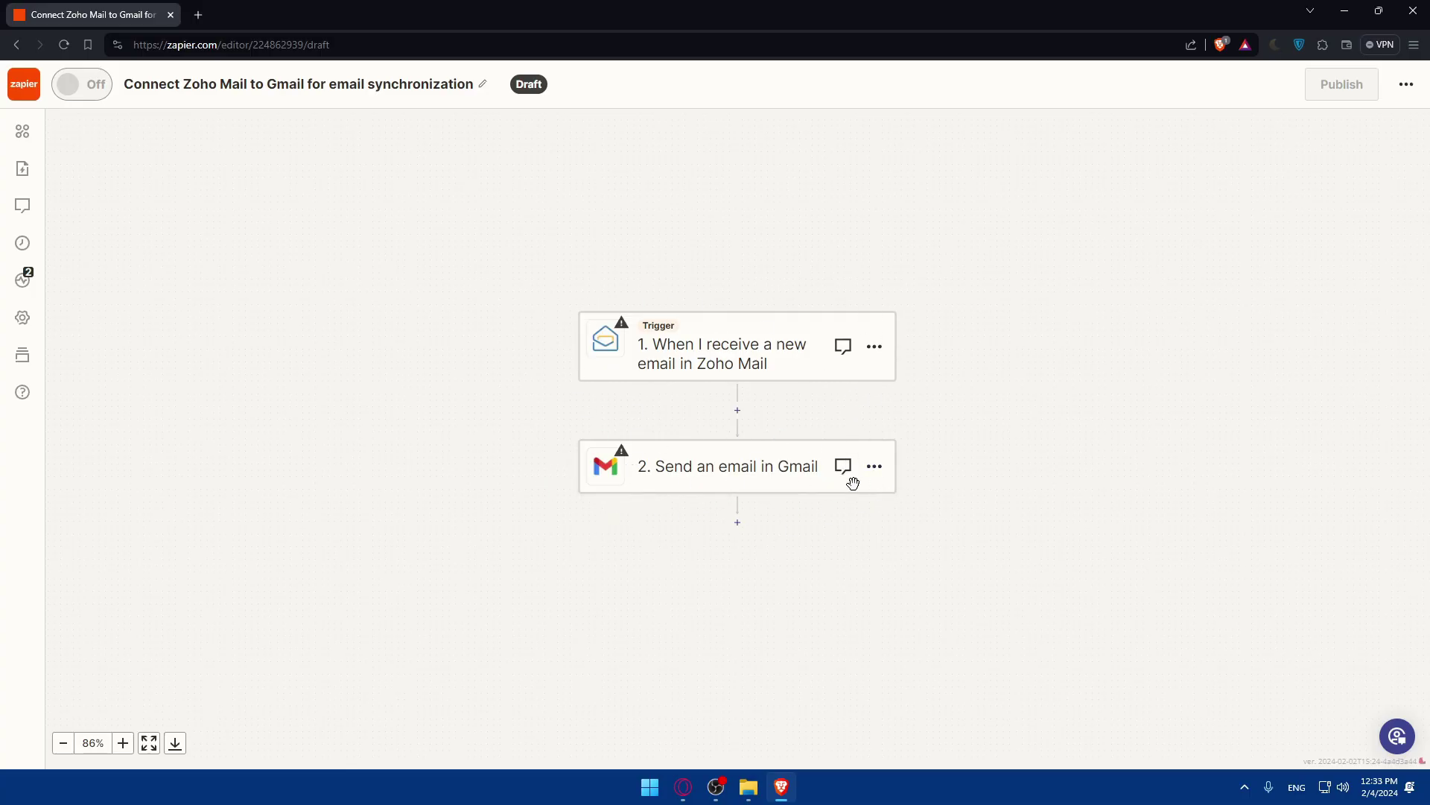
Step: Keep the Zoho Mail trigger on New Email and choose Change to replace its app
scroll(734, 485, "up", 1)
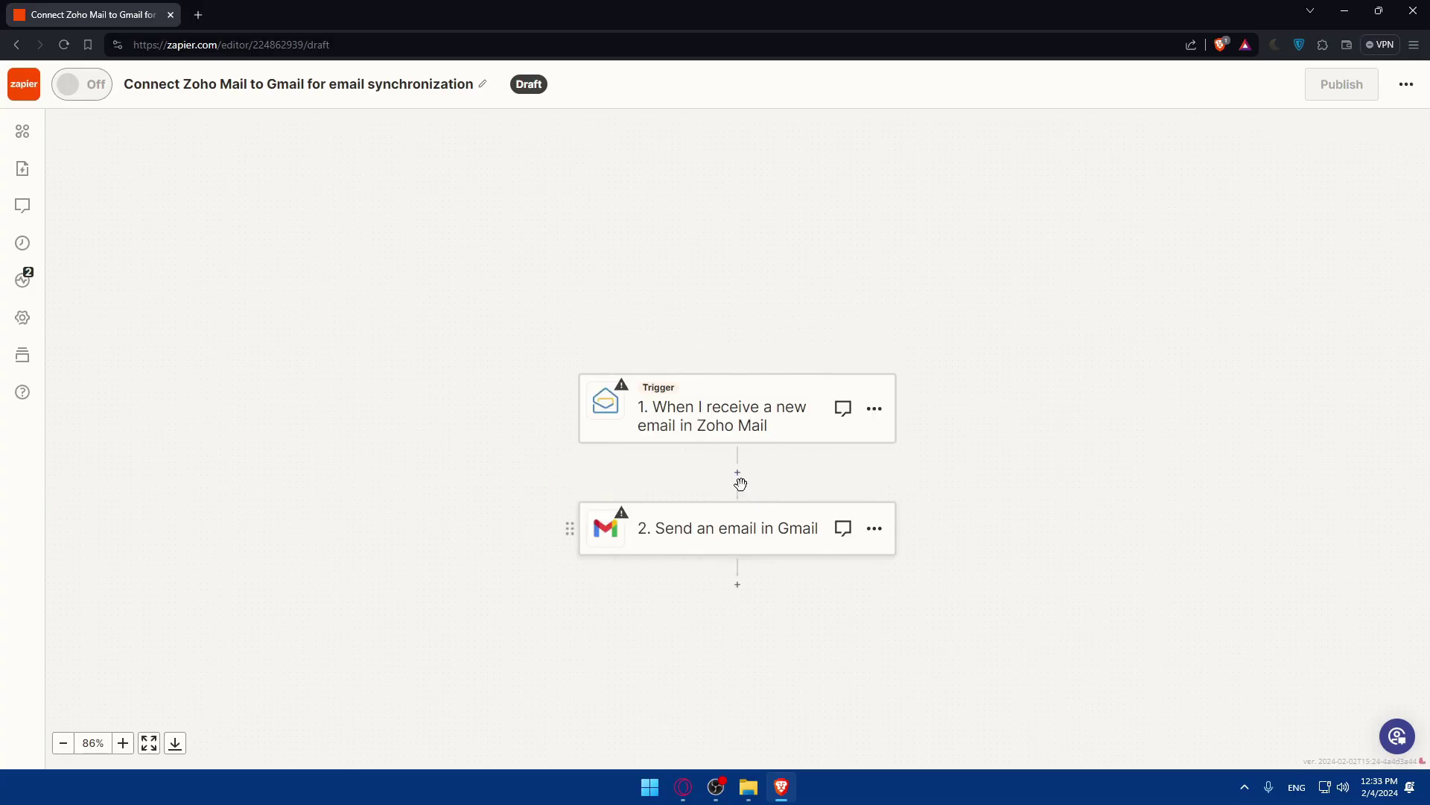
scroll(745, 466, "up", 3)
scroll(734, 459, "down", 3)
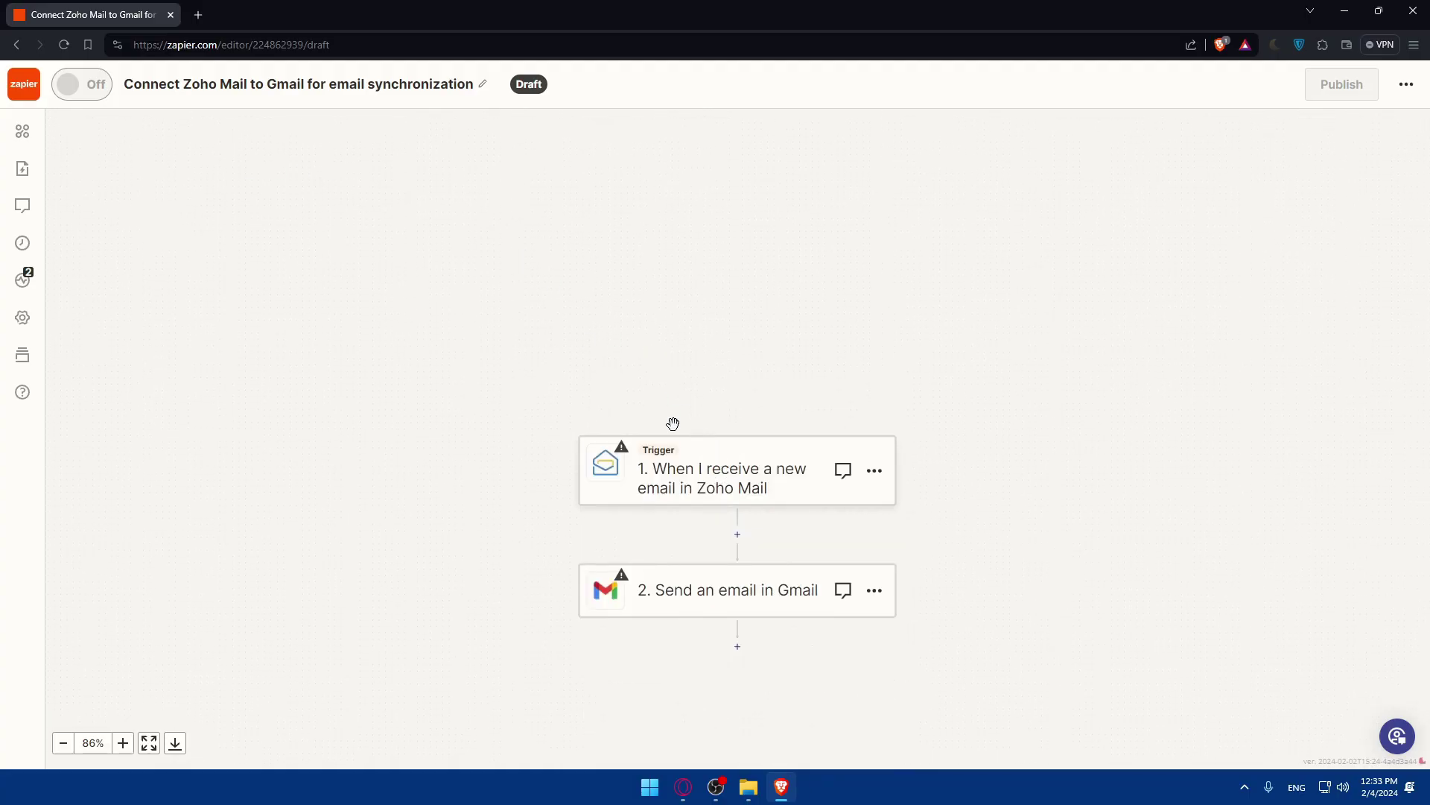
left_click(767, 472)
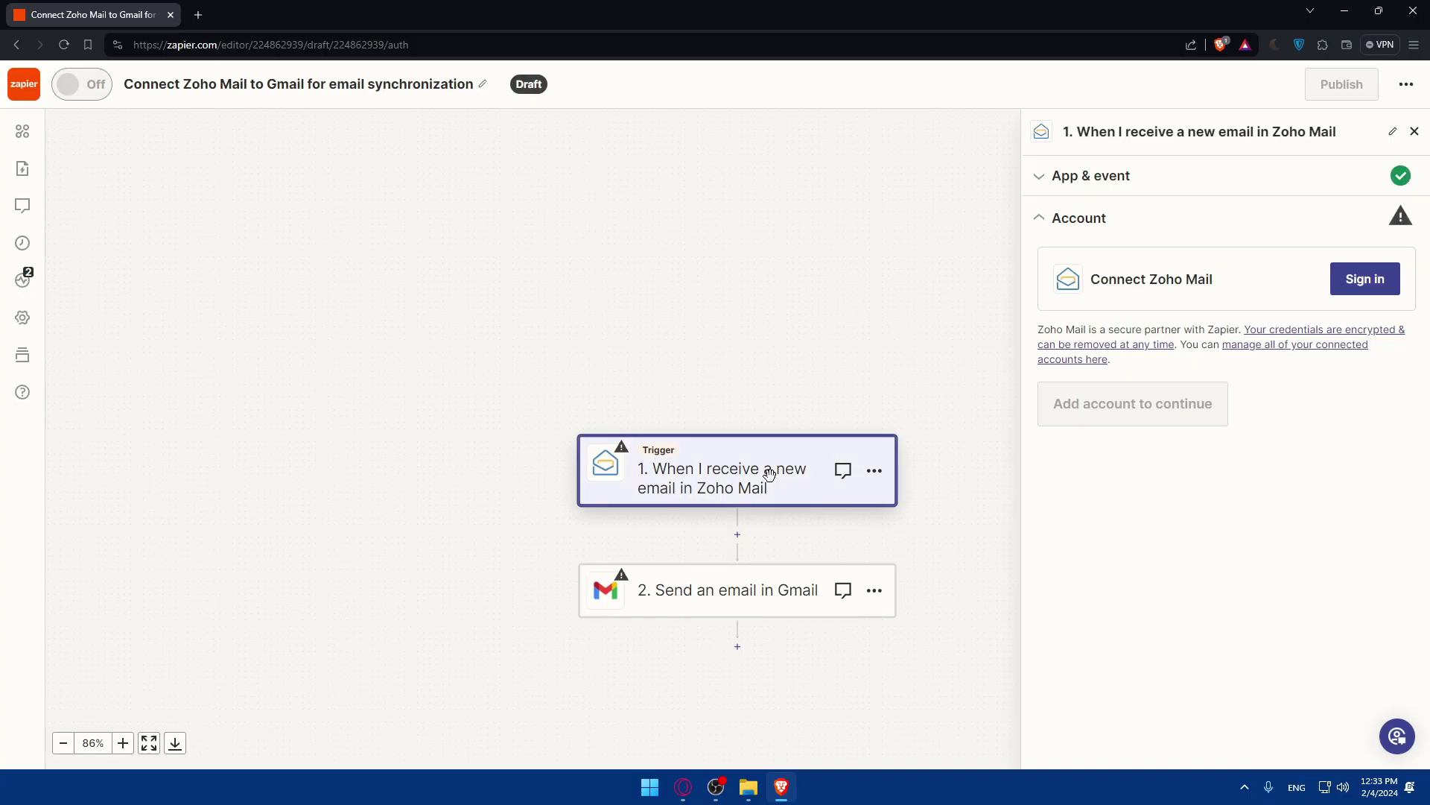
left_click(1128, 185)
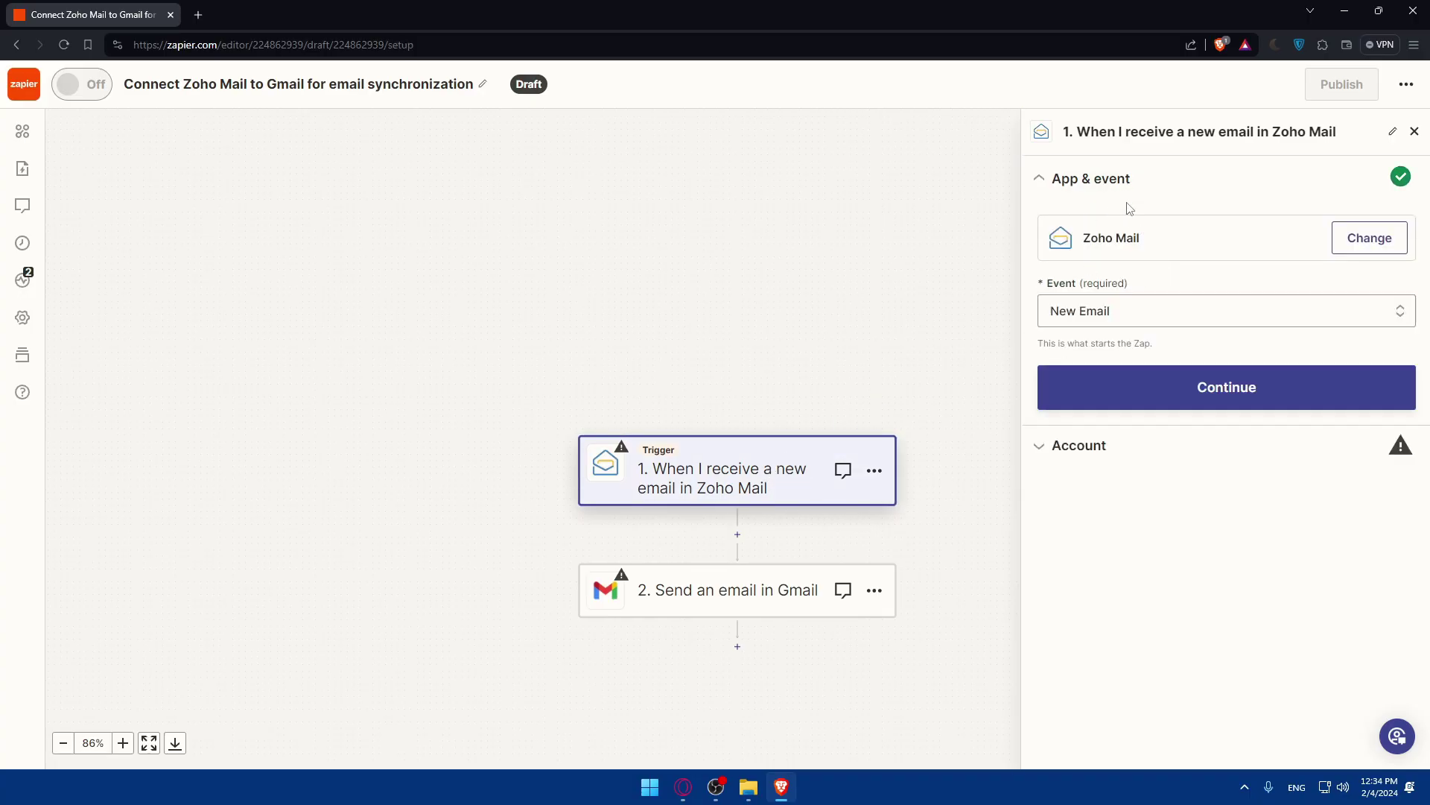
left_click(1139, 308)
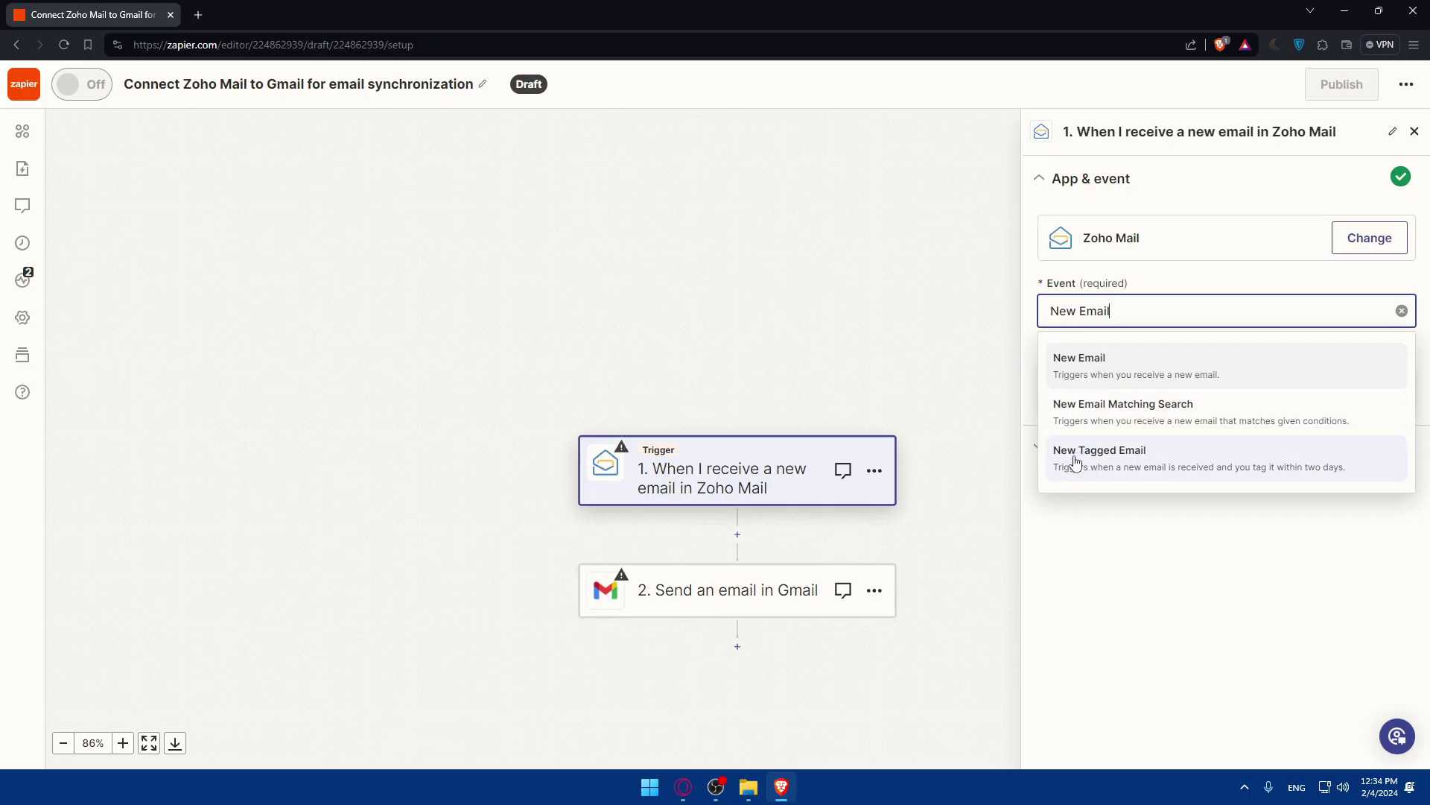
left_click(1143, 514)
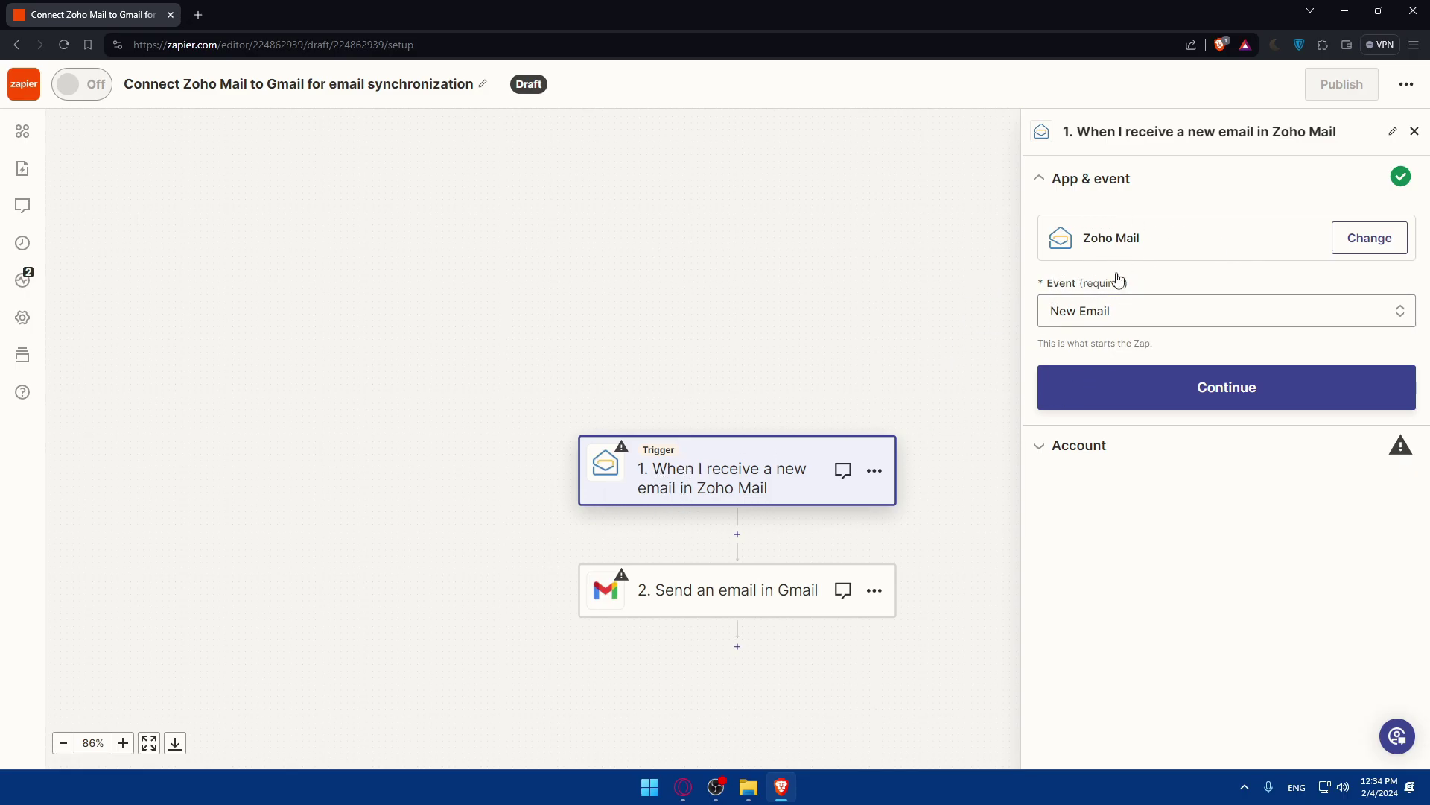
left_click(1363, 237)
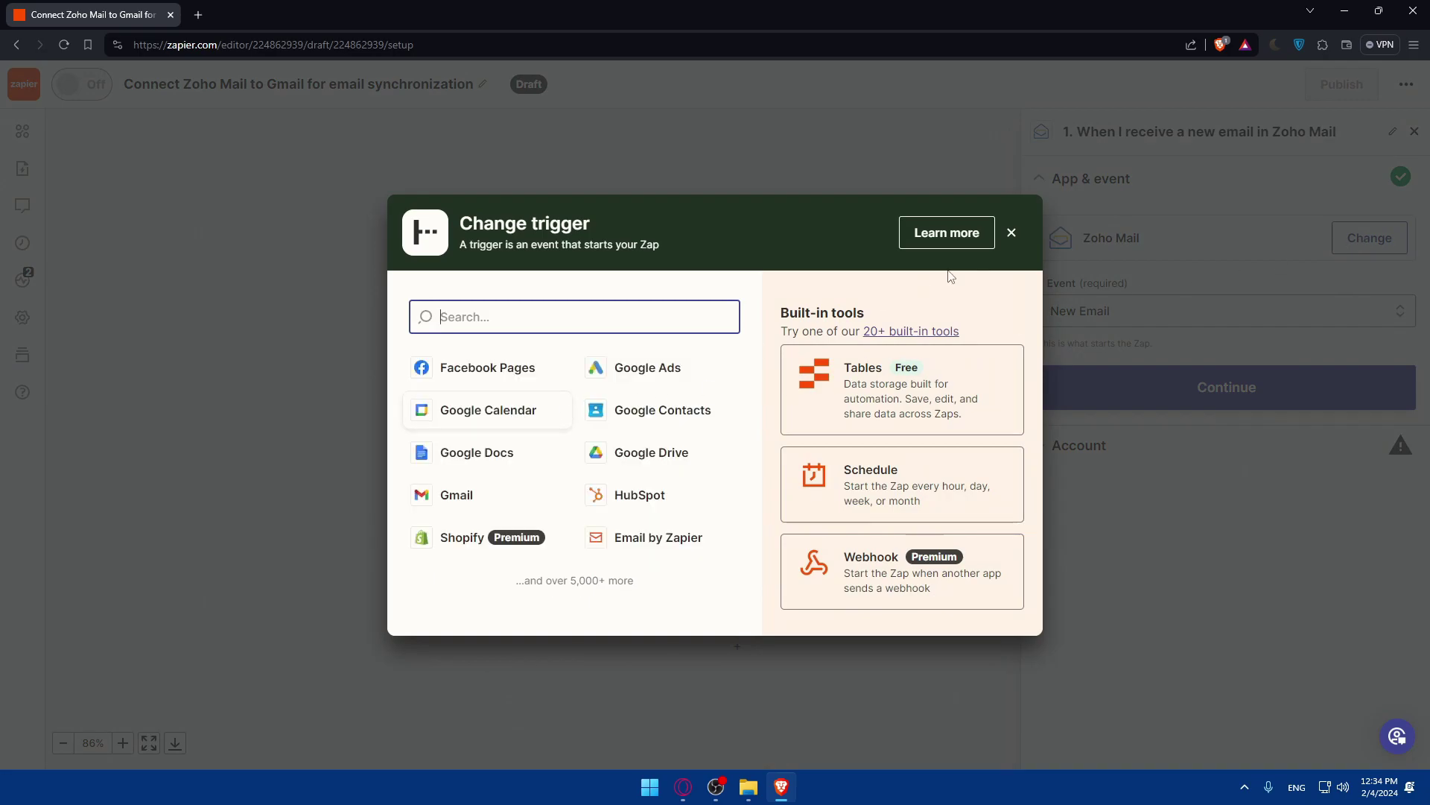
Step: Make Gmail the trigger app and switch the action step's app to Zoho Mail
left_click(441, 497)
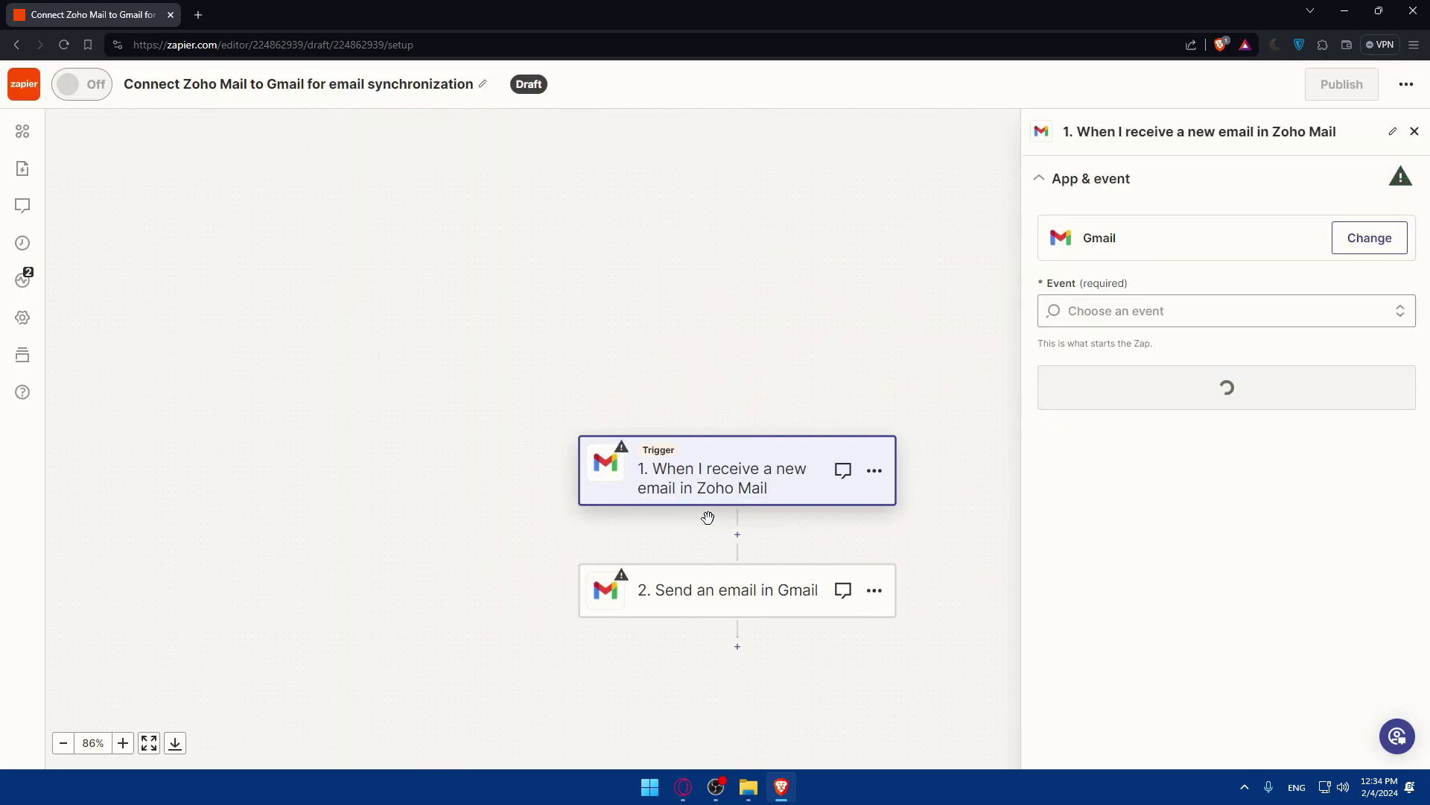
left_click(737, 600)
left_click(1234, 193)
left_click(1339, 244)
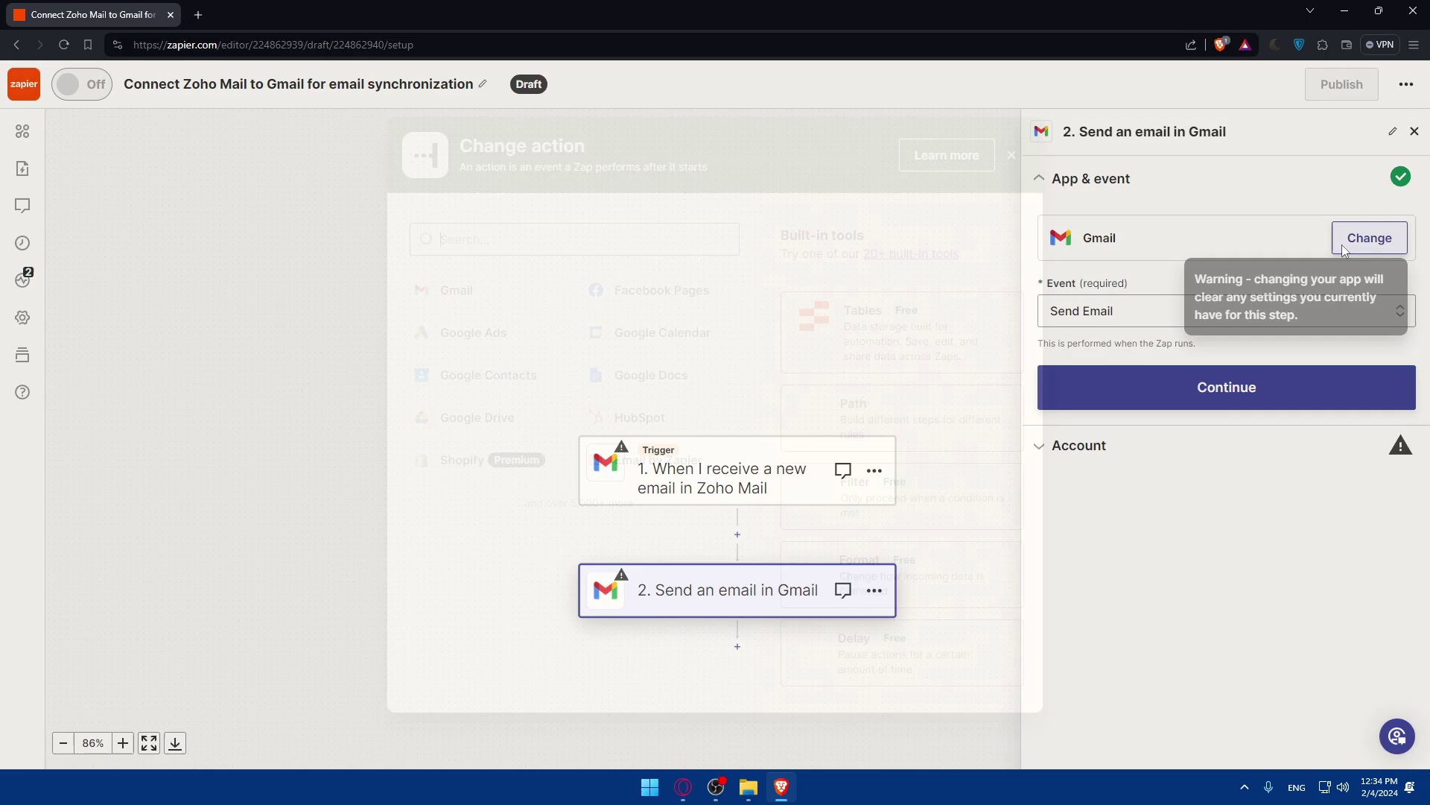
type("zoho")
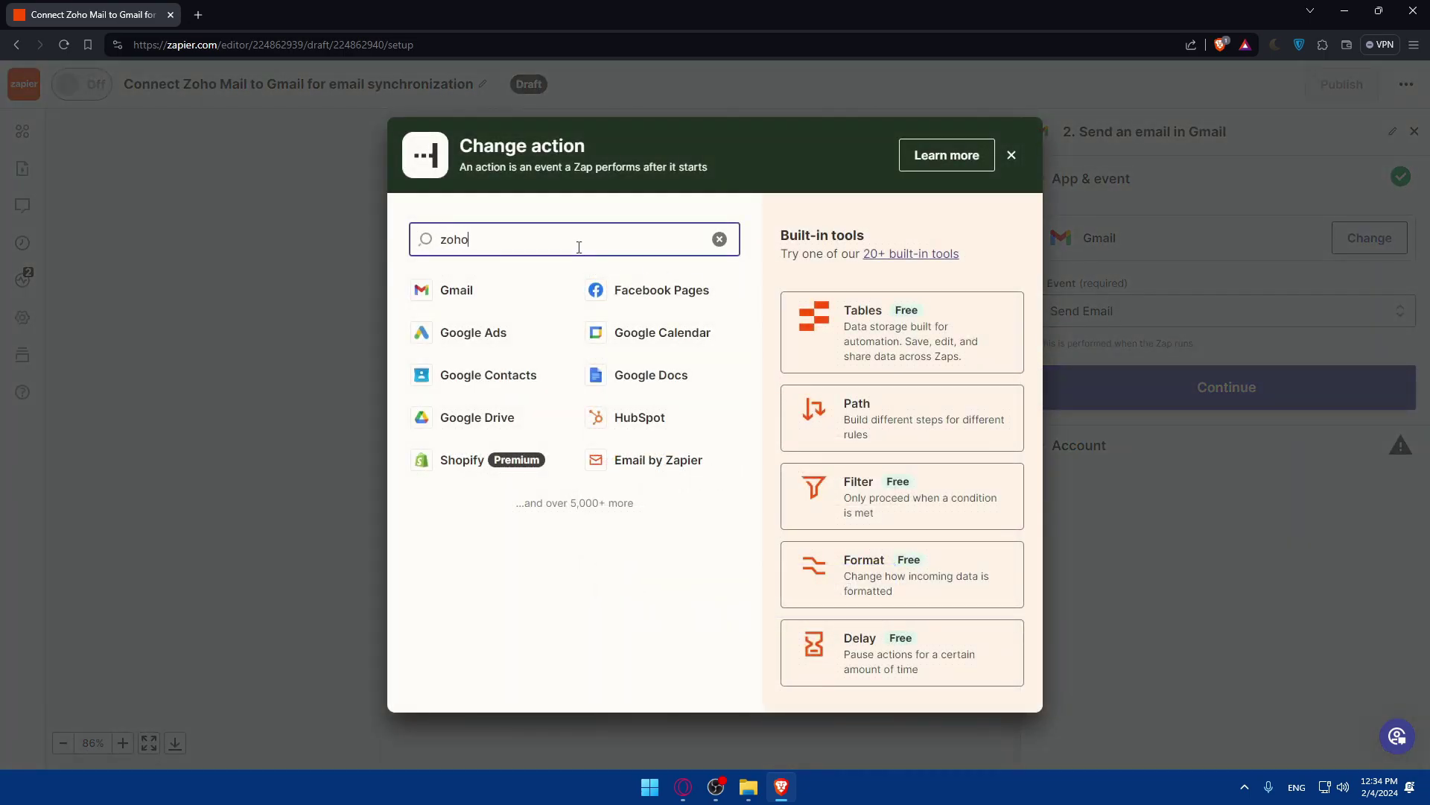
left_click(480, 341)
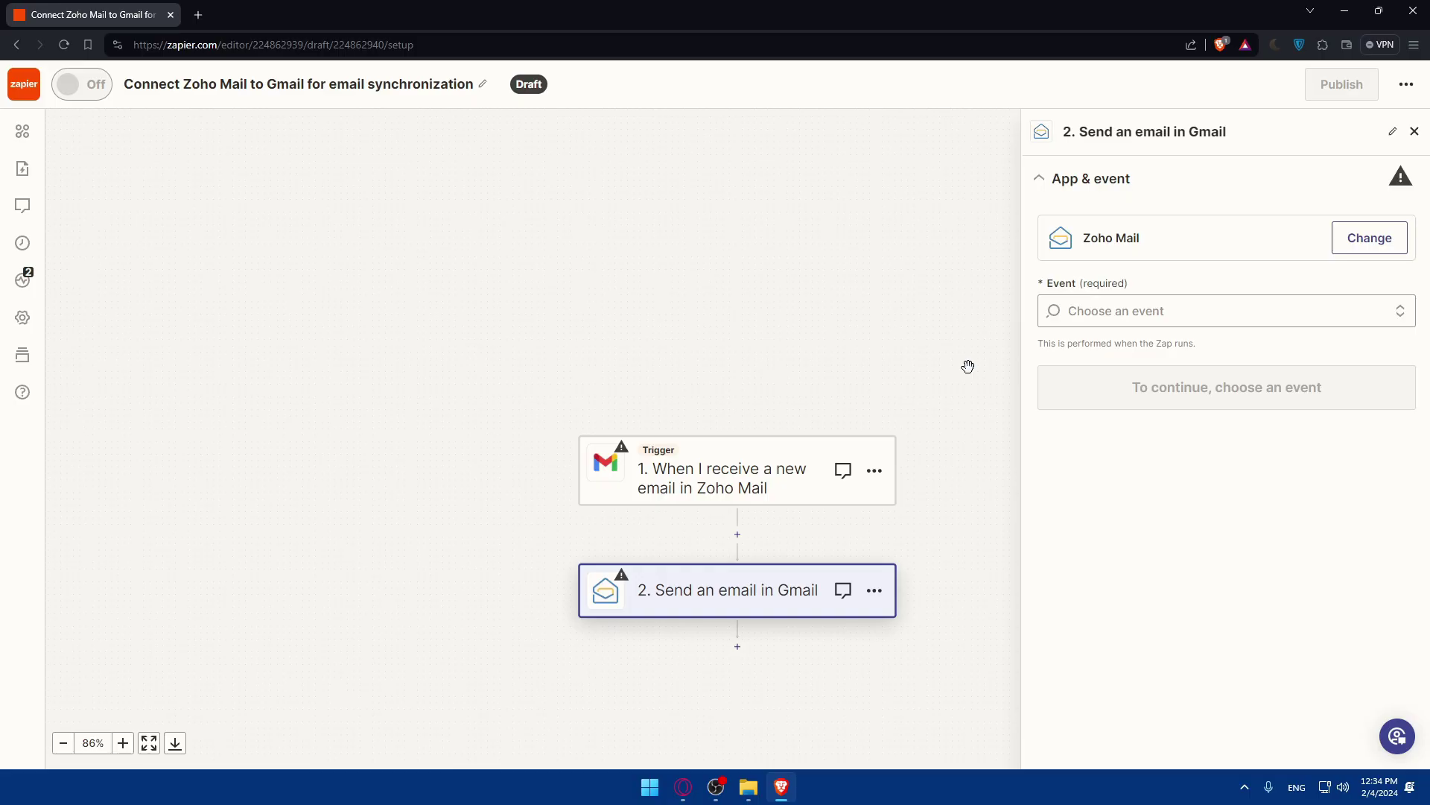
Step: Set the Gmail trigger event to New Email and list Zoho Mail's available actions
left_click(728, 480)
left_click(1138, 313)
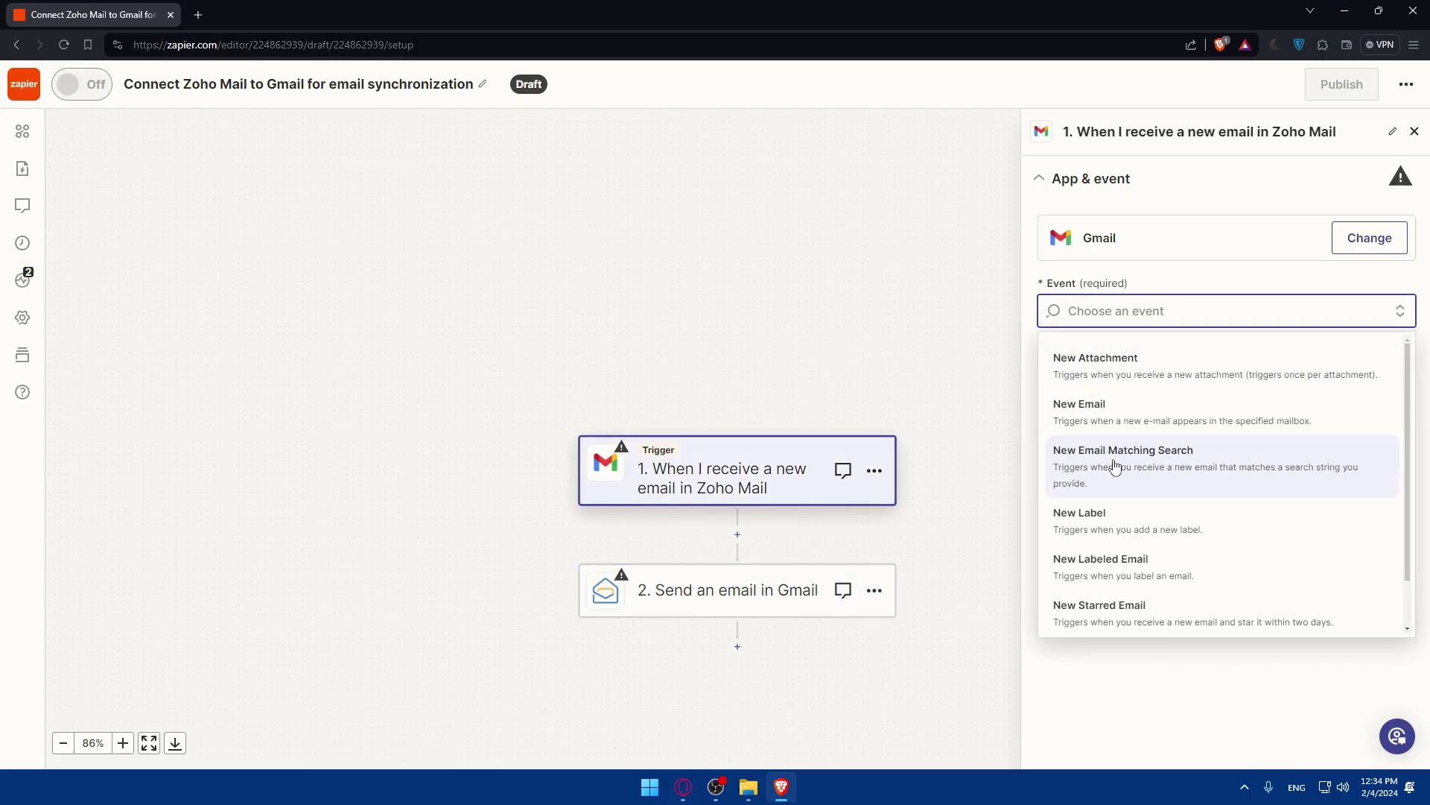
scroll(1110, 511, "down", 1)
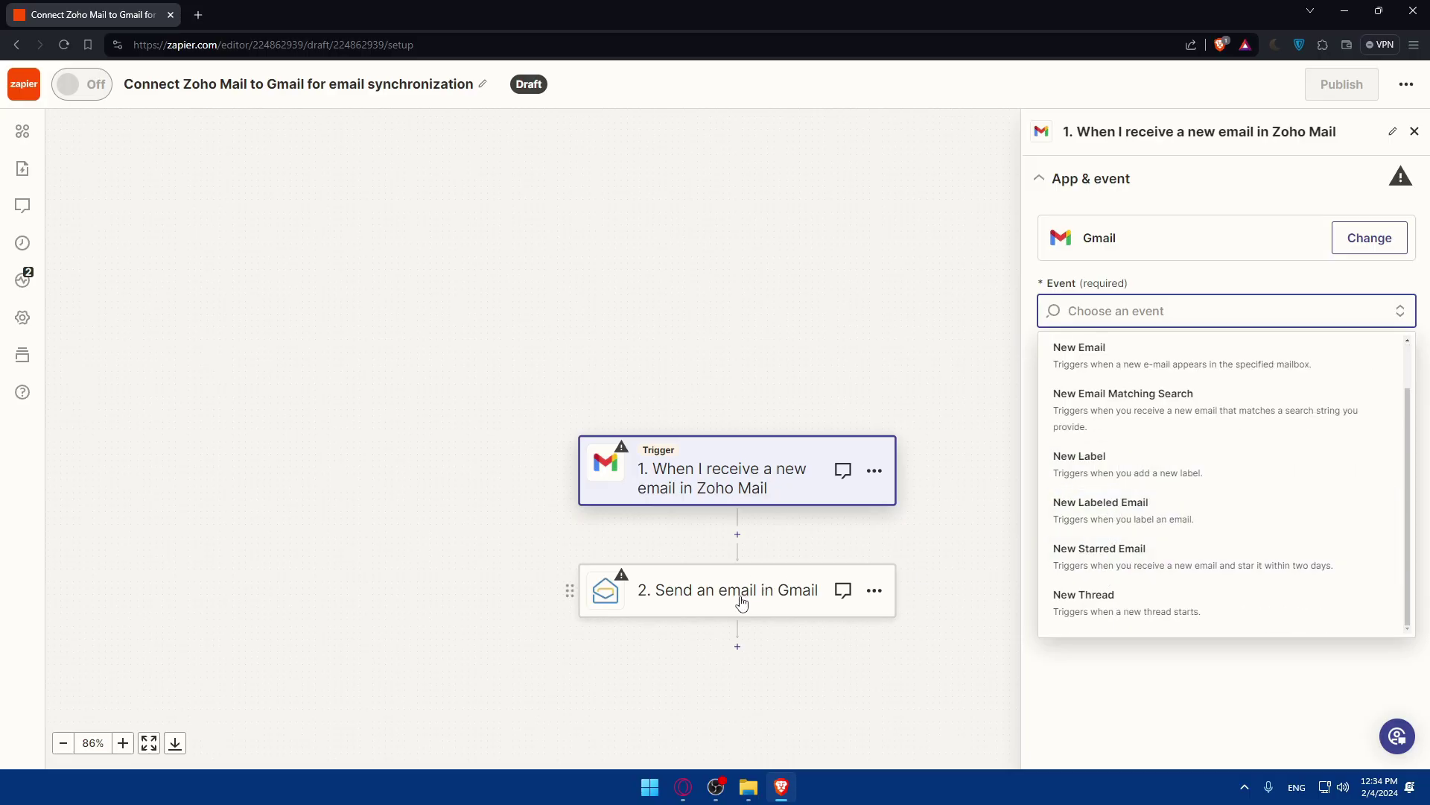
left_click(661, 600)
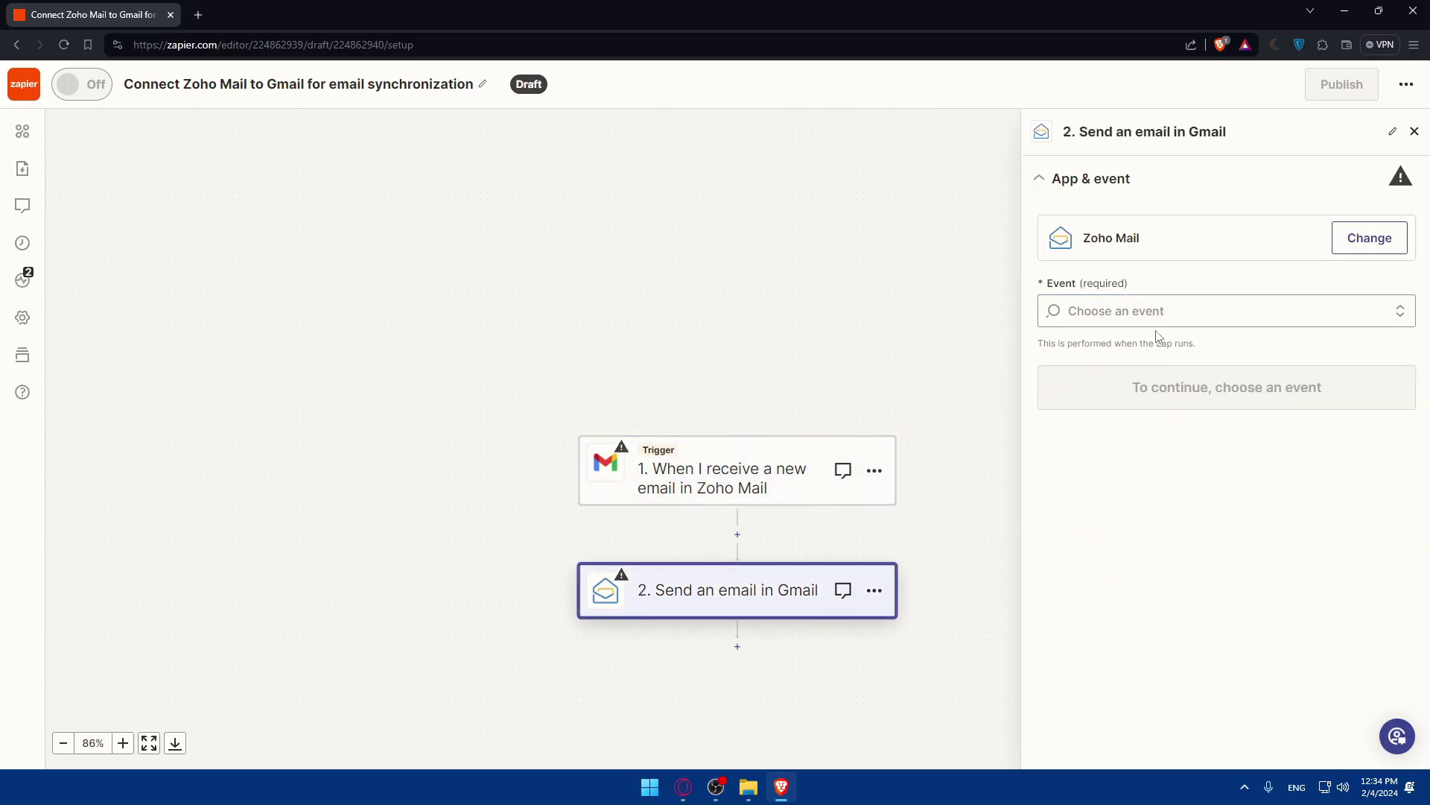
left_click(1139, 311)
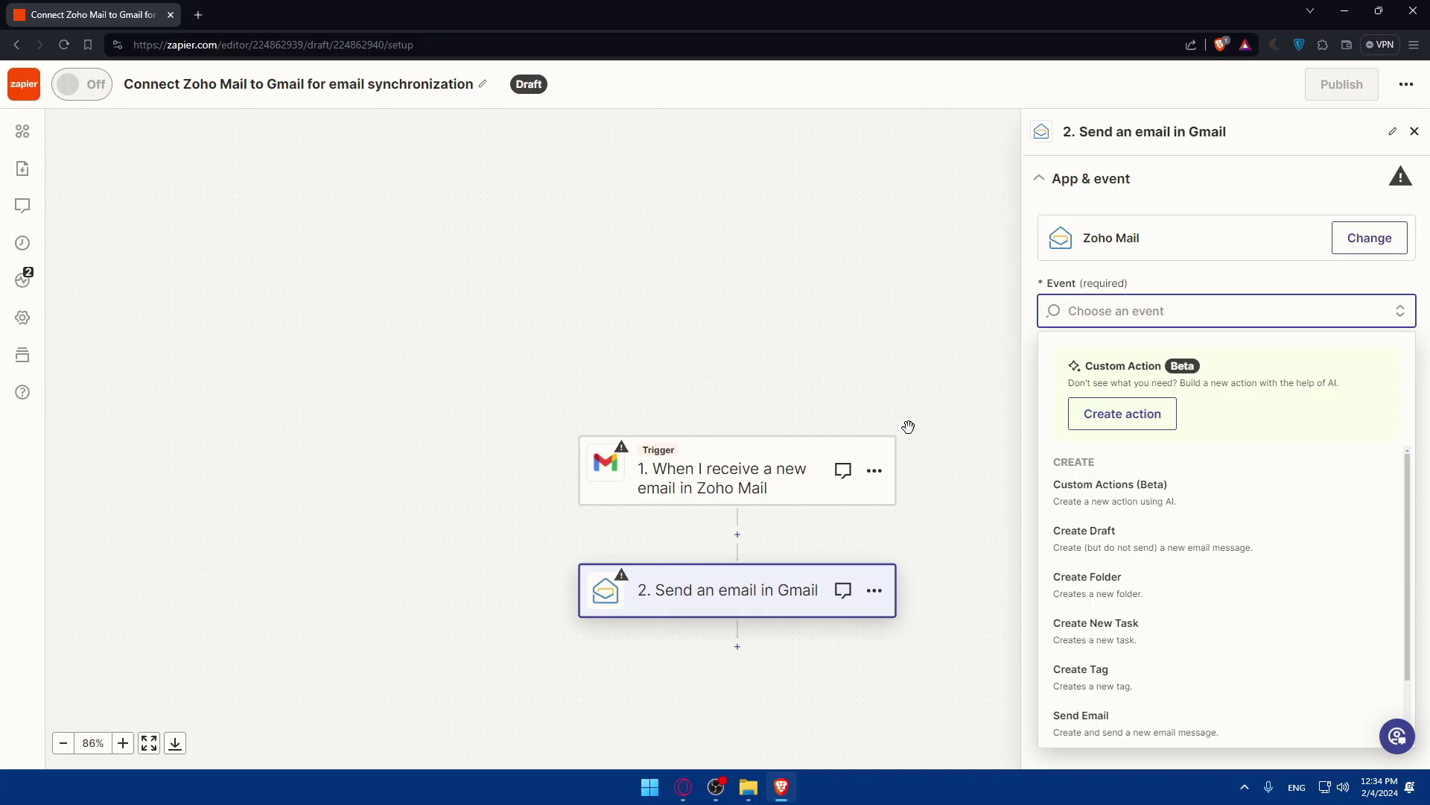
left_click(890, 444)
left_click(1107, 310)
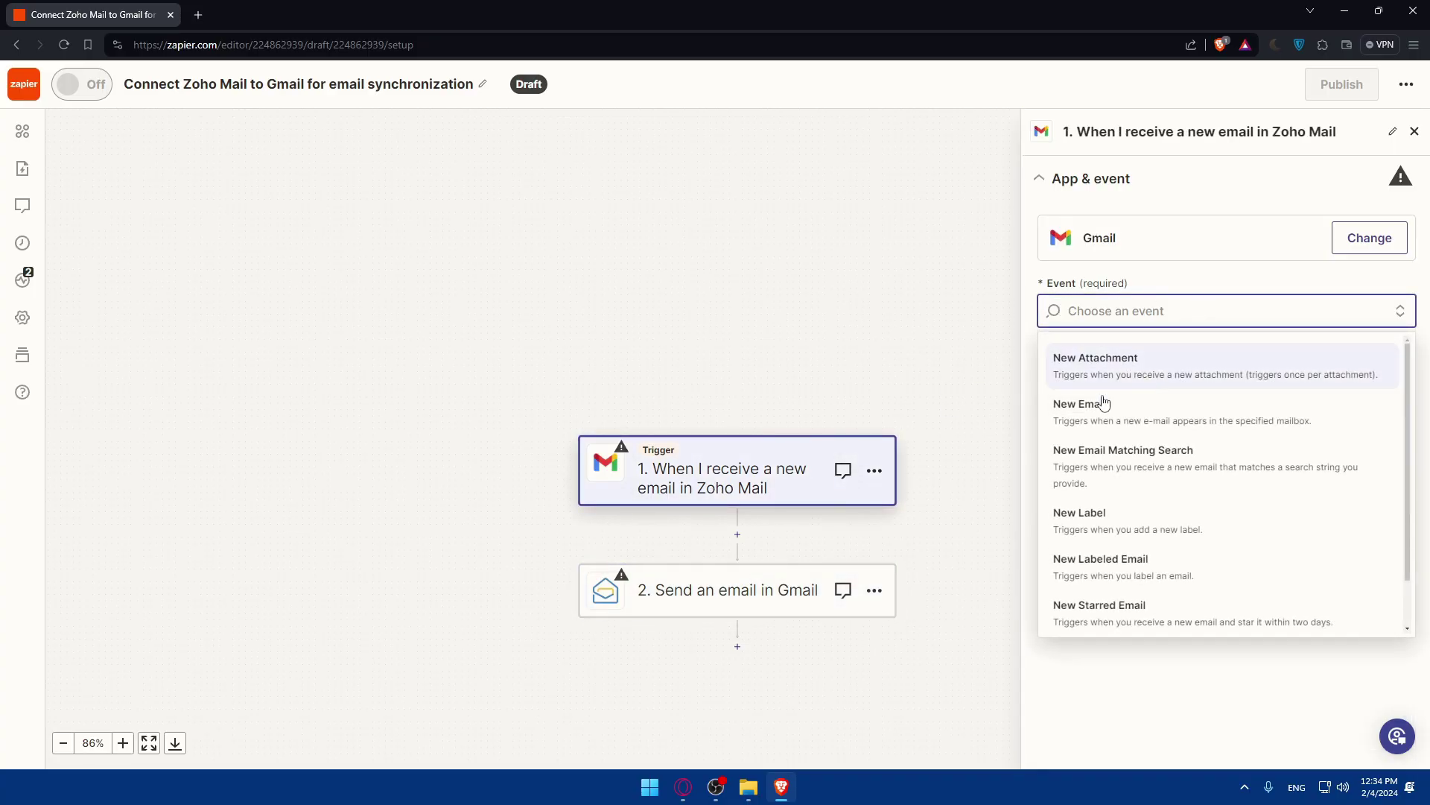
left_click(1161, 410)
left_click(737, 607)
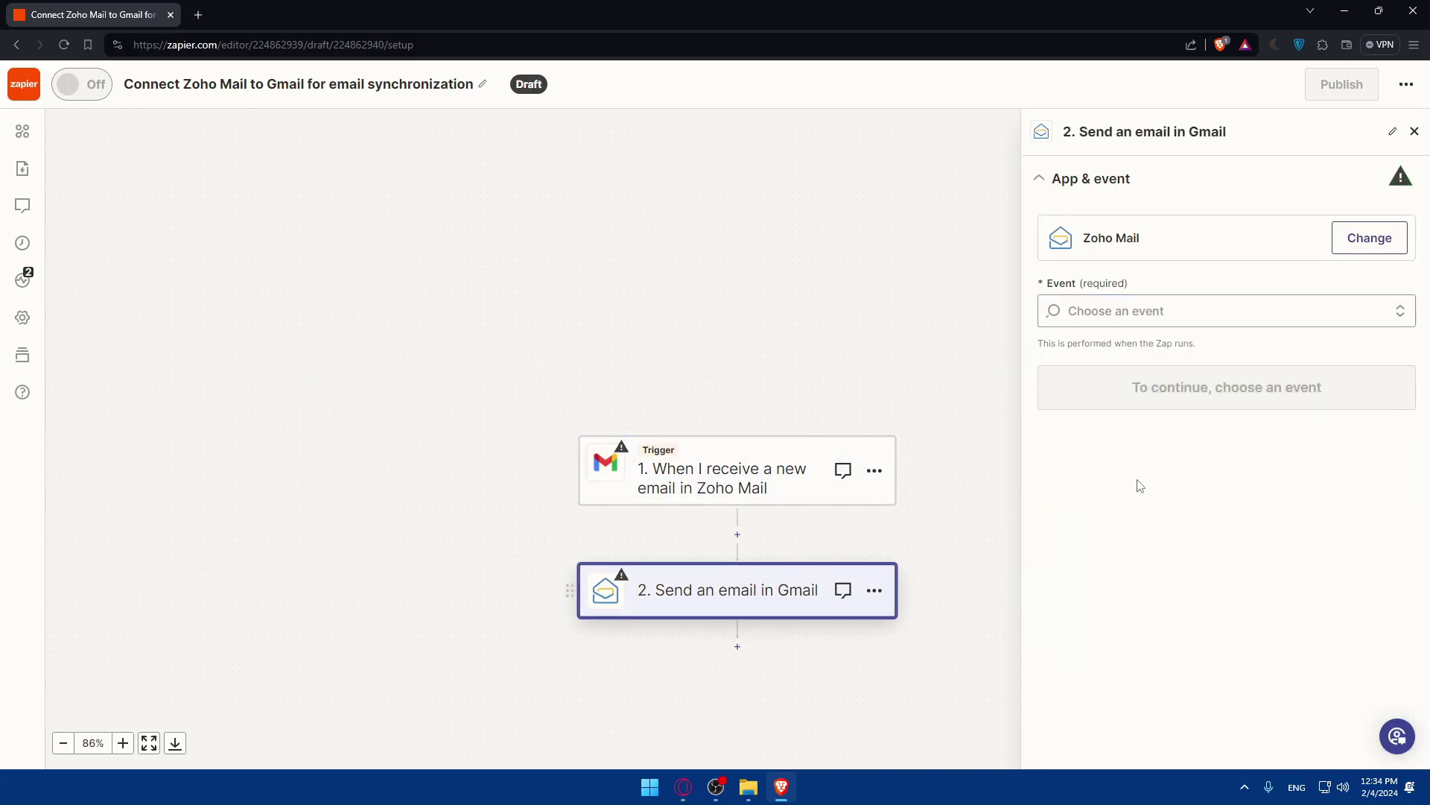
left_click(1160, 323)
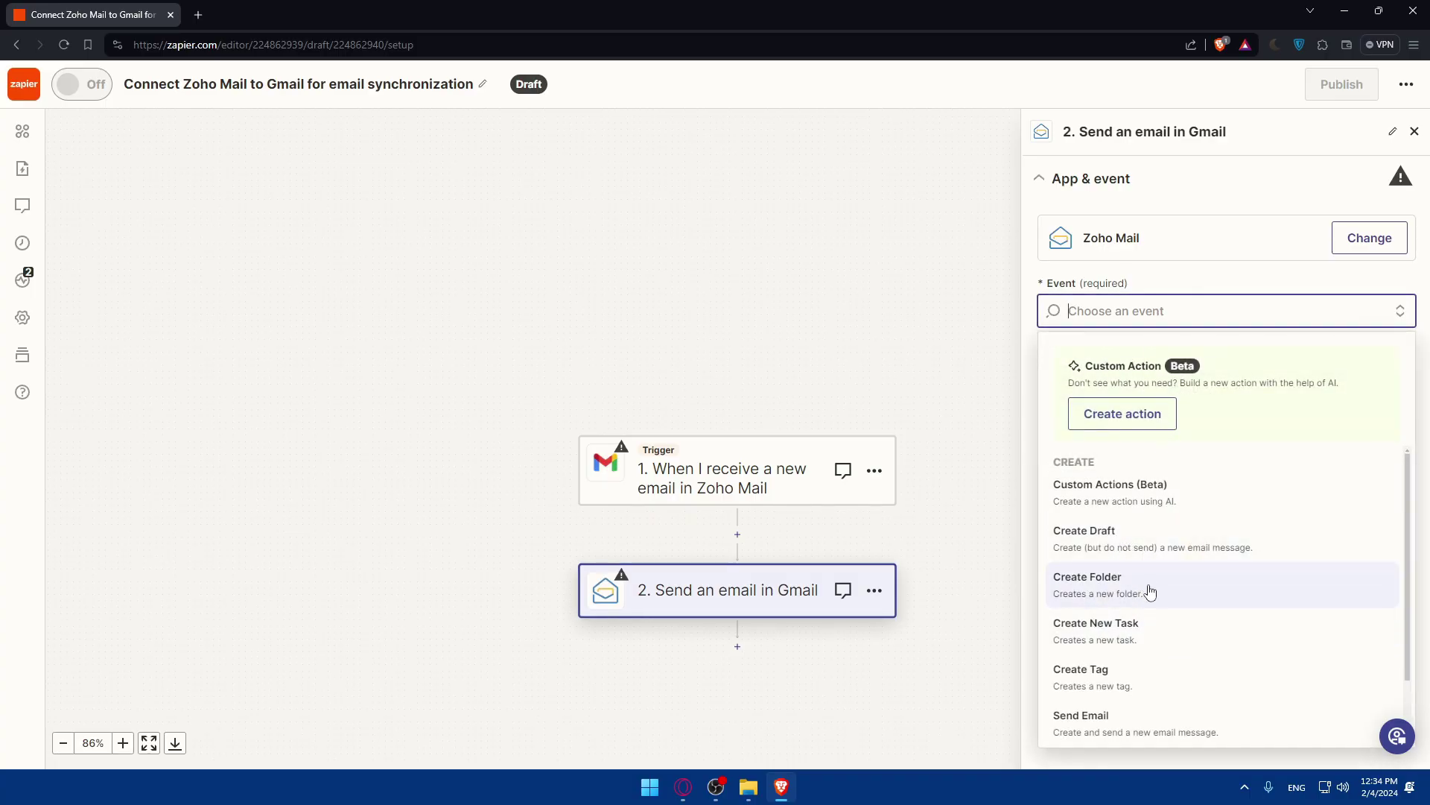
scroll(1154, 682, "down", 1)
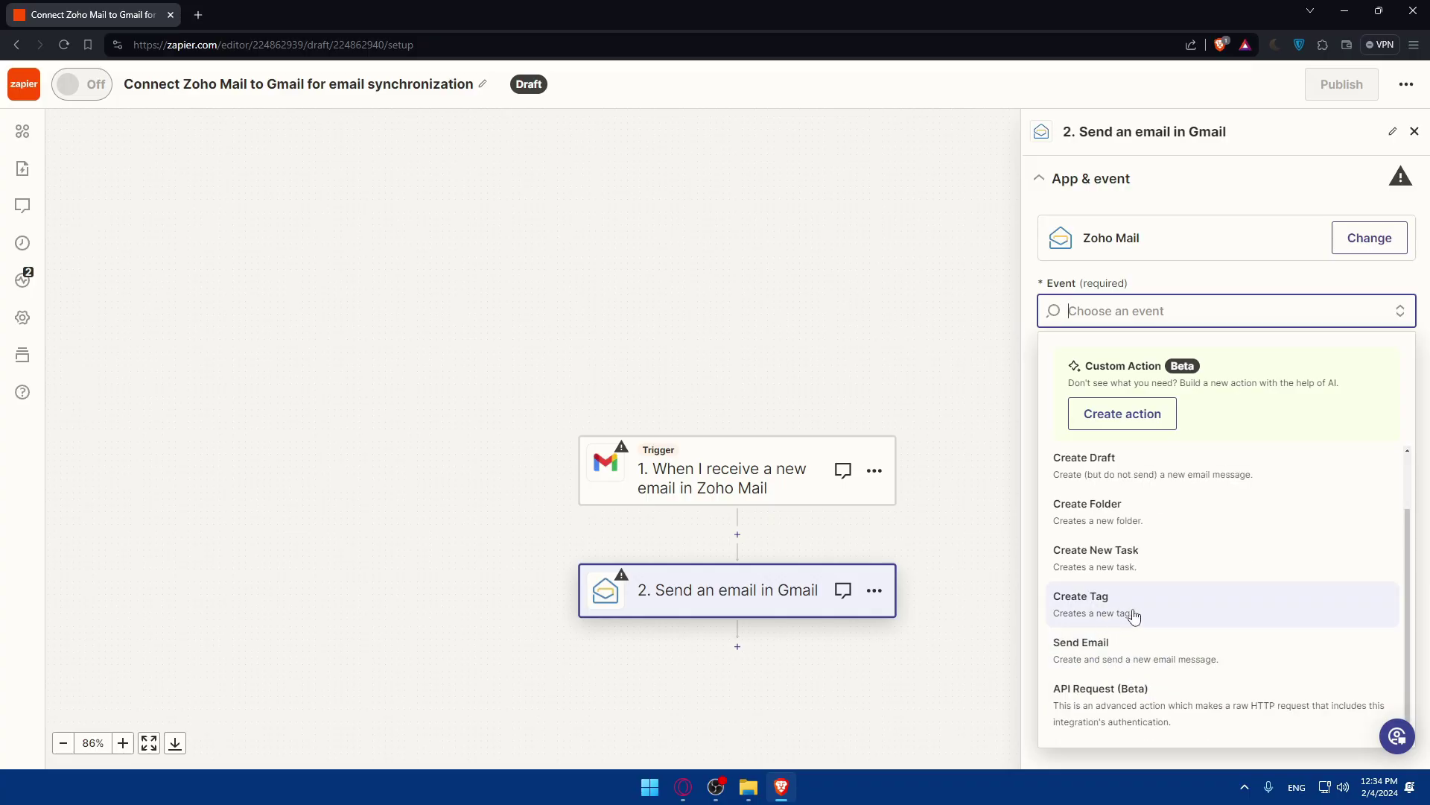
scroll(1124, 658, "up", 1)
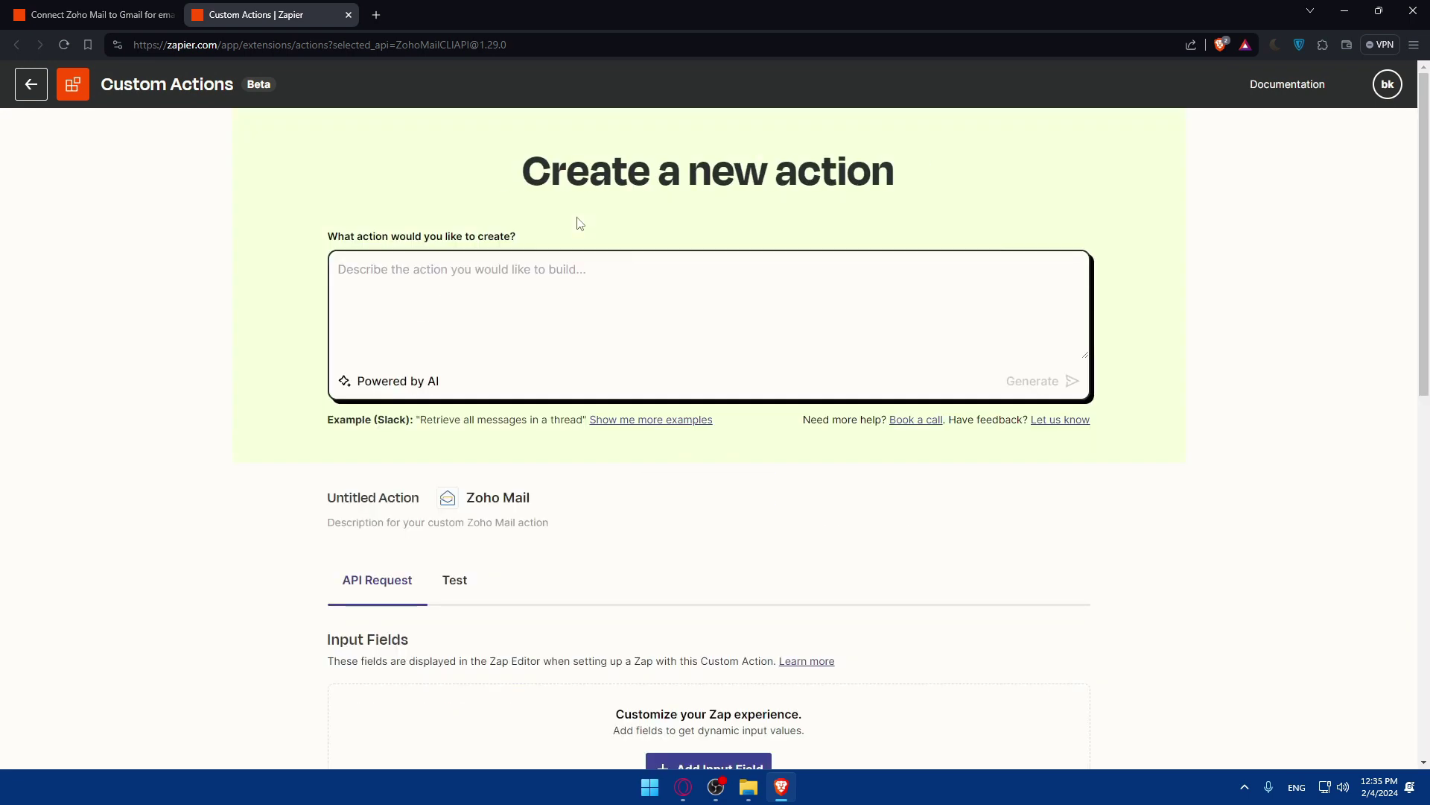
scroll(580, 224, "down", 10)
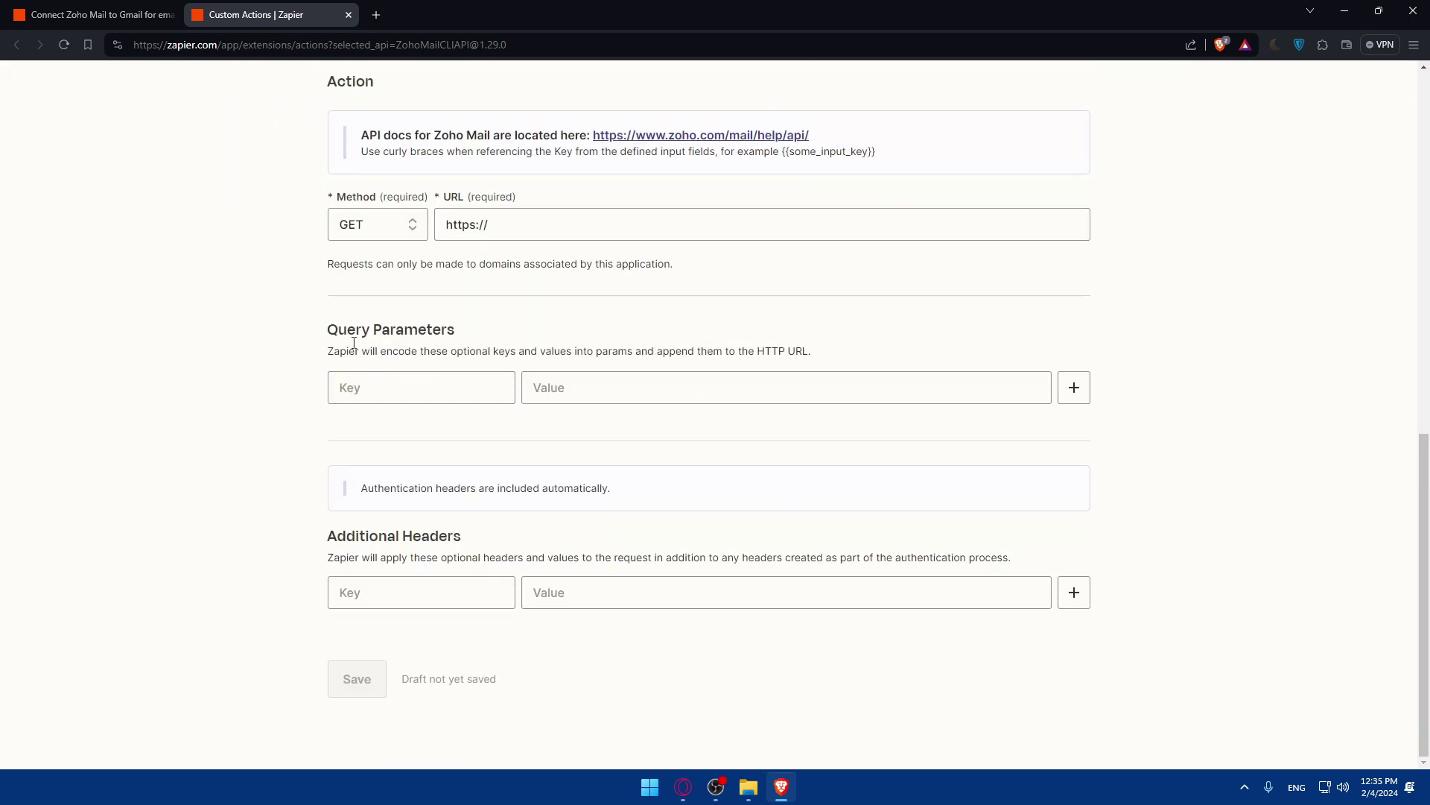
scroll(354, 343, "up", 2)
left_click(477, 345)
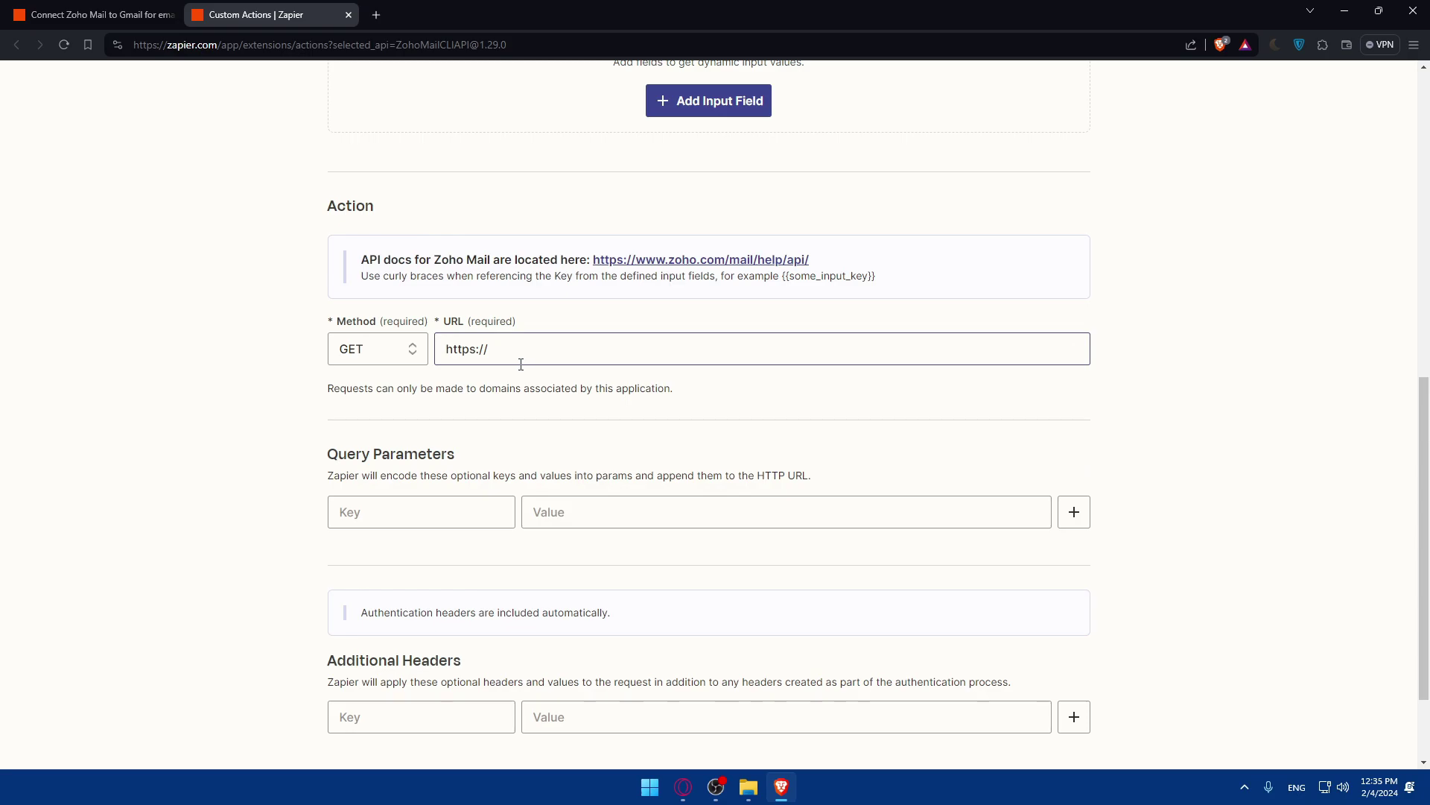
scroll(298, 336, "down", 2)
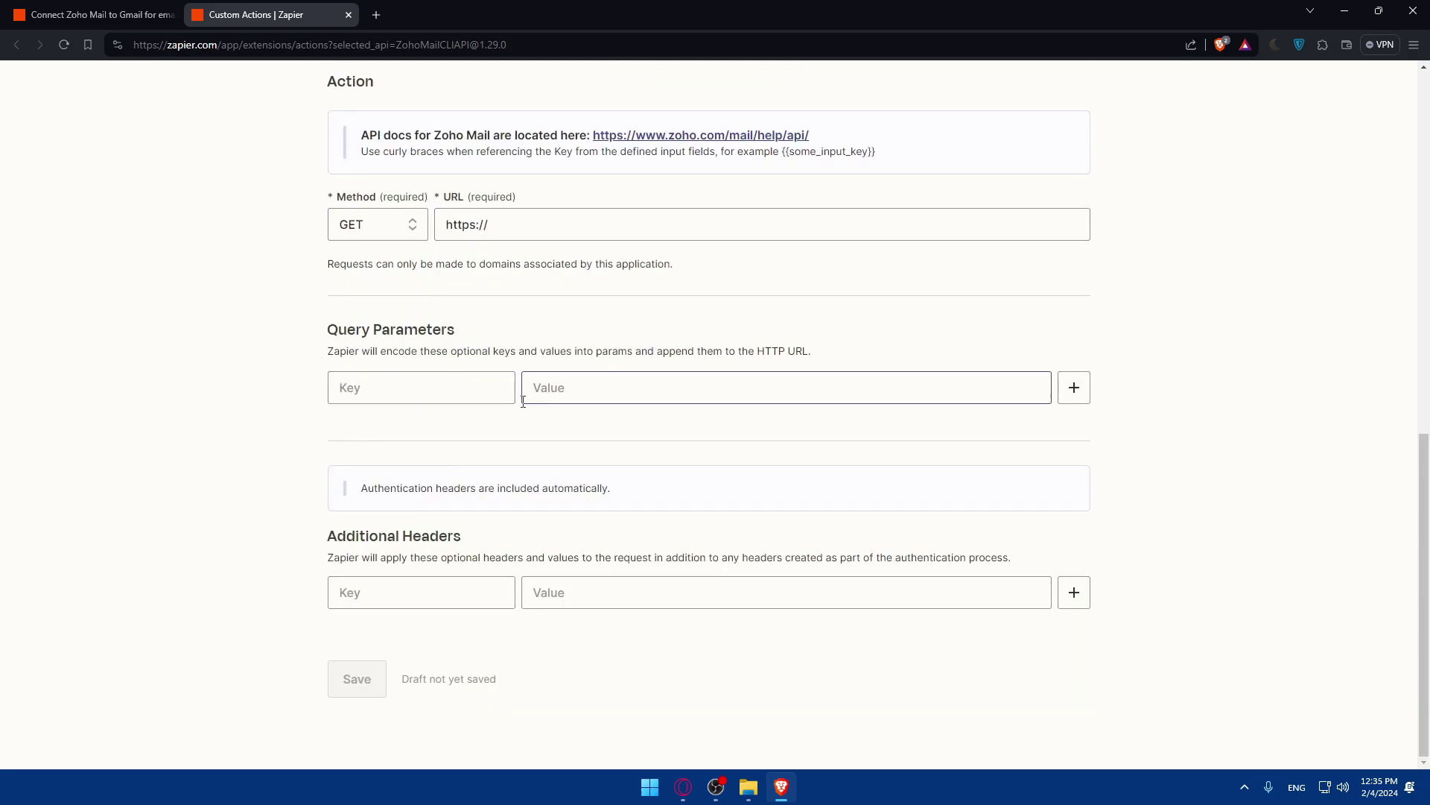
scroll(391, 427, "up", 10)
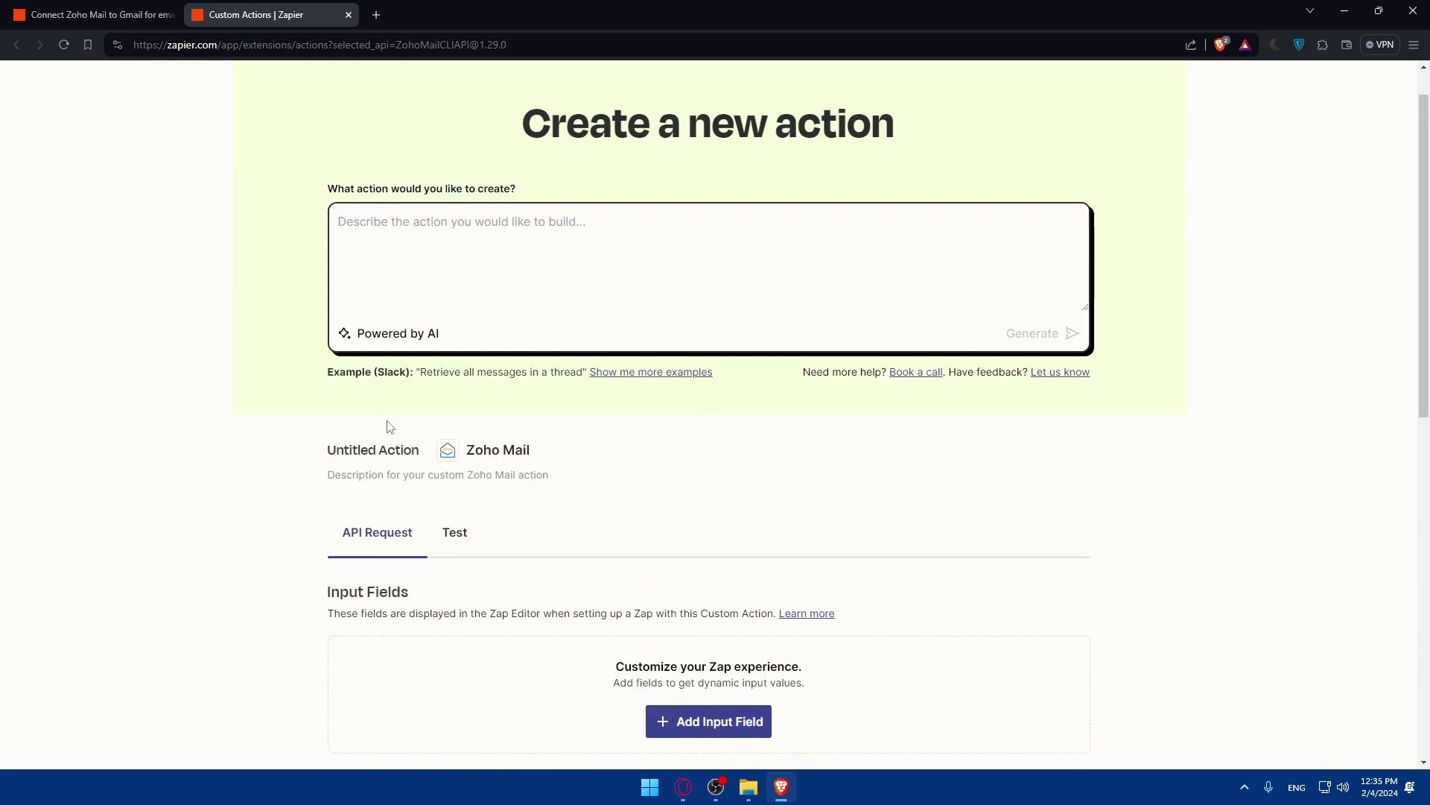
scroll(386, 426, "down", 10)
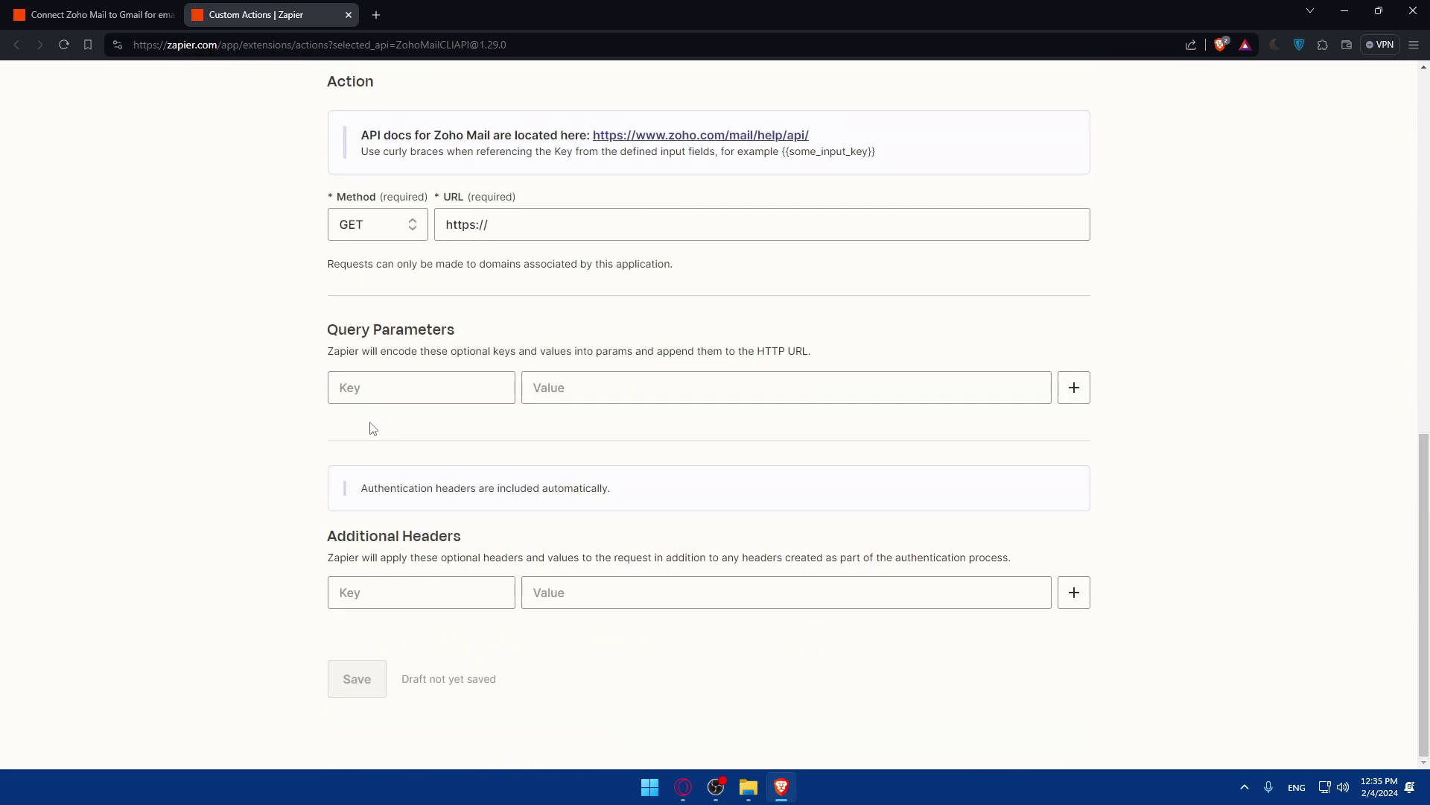
scroll(367, 424, "up", 10)
left_click(353, 15)
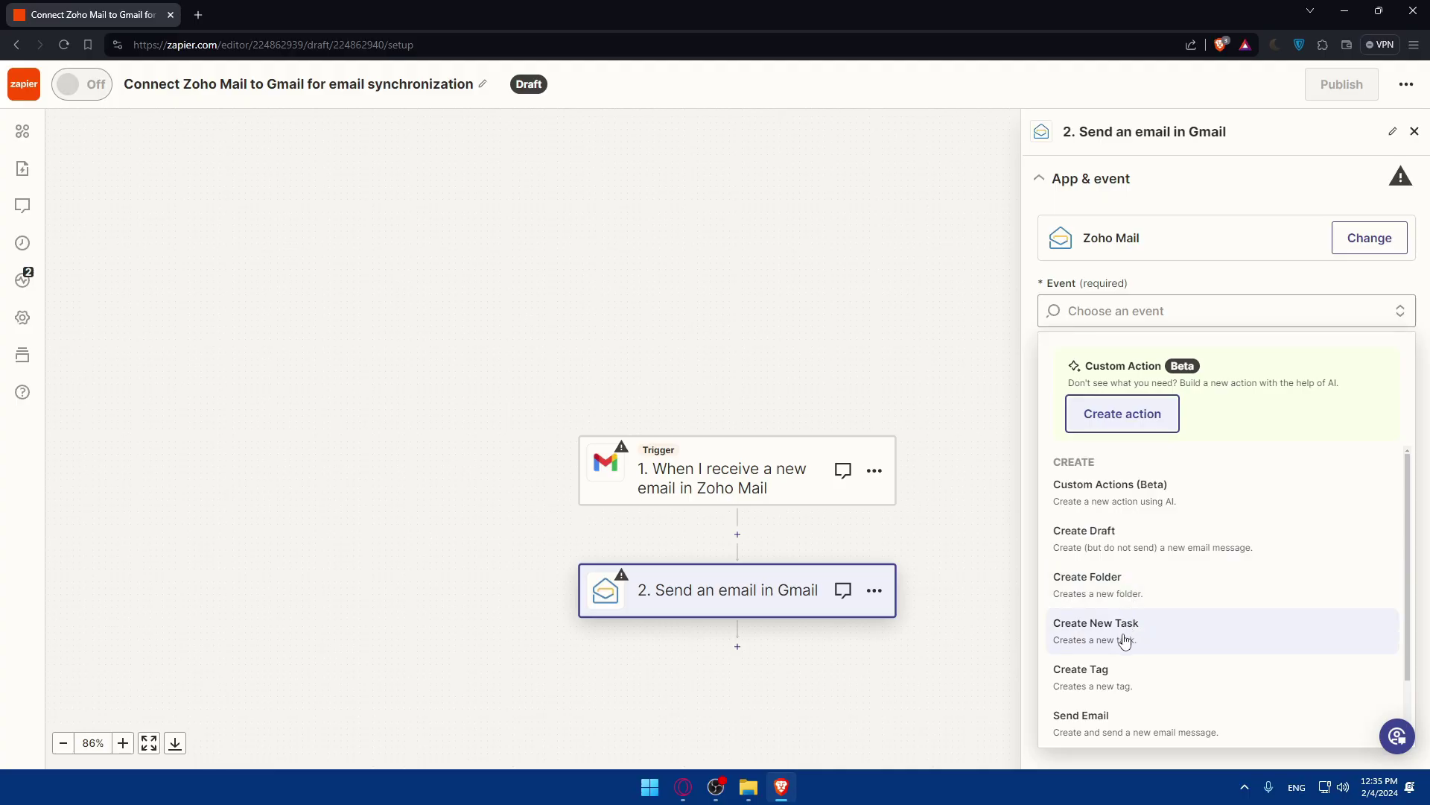
Step: Set the Zoho Mail action to Create Folder and connect a Google account to the Gmail trigger
left_click(1103, 585)
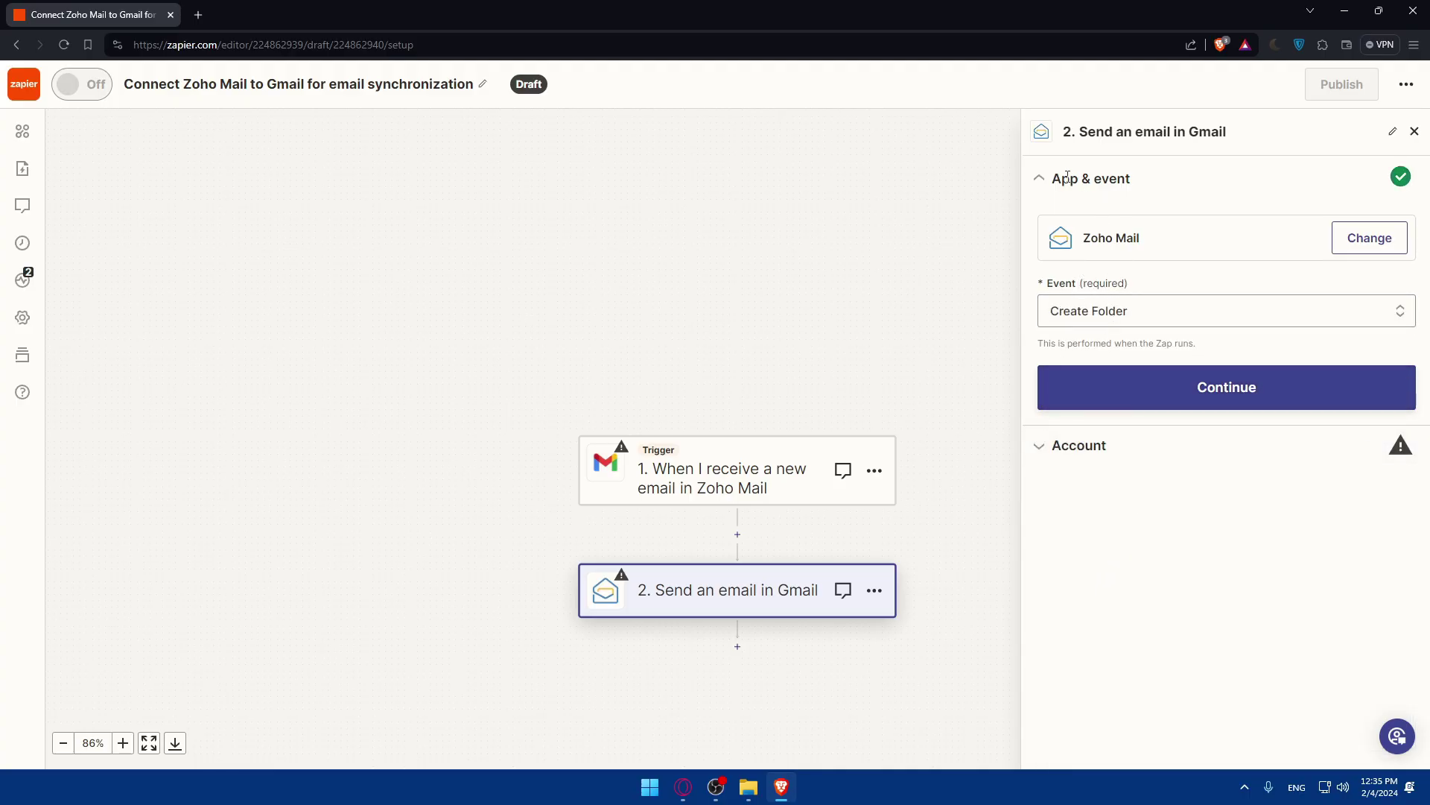
left_click(744, 463)
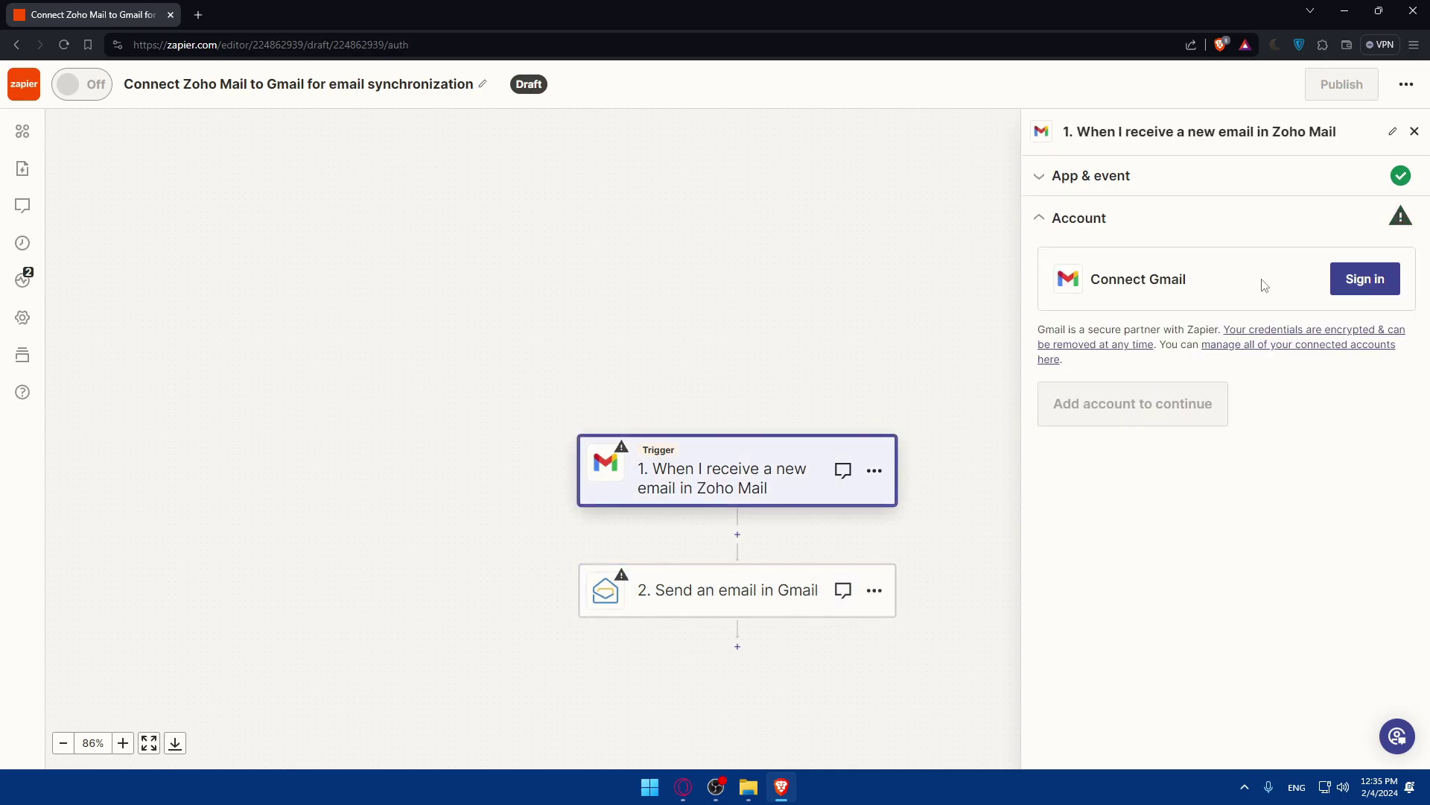
left_click(1373, 287)
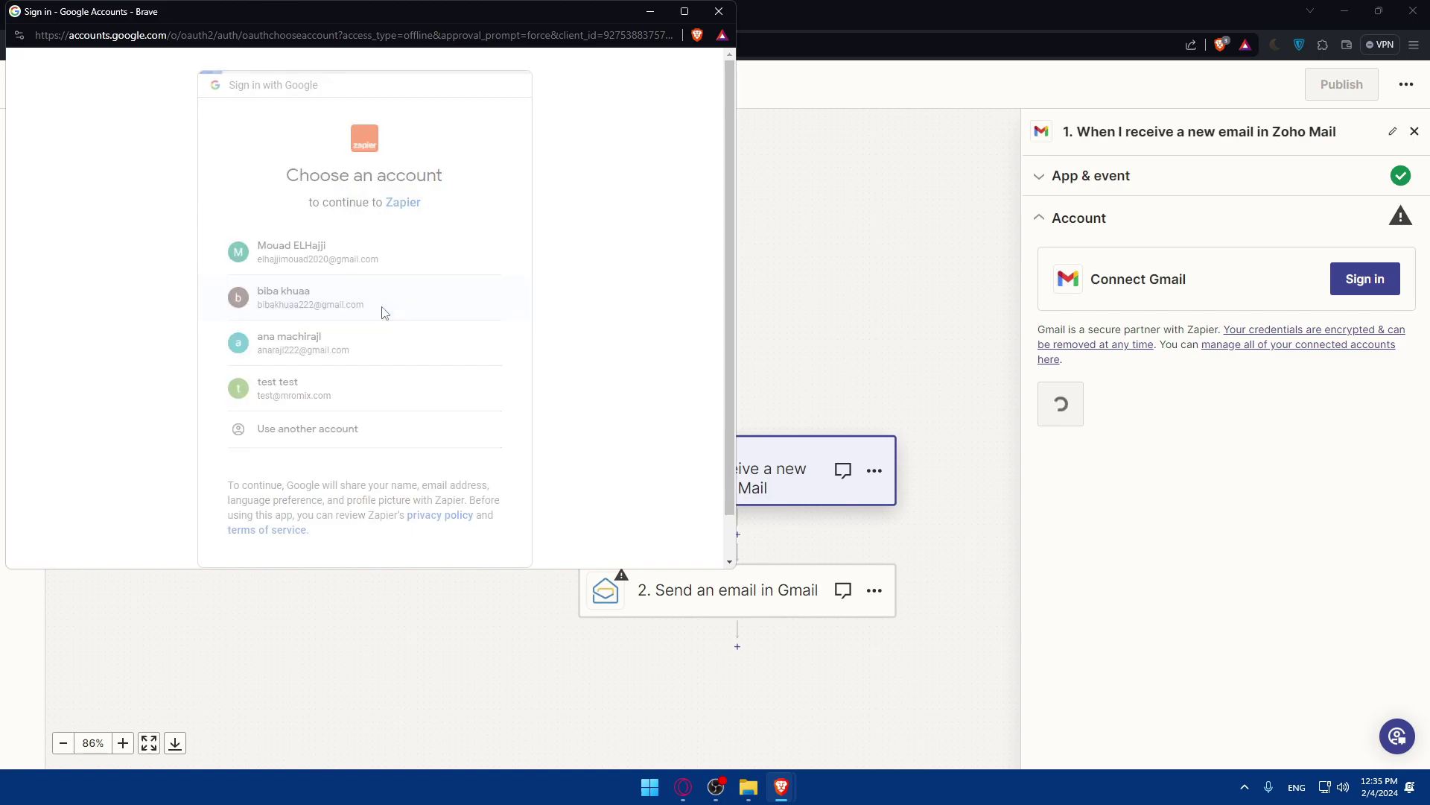
left_click(511, 378)
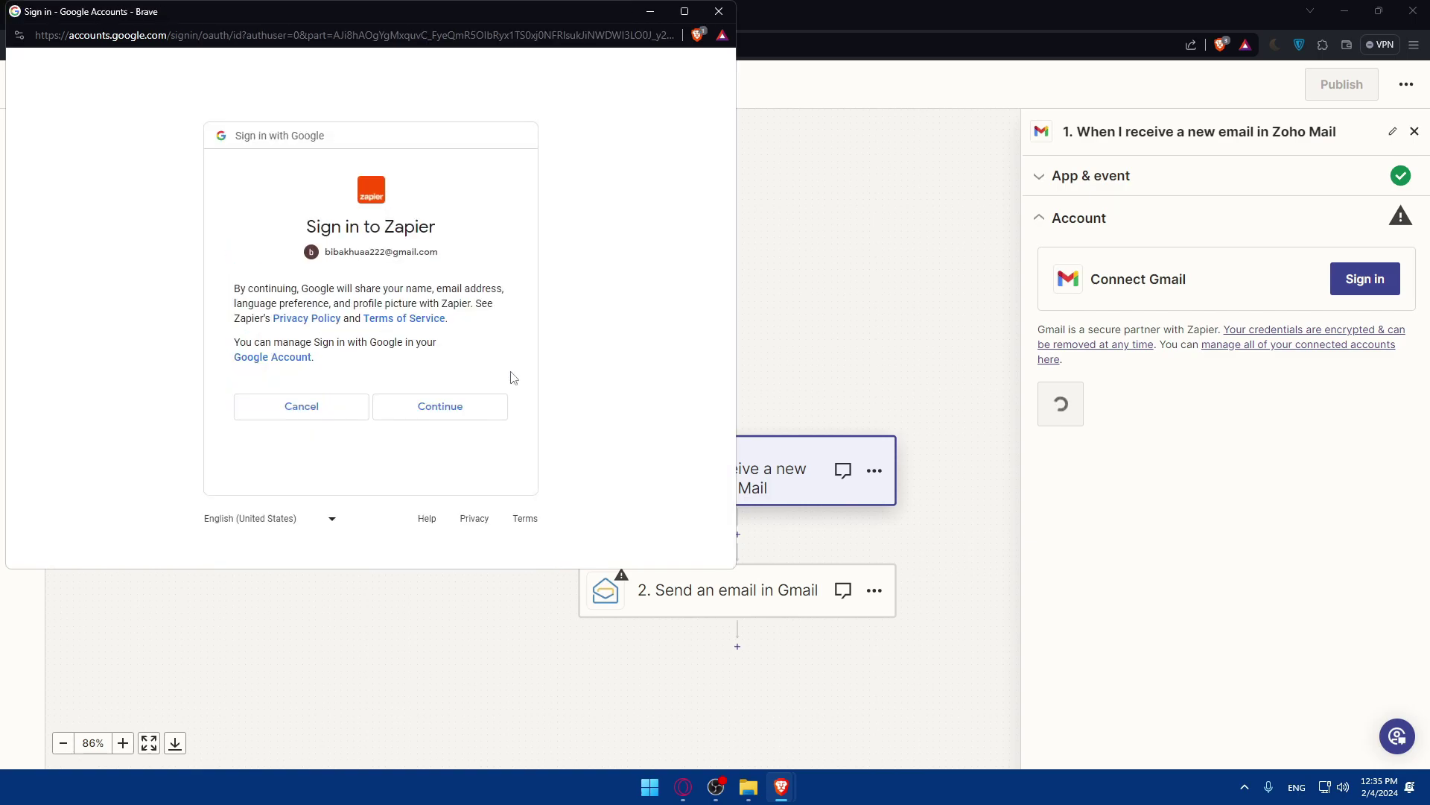
left_click(425, 412)
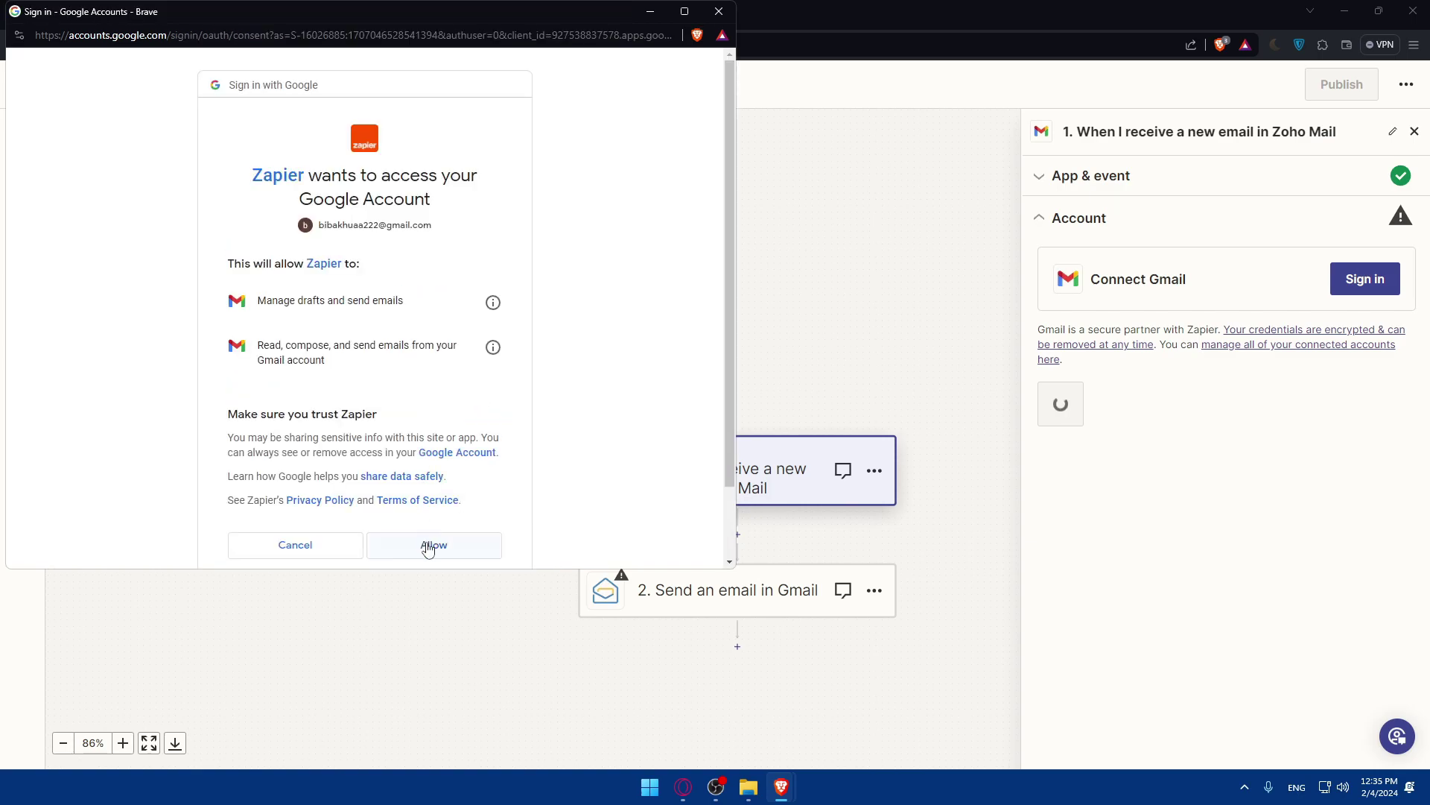
left_click(431, 545)
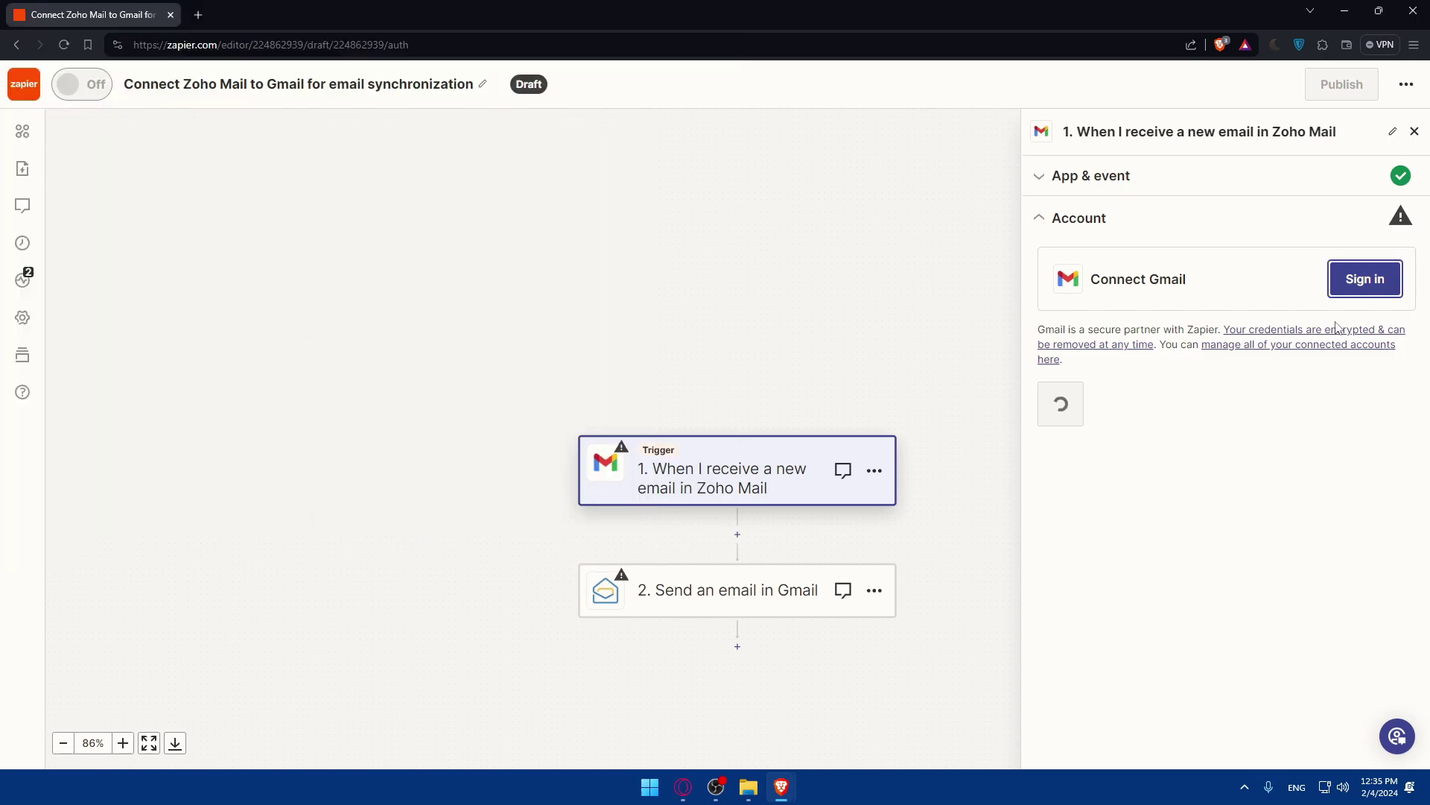
left_click(1083, 424)
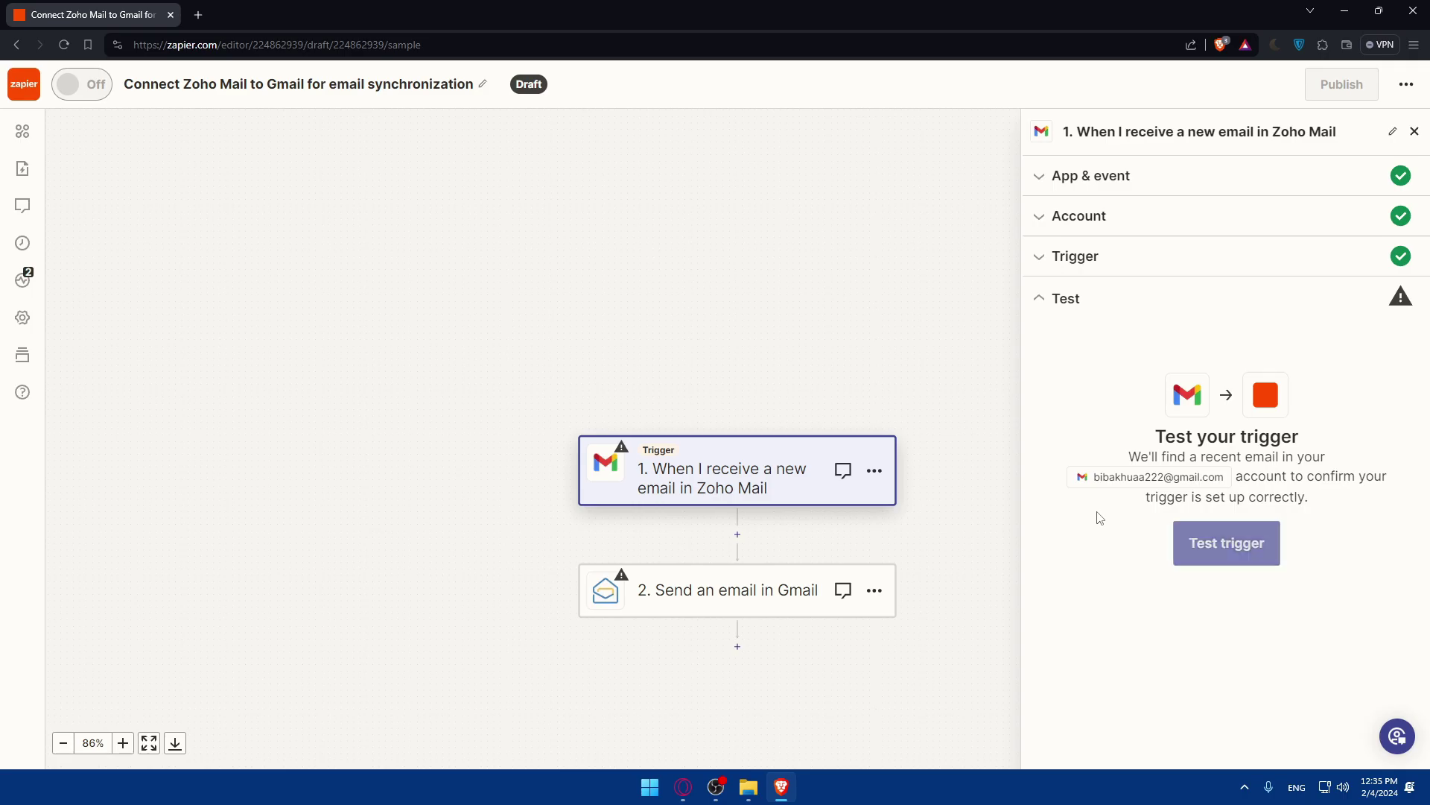
Step: Test the Gmail trigger, review the three found emails A–C, and keep Email C as the sample
left_click(1222, 542)
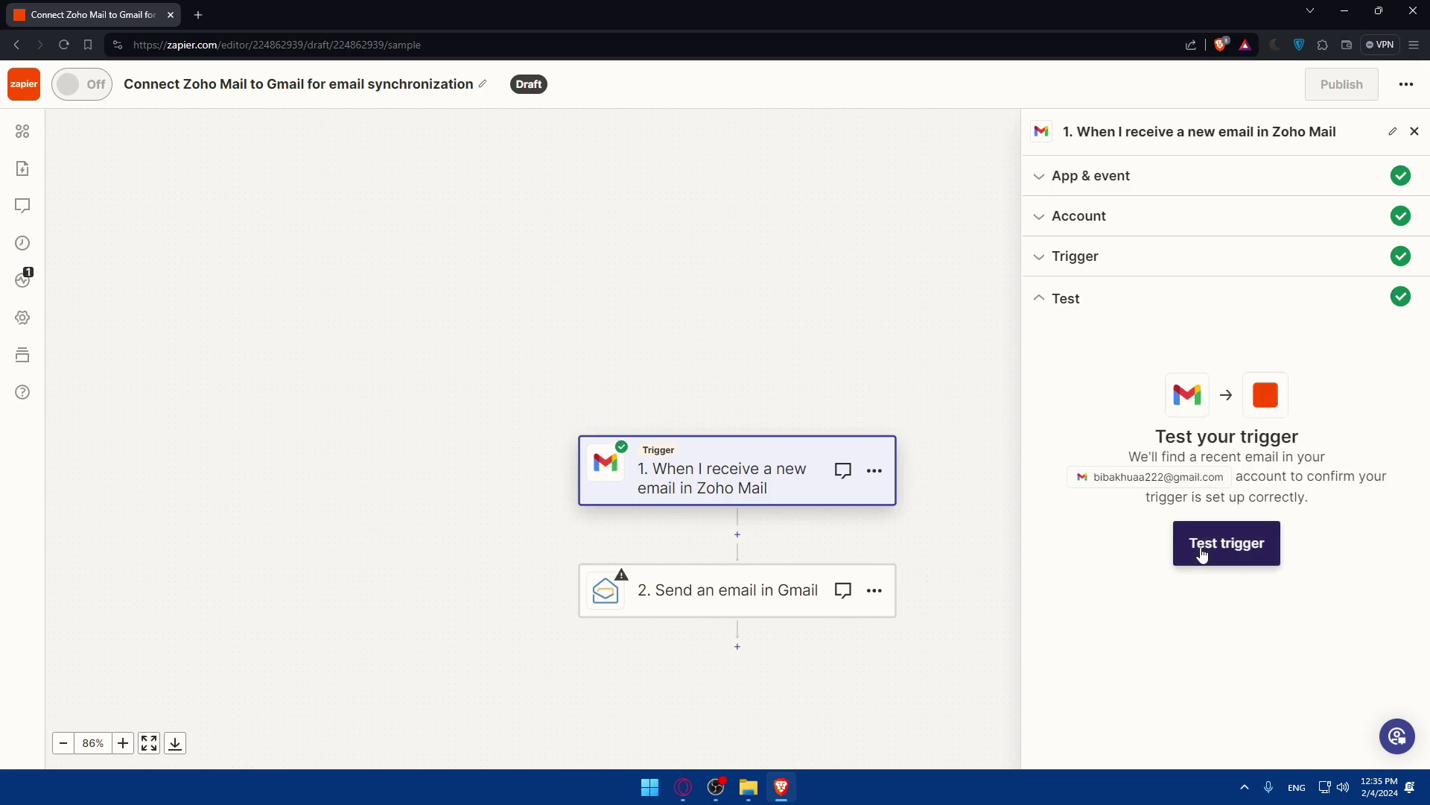
scroll(1296, 596, "down", 5)
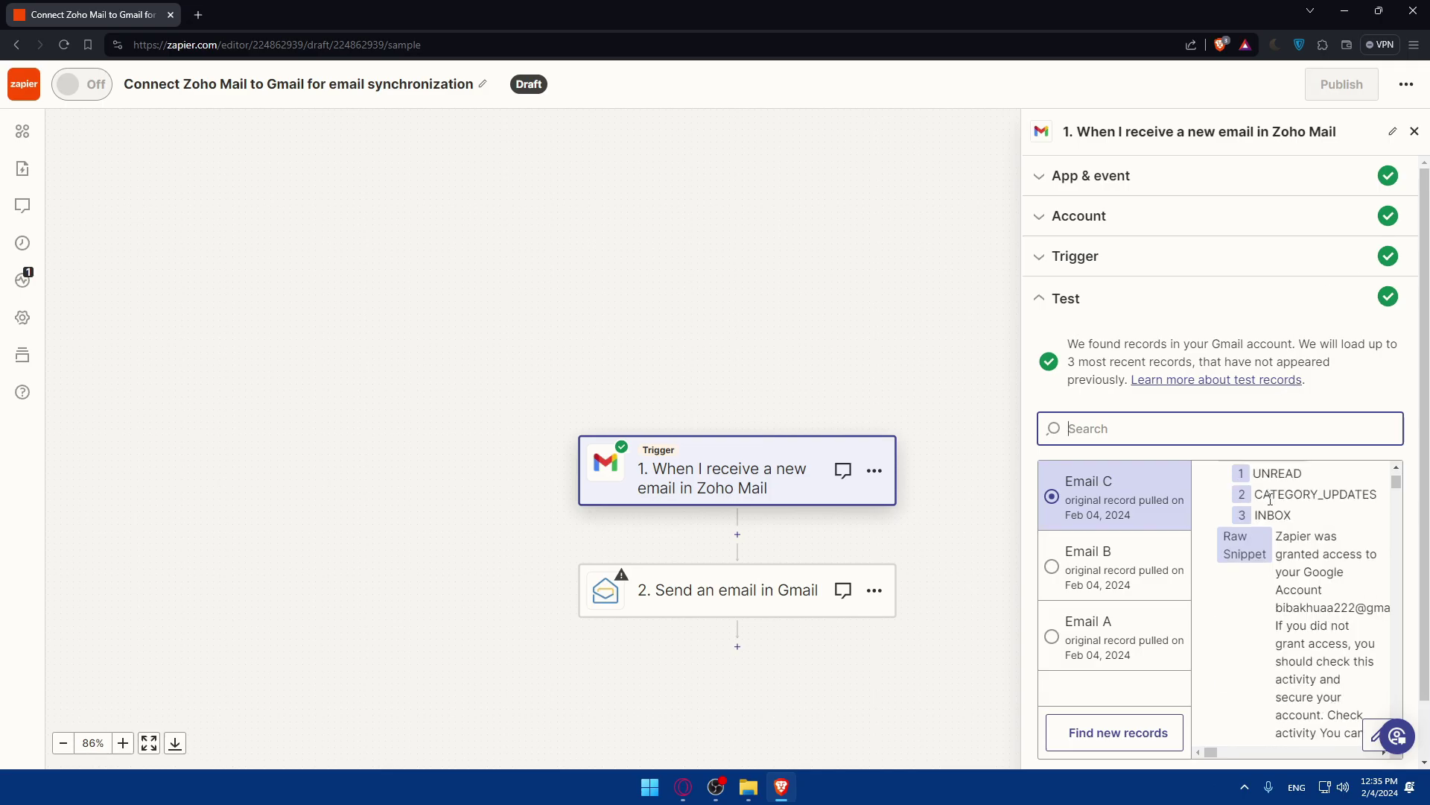
scroll(1162, 552, "down", 1)
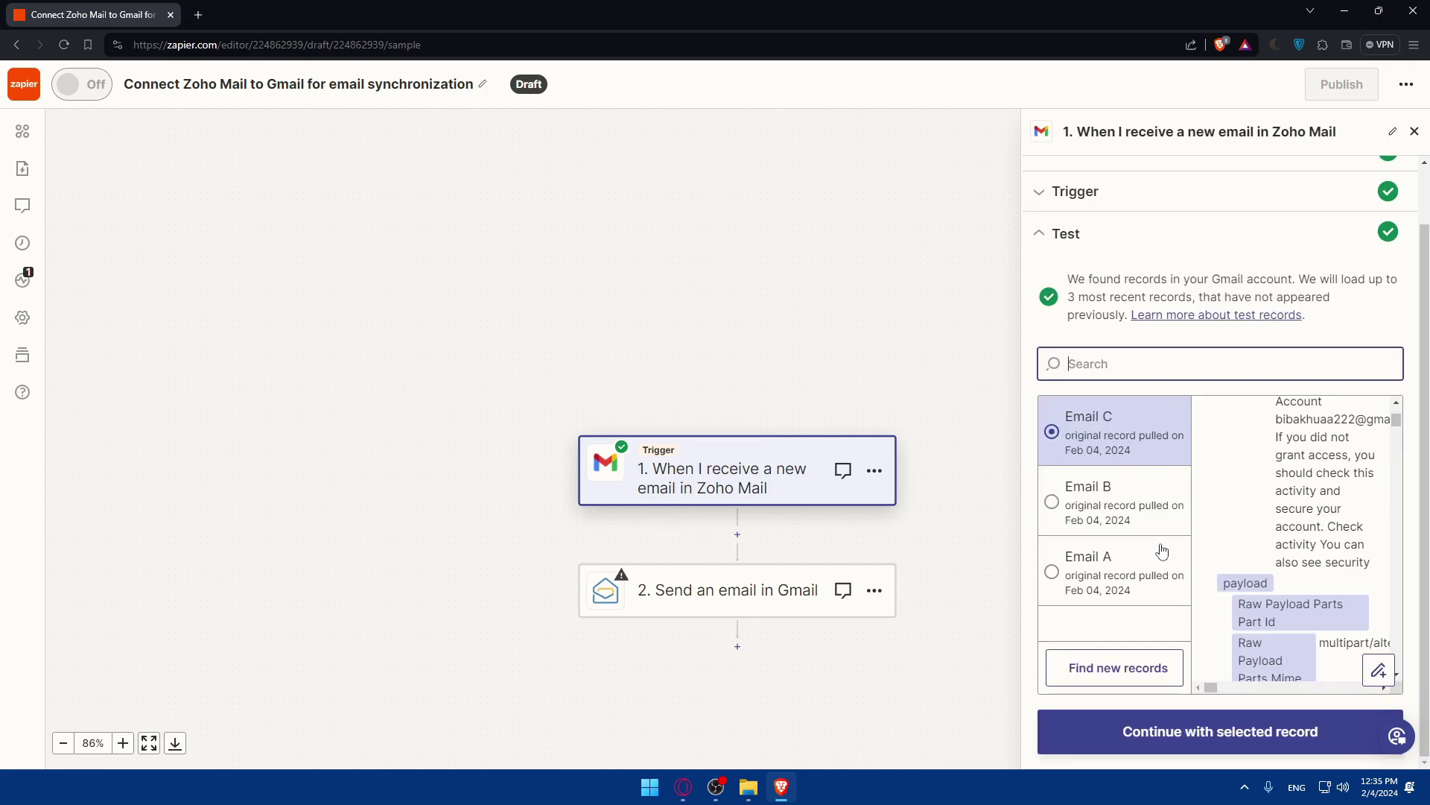
left_click(1203, 739)
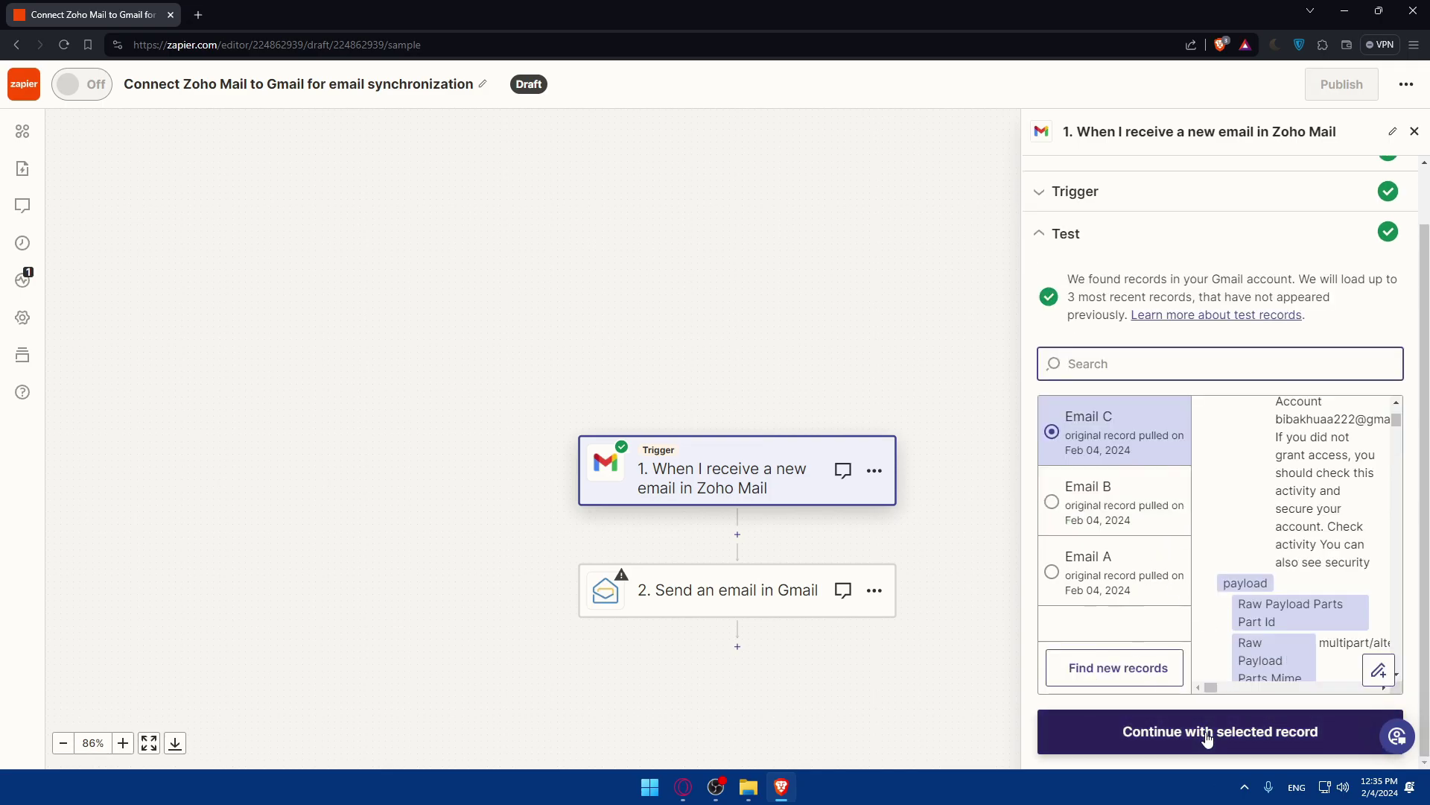
left_click(1098, 520)
left_click(1104, 575)
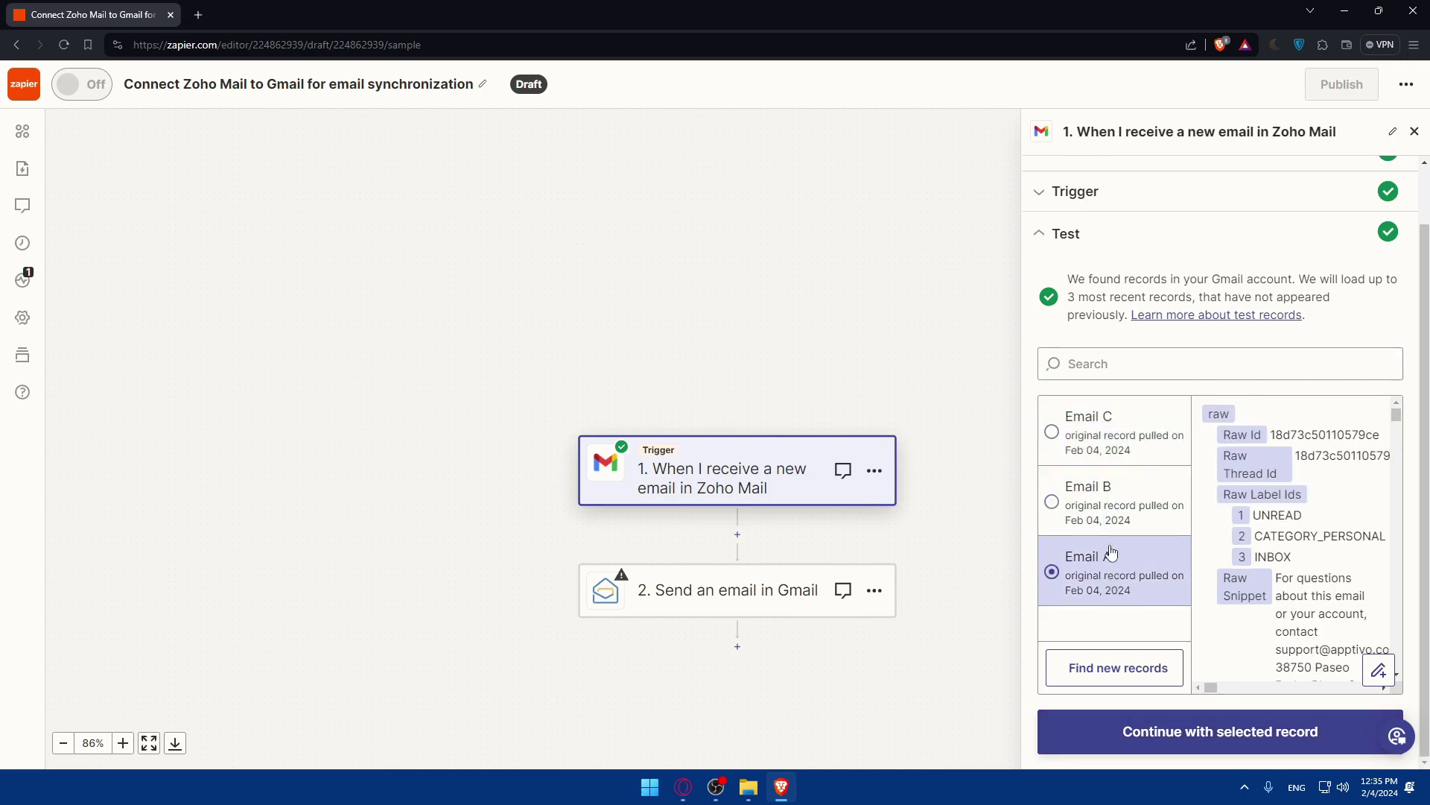
left_click(1085, 443)
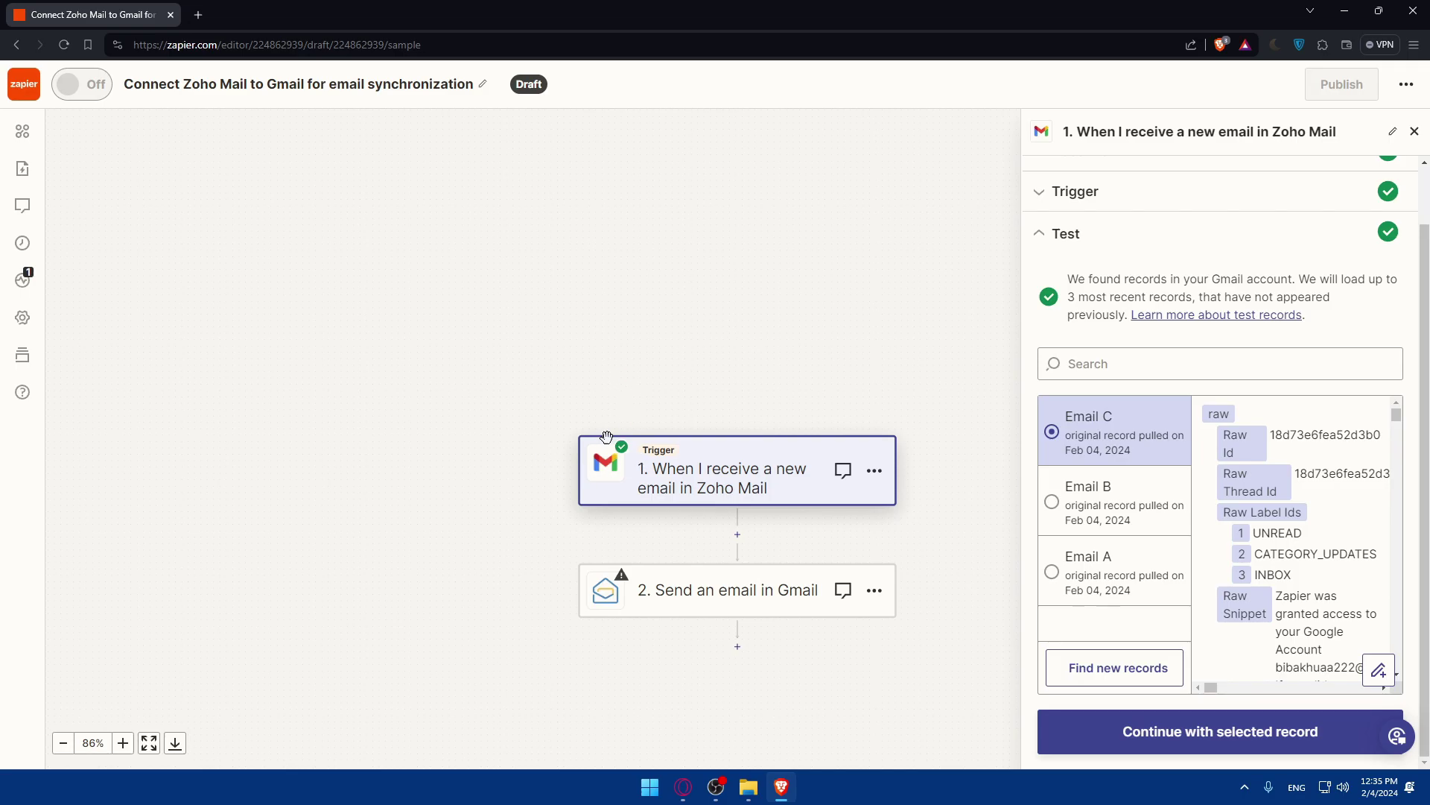
Step: Start signing in to Zoho Mail from step 2 and choose zoho.com as the account domain
left_click(734, 592)
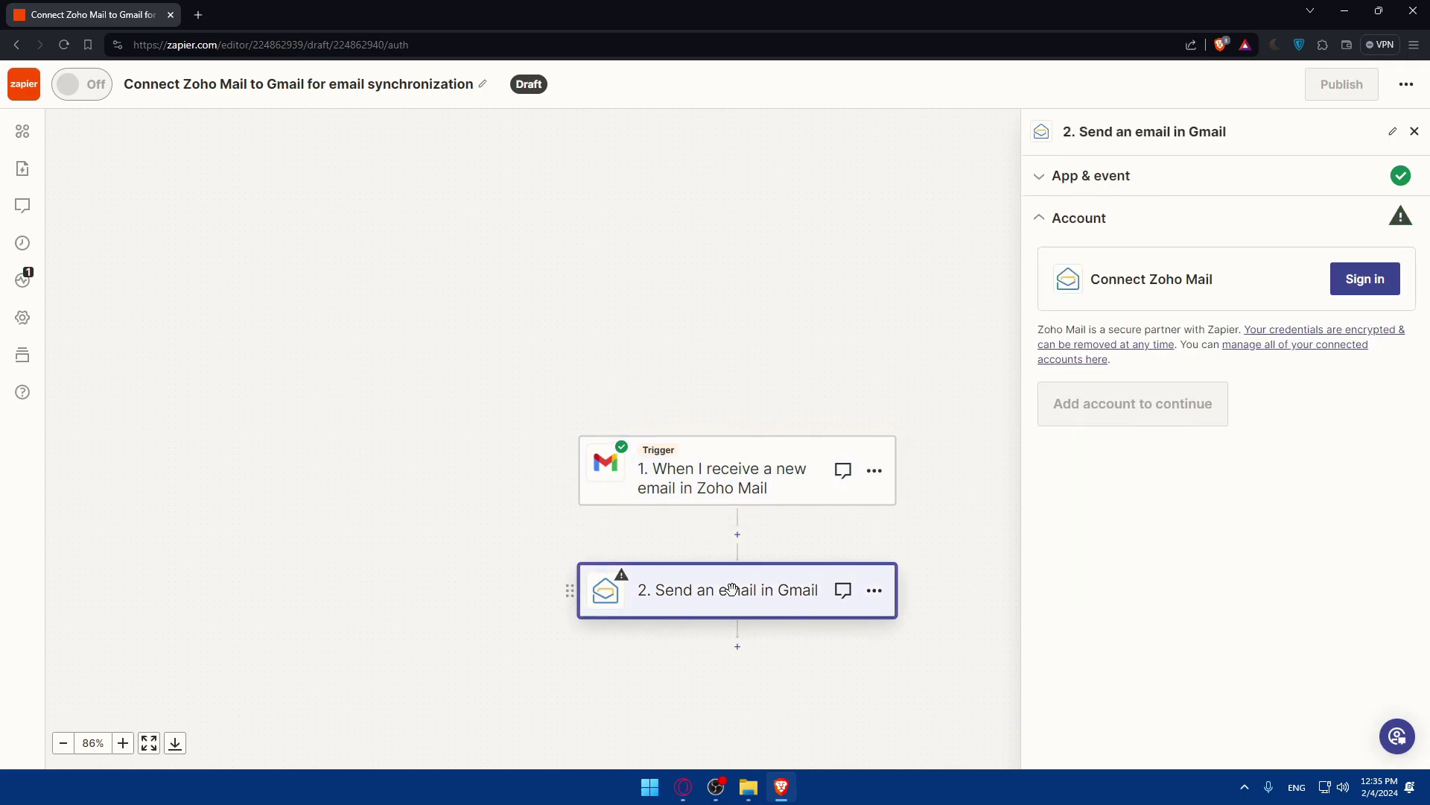
left_click(1353, 274)
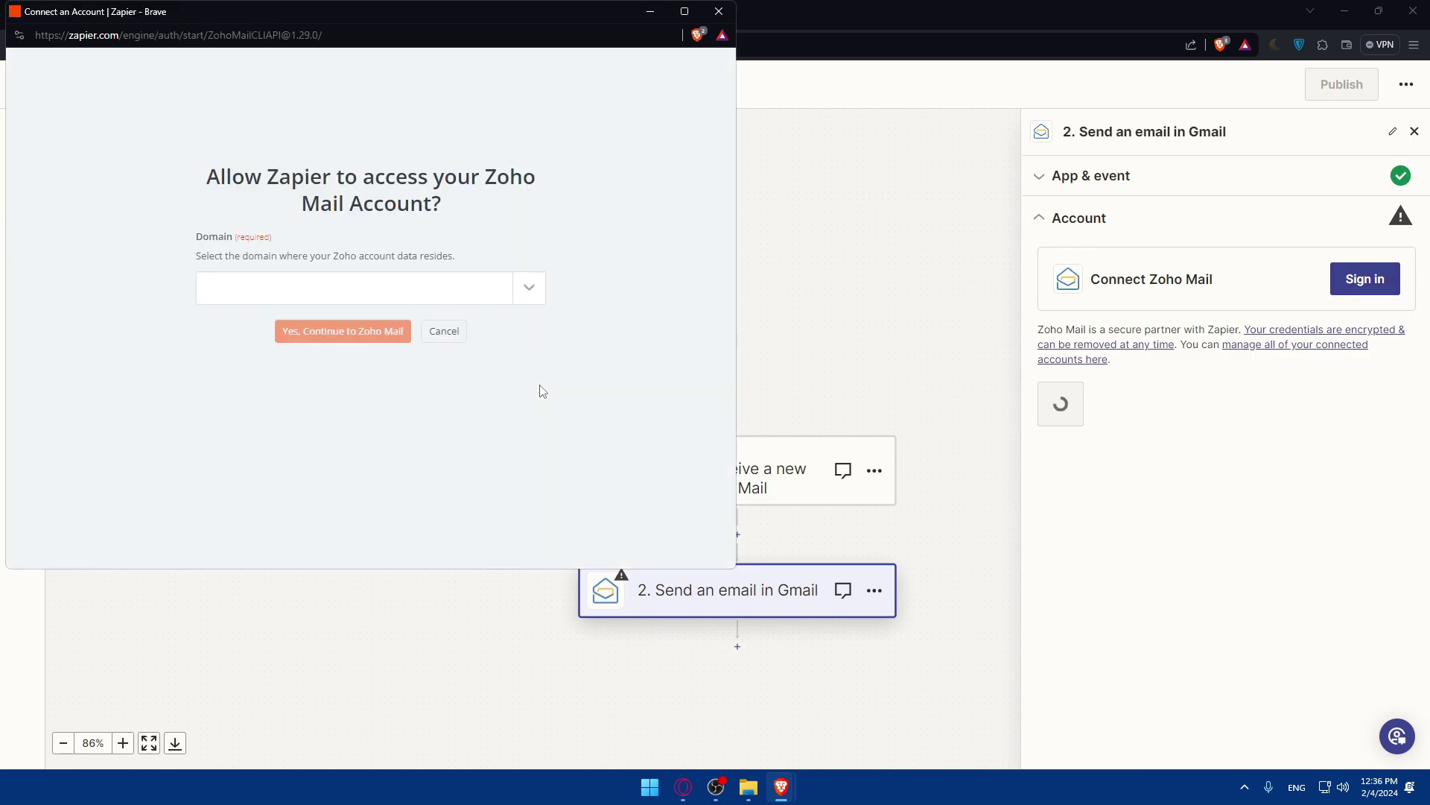
left_click(372, 296)
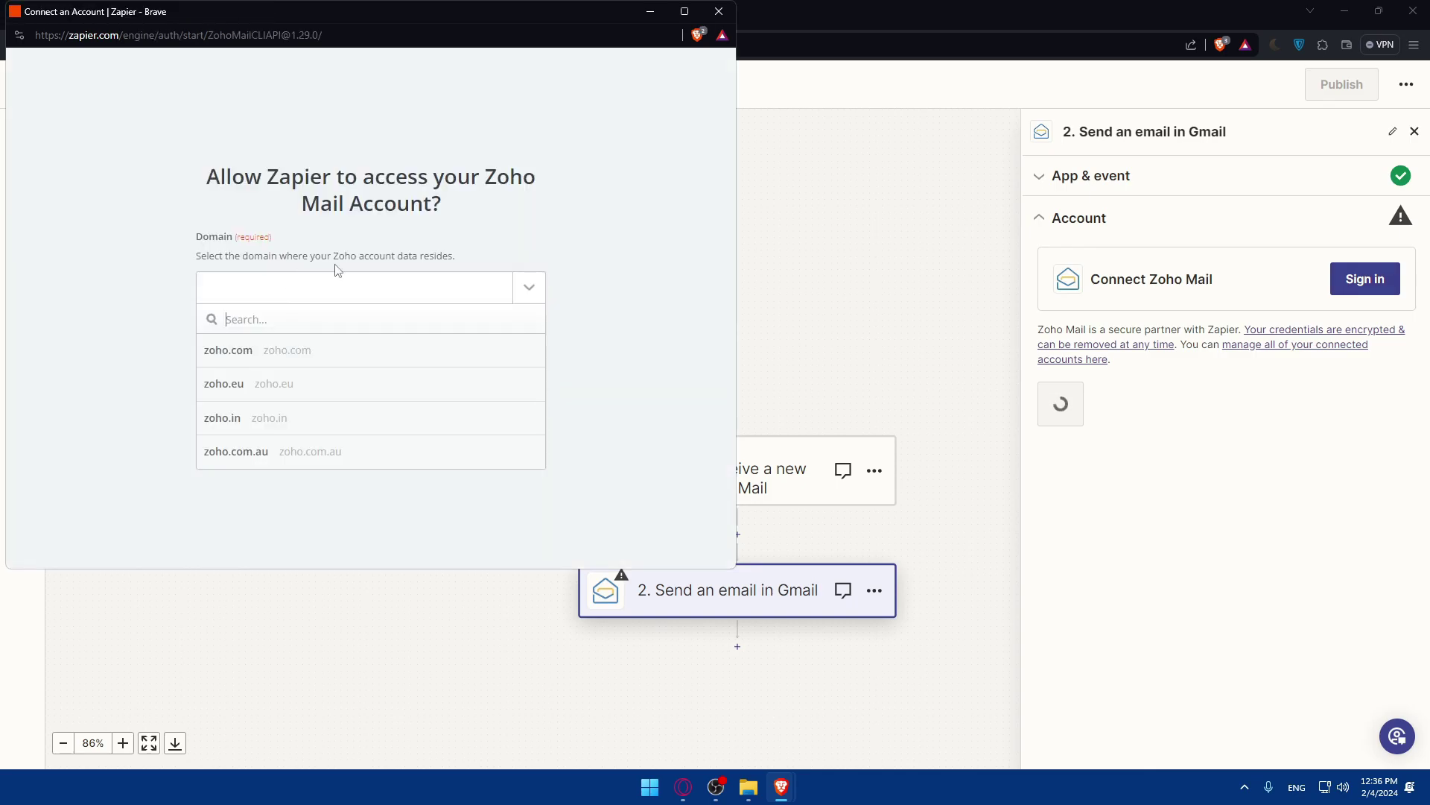
left_click(170, 308)
mouse_move(186, 263)
left_mouse_down()
mouse_move(462, 262)
mouse_move(171, 270)
left_mouse_up()
left_click(456, 262)
left_click(180, 273)
left_click(283, 292)
left_click(143, 342)
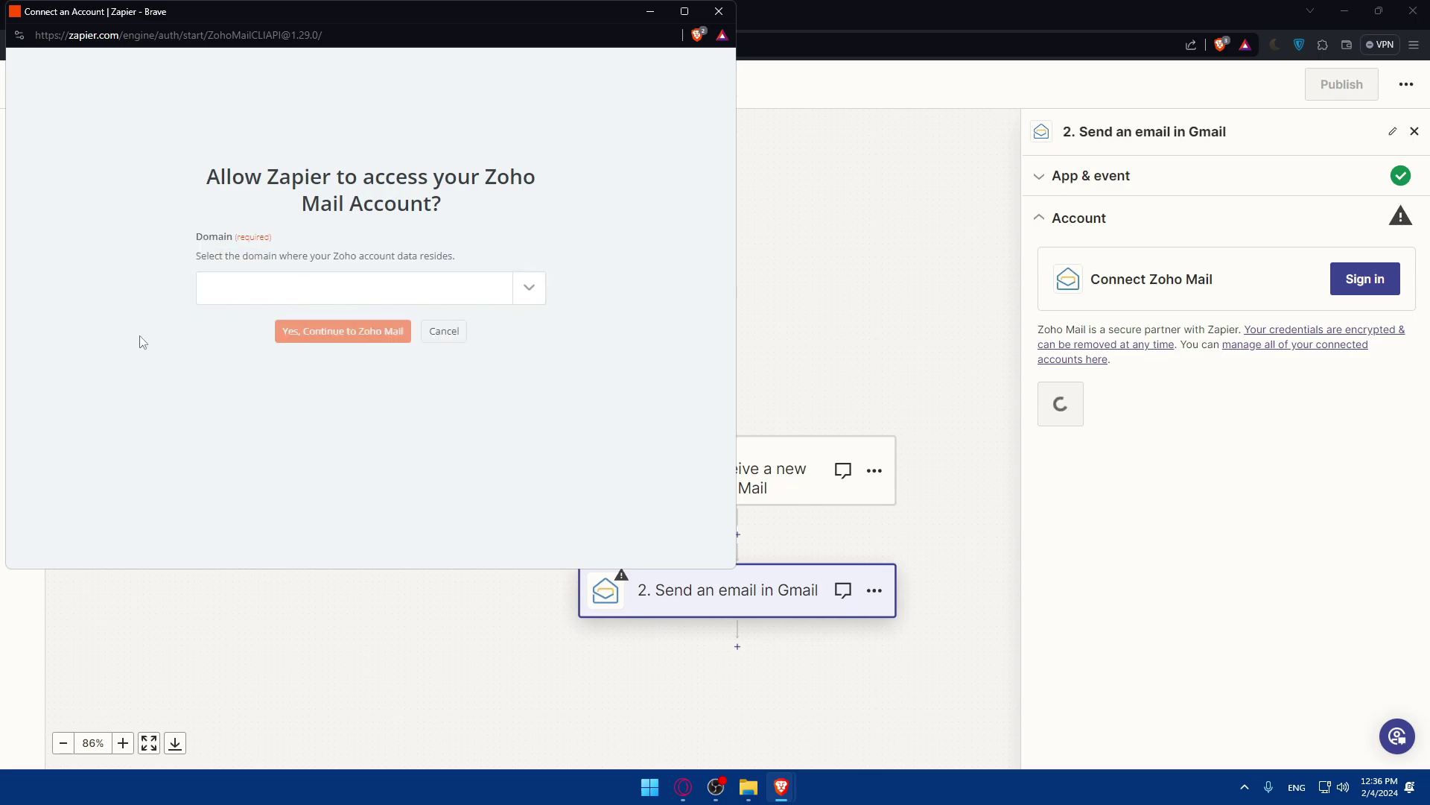
left_click(292, 295)
left_click(283, 350)
Step: Continue to Zoho Mail, accept the access request, and close the failed connection window
left_click(340, 330)
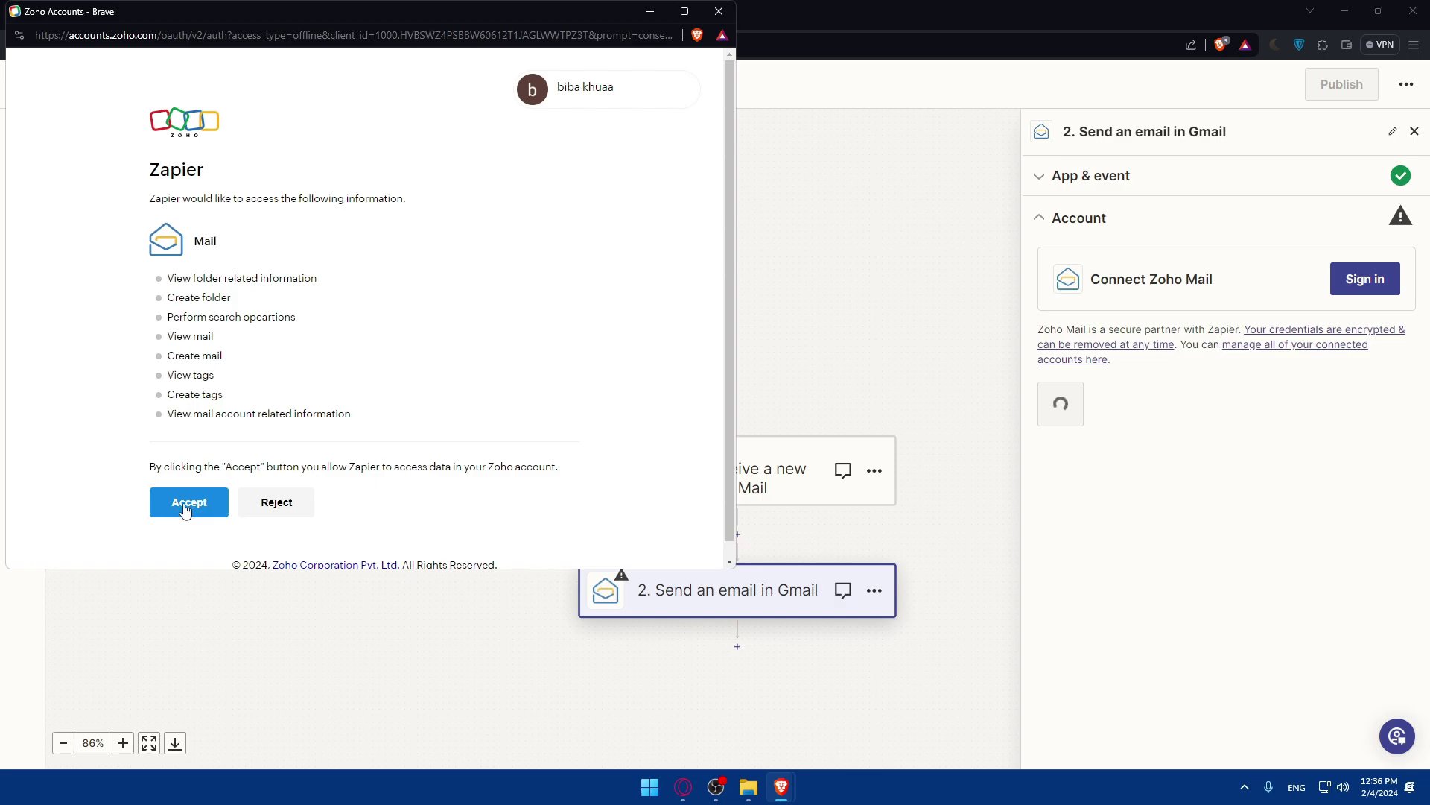
left_click(184, 505)
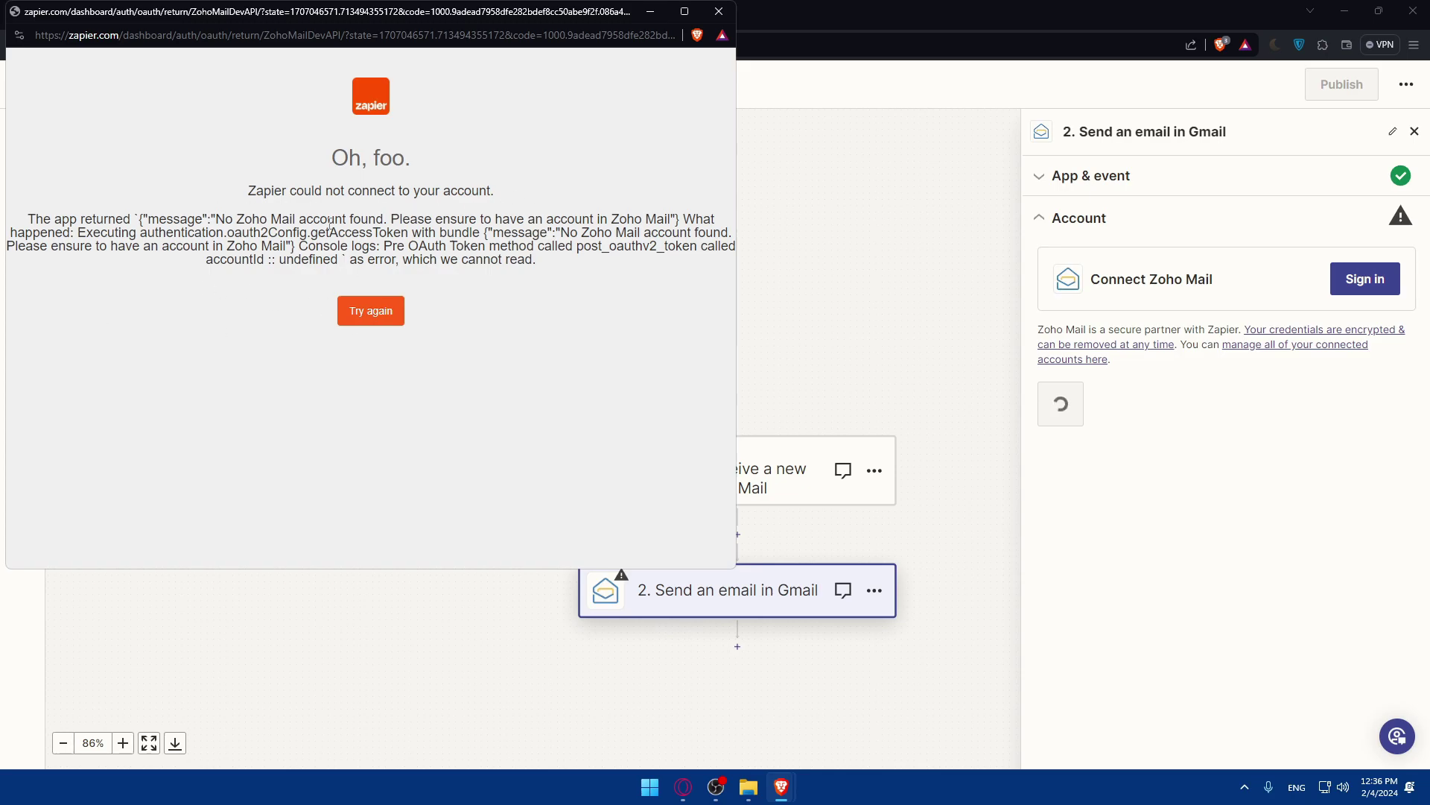
left_click(718, 11)
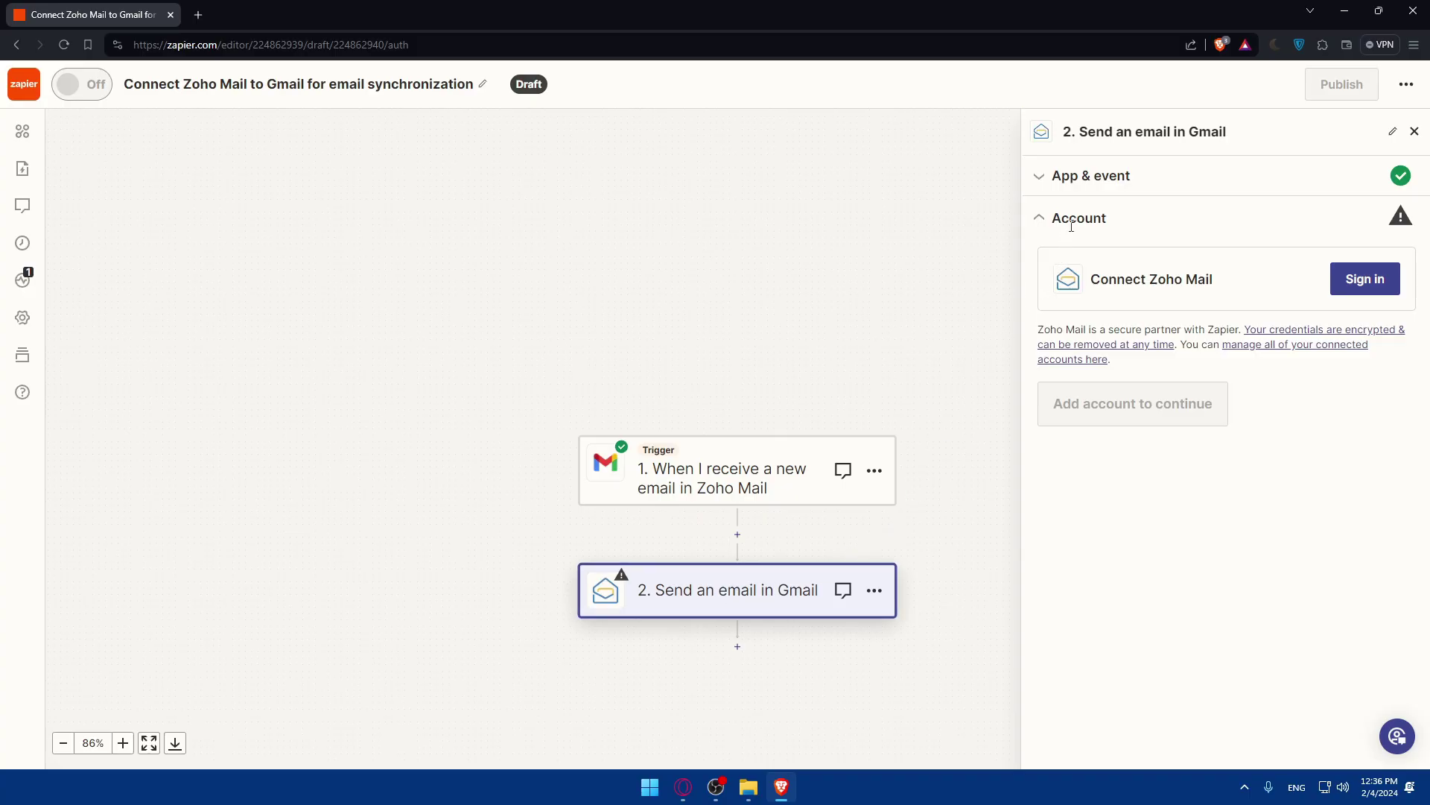
left_click(1077, 182)
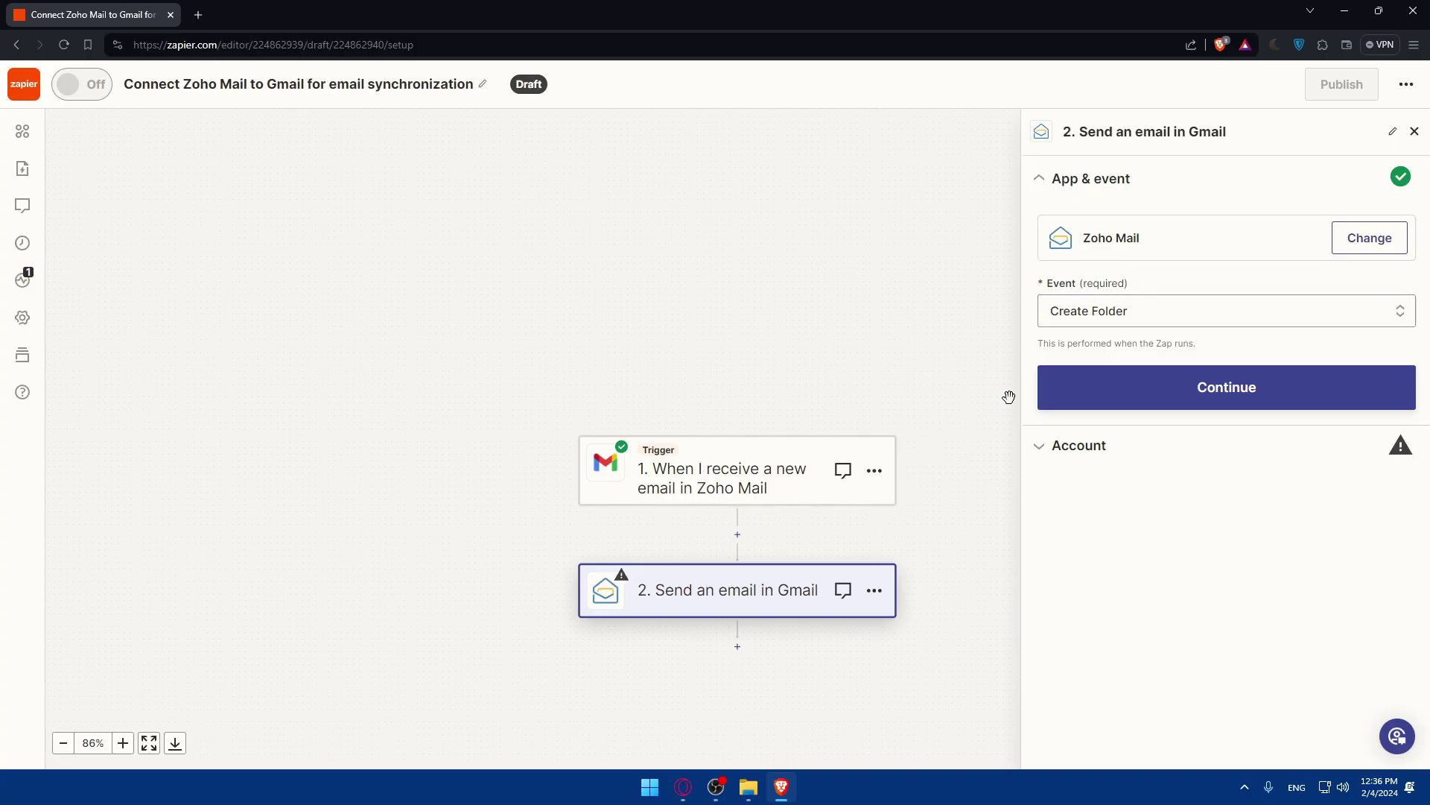
left_click(32, 293)
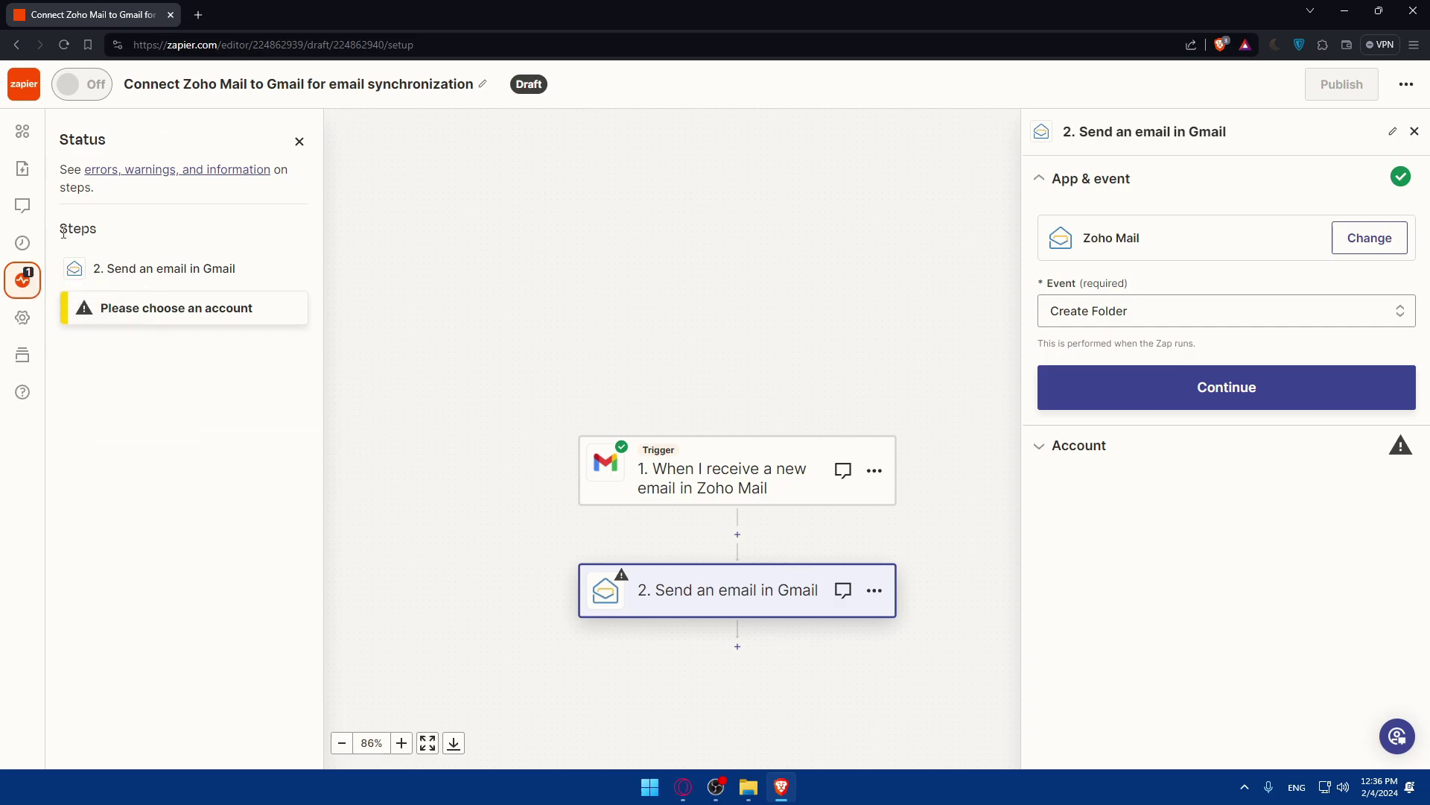
left_click(23, 130)
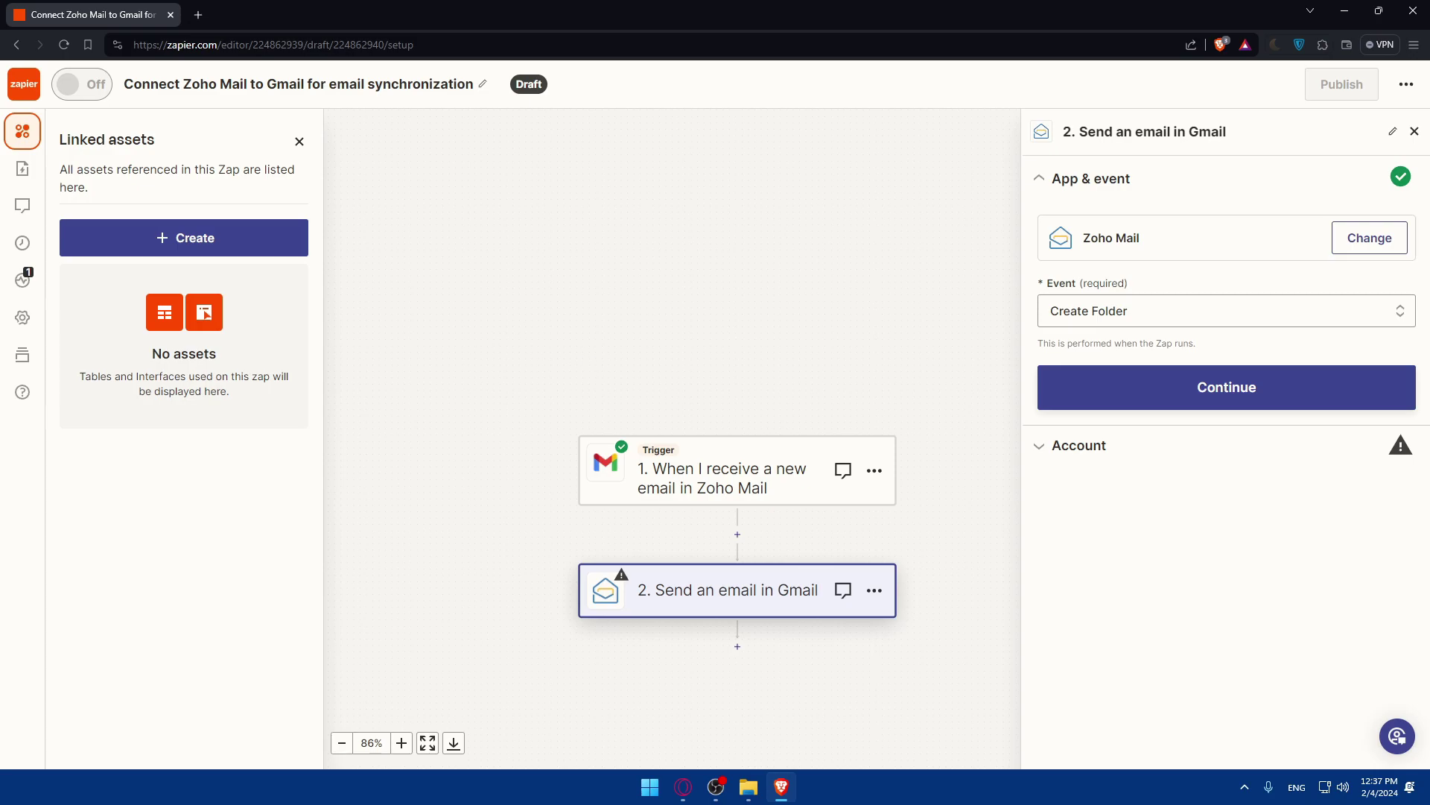
scroll(533, 441, "down", 3)
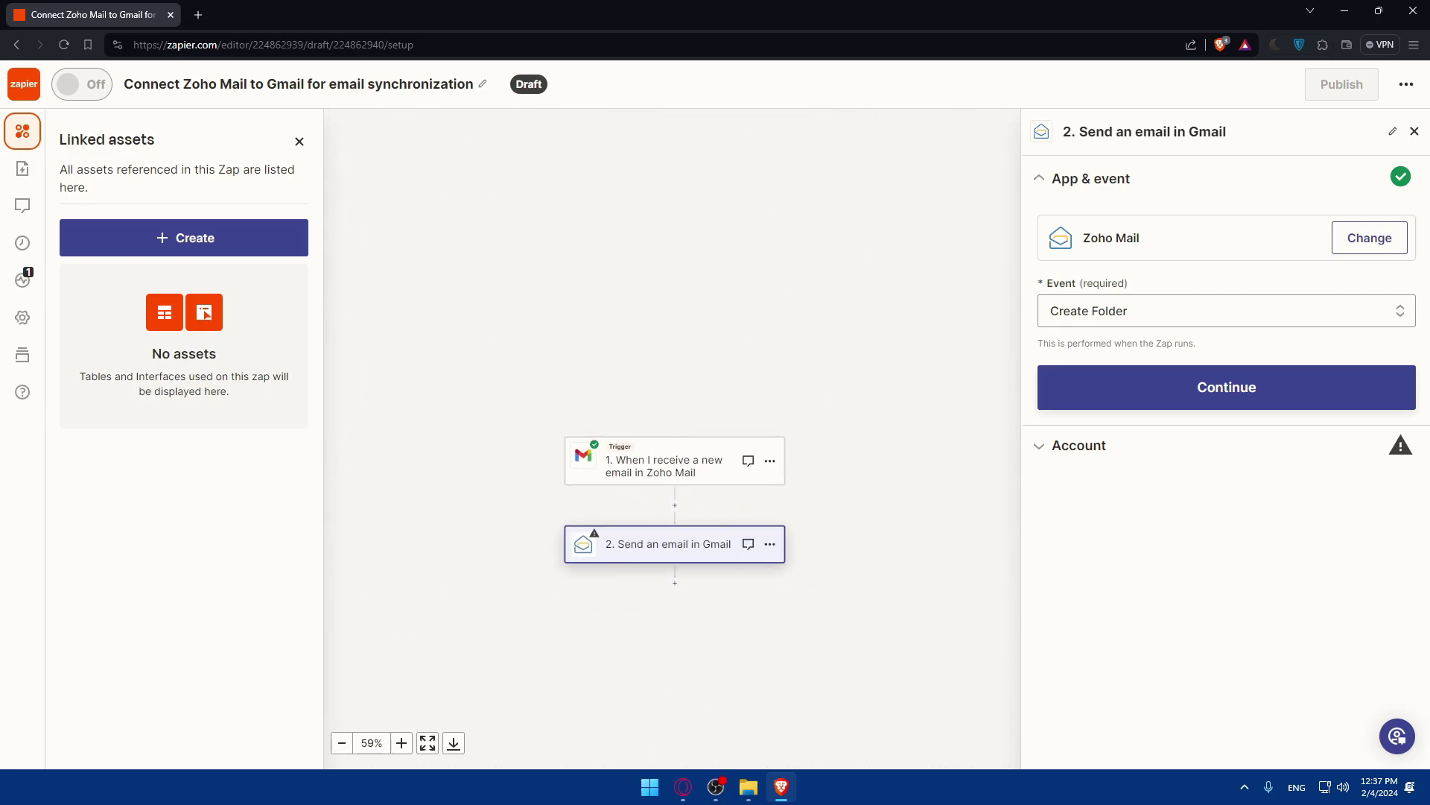